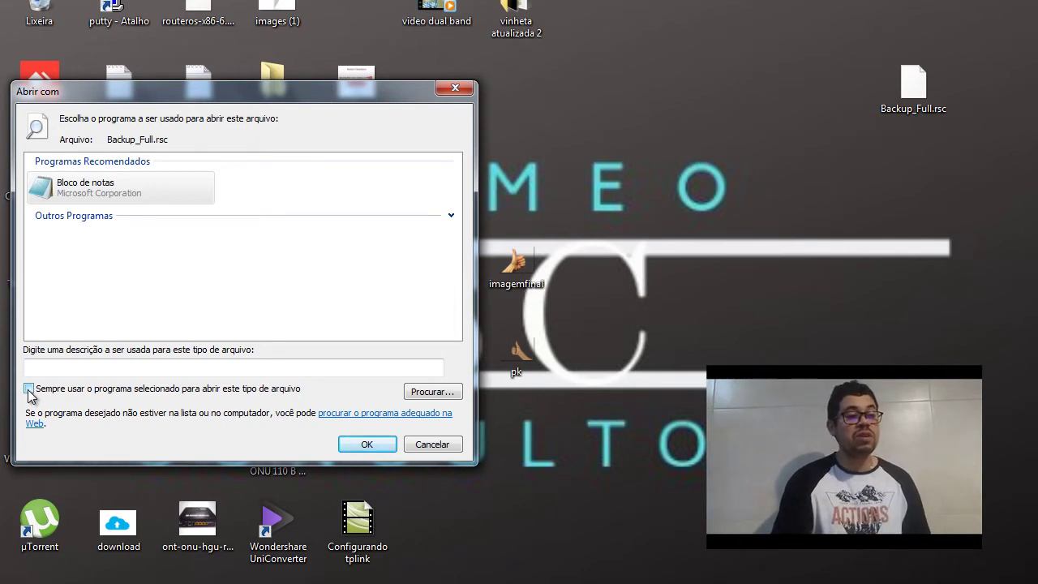
# Open Backup_Full.rsc in Notepad and skim through the script
pyautogui.click(111, 186)
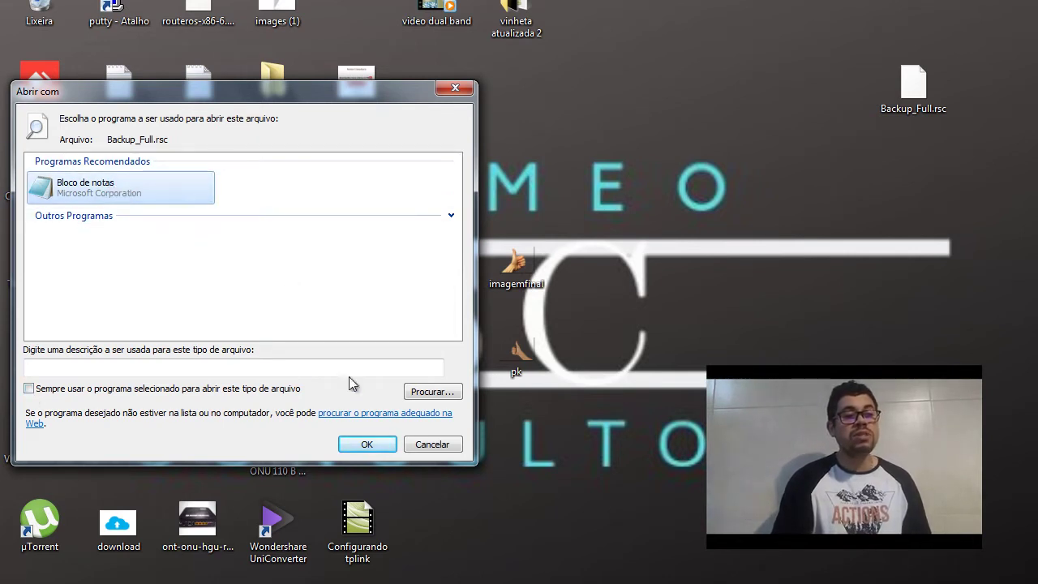
pyautogui.click(353, 445)
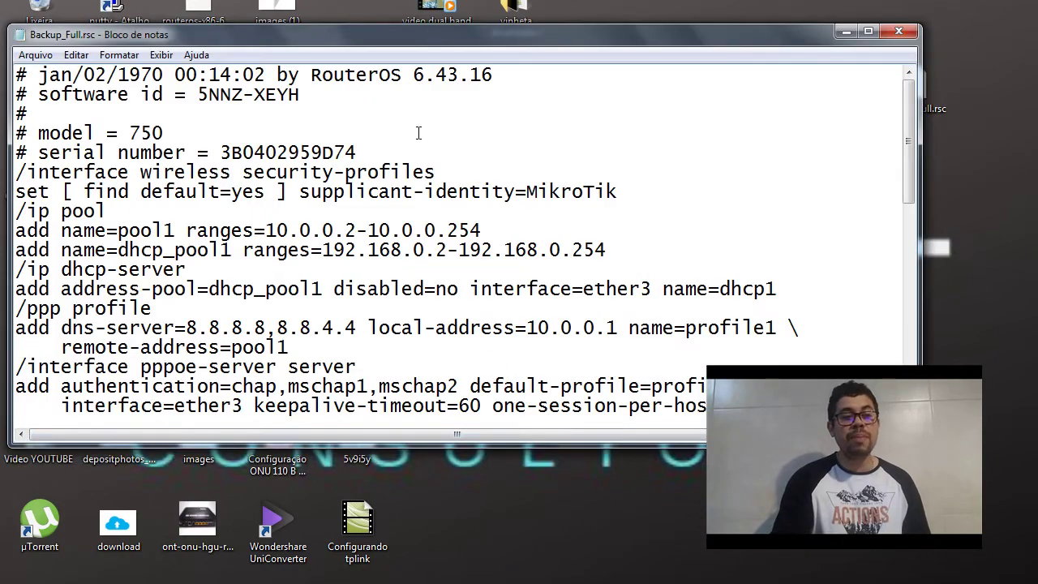
pyautogui.scroll(-1, 419, 133)
pyautogui.scroll(1, 396, 188)
pyautogui.scroll(-2, 410, 232)
pyautogui.scroll(1, 416, 241)
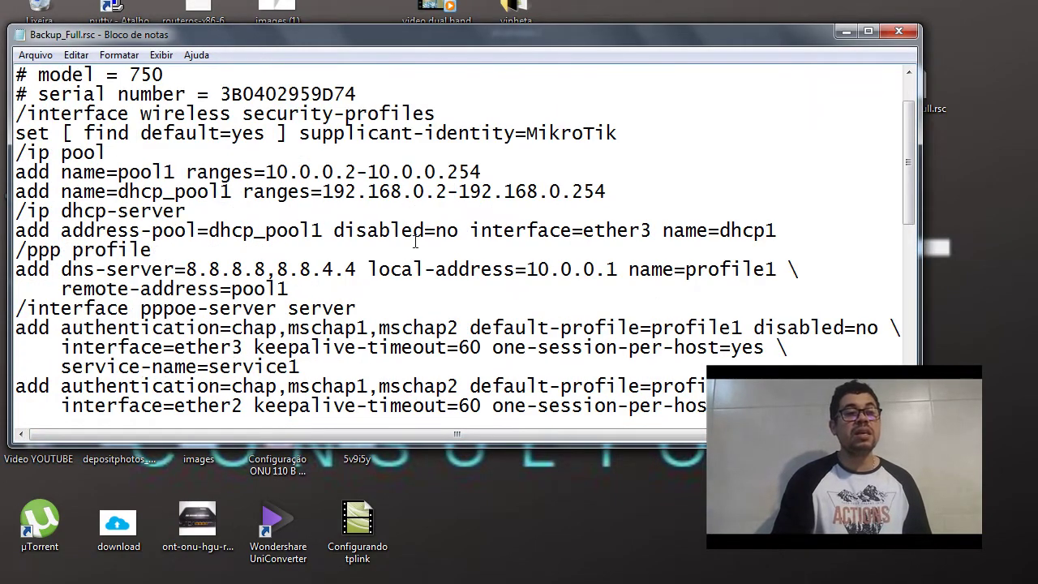
pyautogui.scroll(1, 415, 241)
pyautogui.scroll(-1, 415, 241)
# Maximize Notepad and review the IP pool, PPP profile and PPPoE server commands
pyautogui.doubleClick(611, 34)
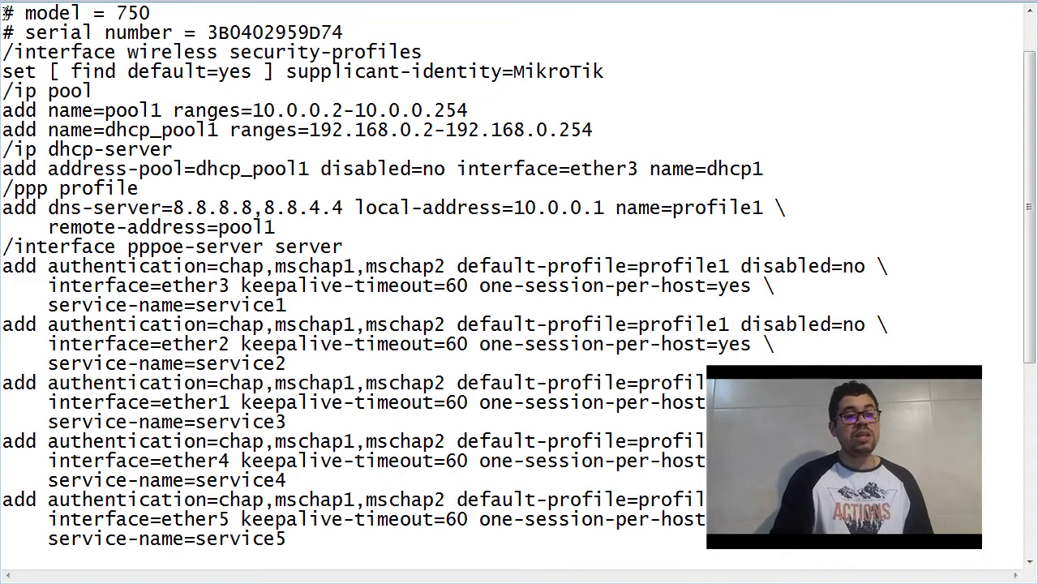
pyautogui.scroll(1, 383, 275)
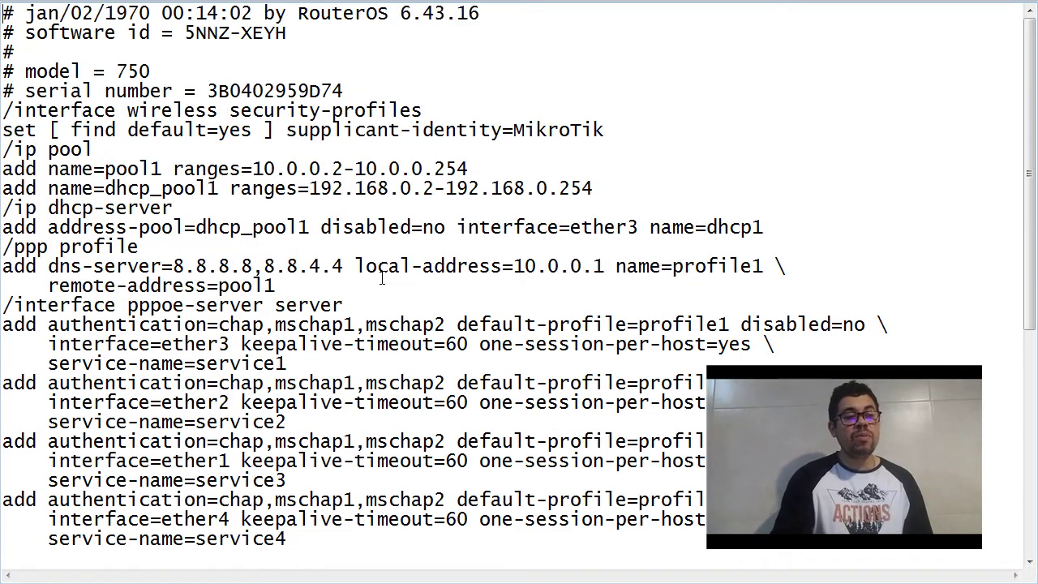
pyautogui.scroll(-1, 448, 270)
pyautogui.scroll(-2, 447, 270)
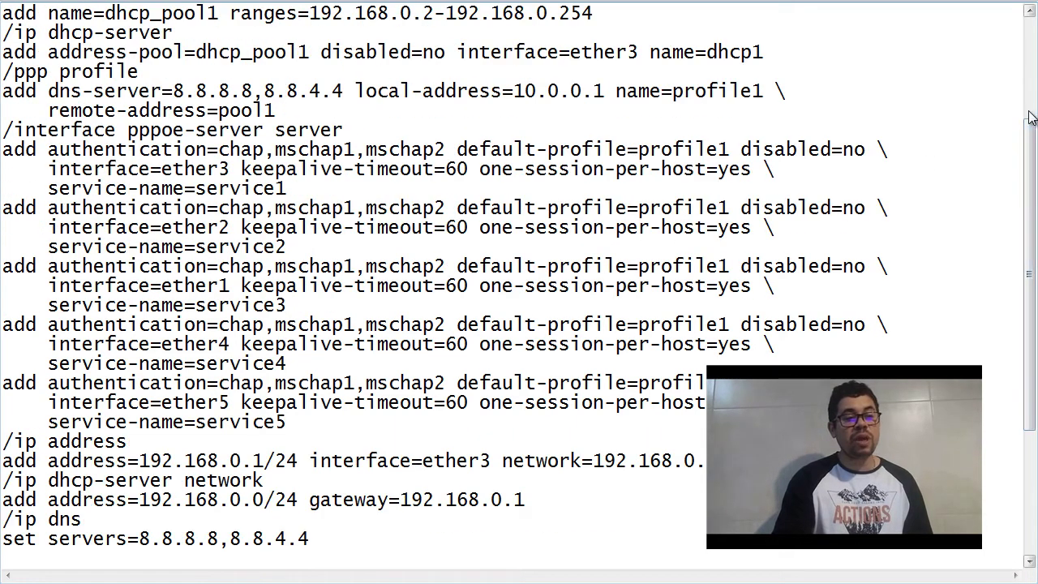
pyautogui.moveTo(1030, 164); pyautogui.dragTo(1036, 130)
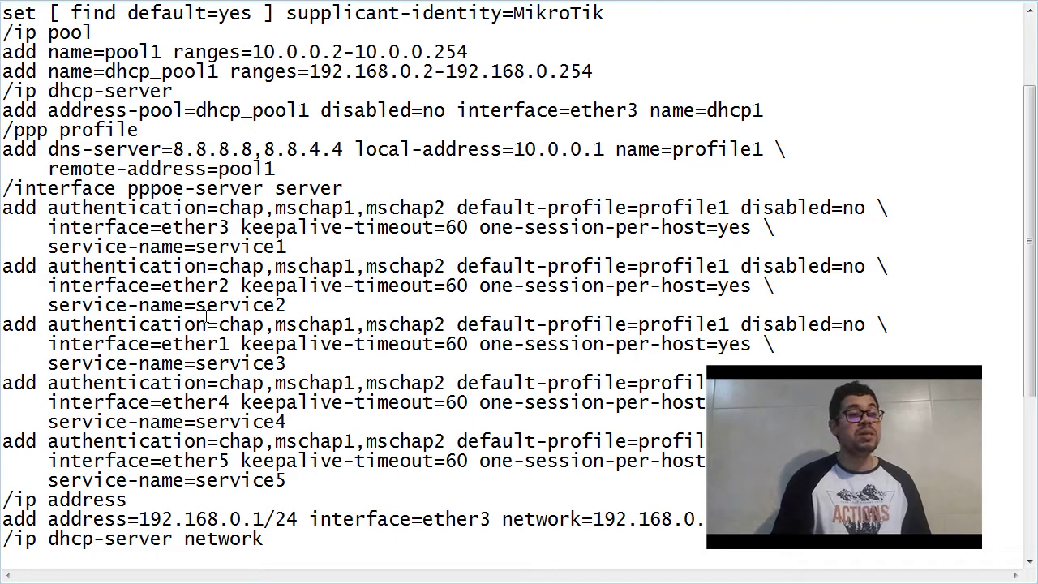
pyautogui.scroll(2, 218, 163)
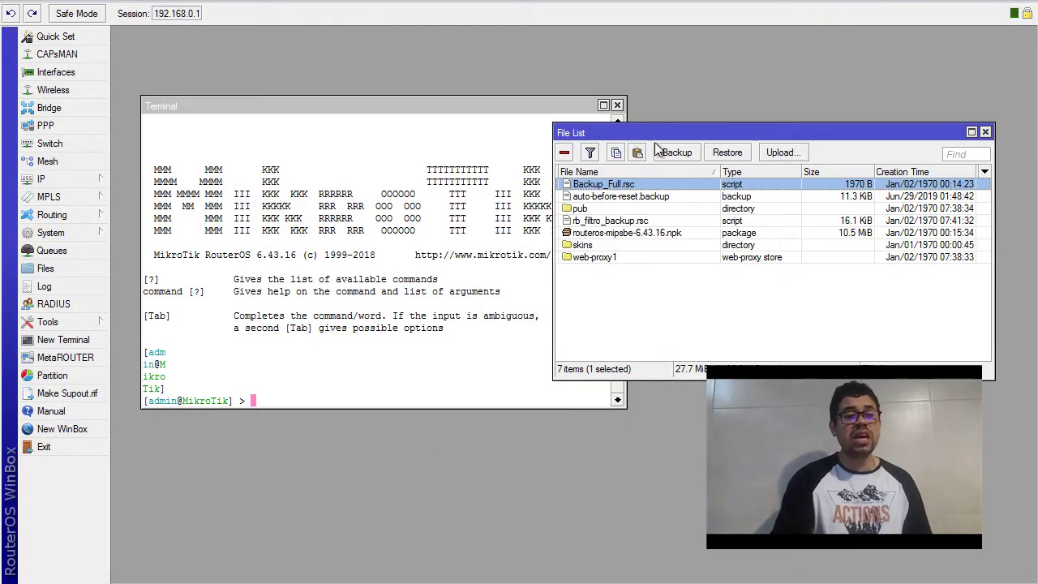
# Open the Backup dialog from the WinBox File List
pyautogui.click(669, 152)
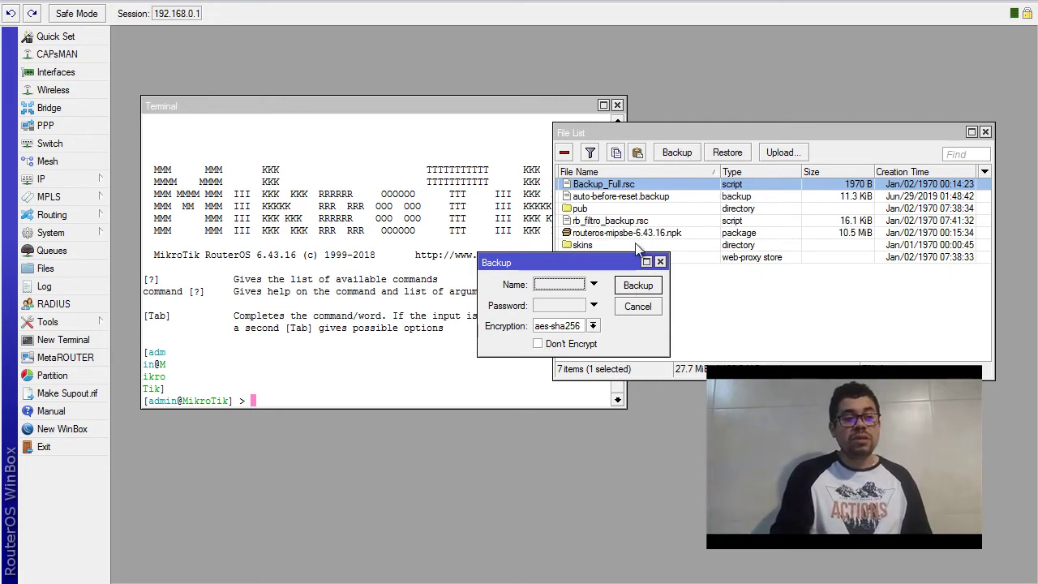
# Name the backup Bacup_senha, keeping aes-sha256 as the encryption
pyautogui.click(566, 284)
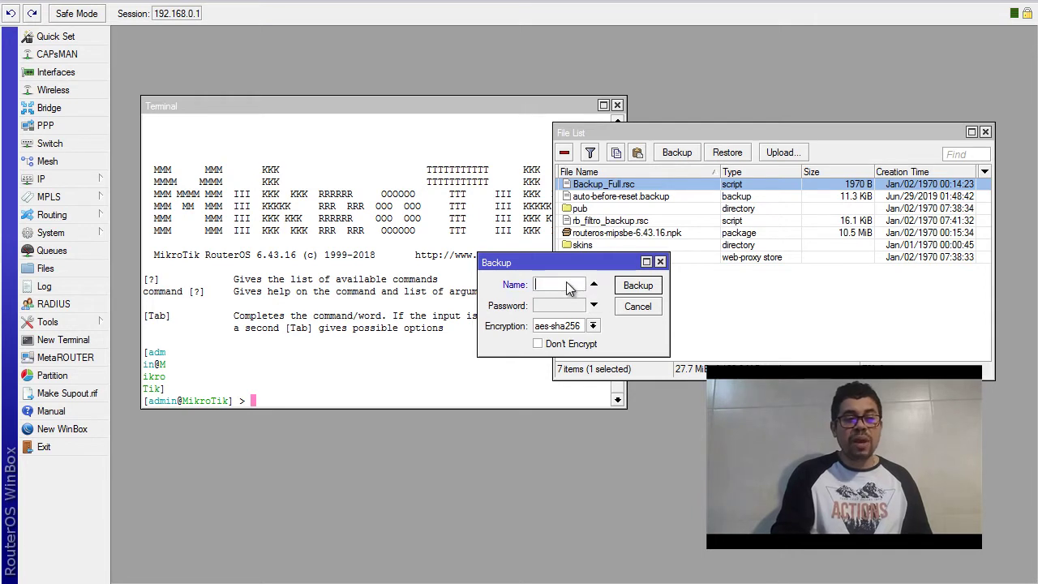
pyautogui.click(578, 329)
pyautogui.click(579, 328)
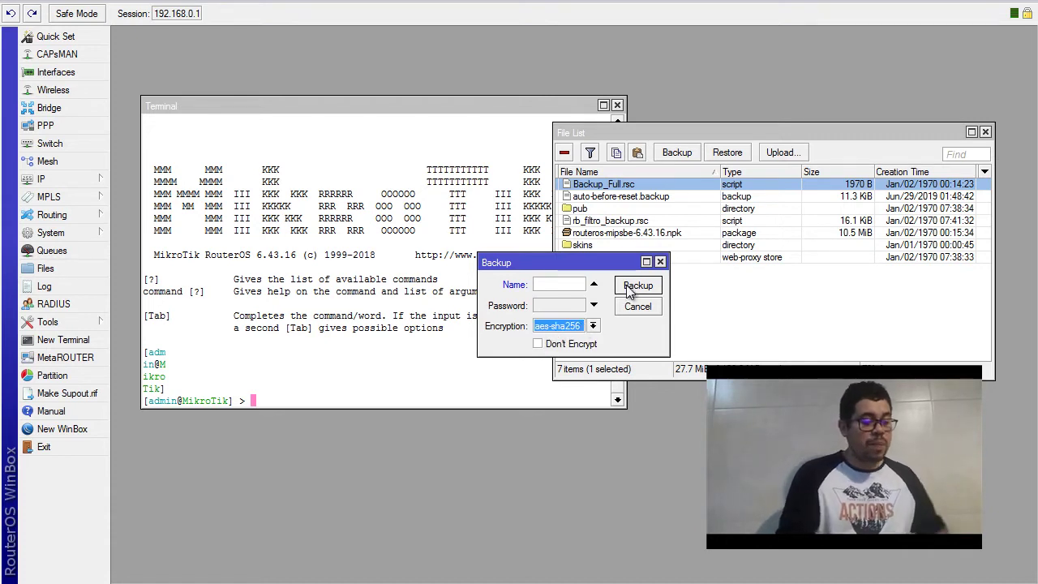
pyautogui.click(555, 283)
pyautogui.write('Backup')
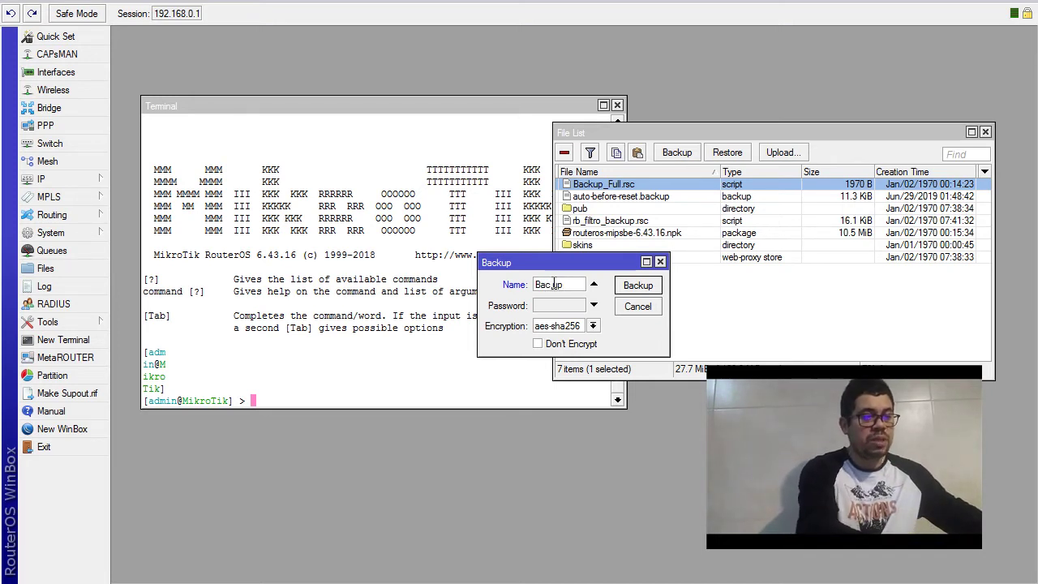
pyautogui.write('_senha')
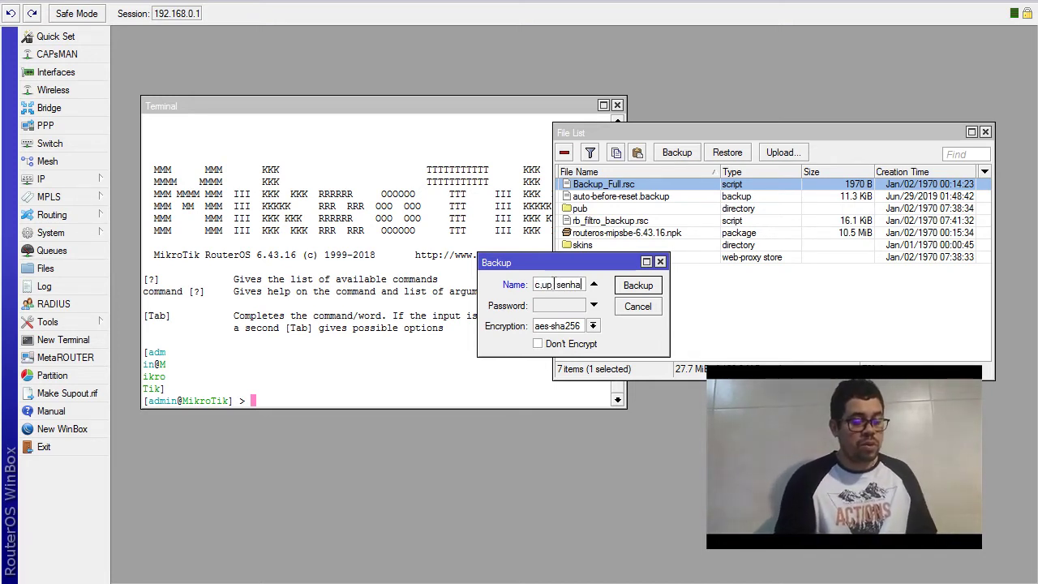
pyautogui.press('Left')
pyautogui.press('Left')
pyautogui.press('Left')
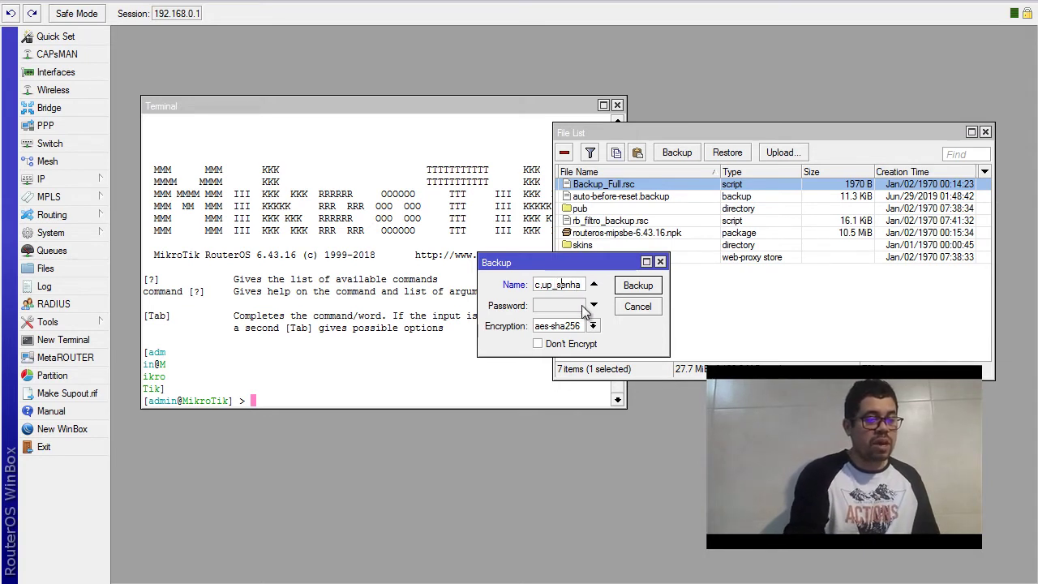
pyautogui.press('Left')
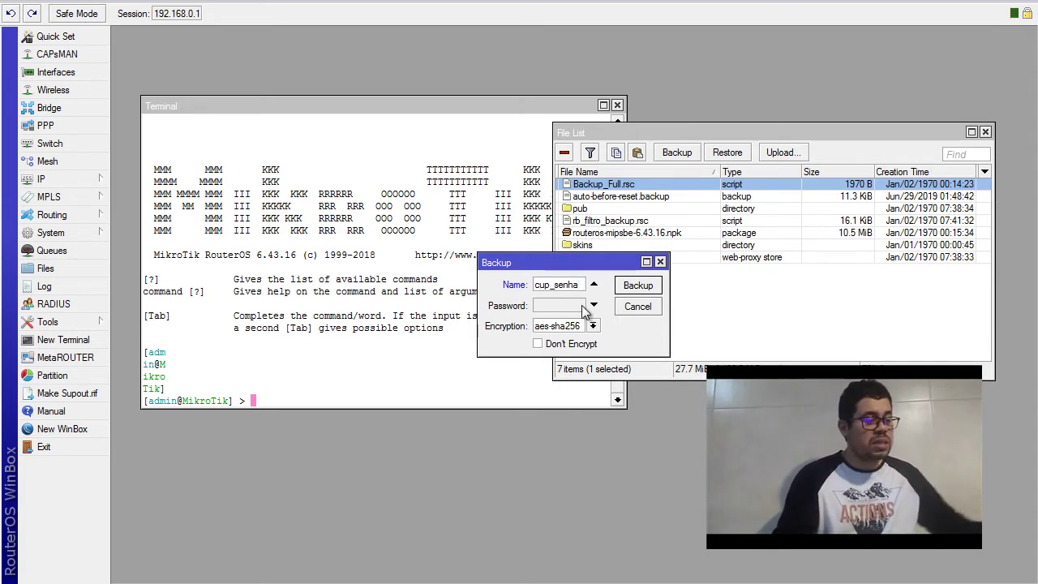
# Enter the backup password and create the aes-sha256 encrypted backup
pyautogui.click(583, 310)
pyautogui.write('12')
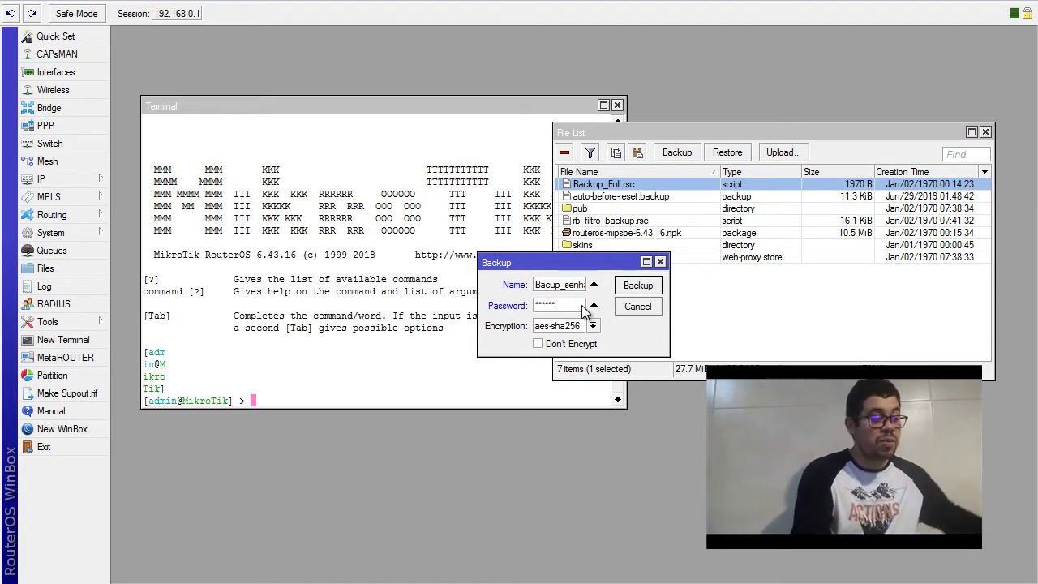
pyautogui.press('BackSpace')
pyautogui.press('BackSpace')
pyautogui.press('BackSpace')
pyautogui.press('BackSpace')
pyautogui.press('BackSpace')
pyautogui.press('BackSpace')
pyautogui.write('12')
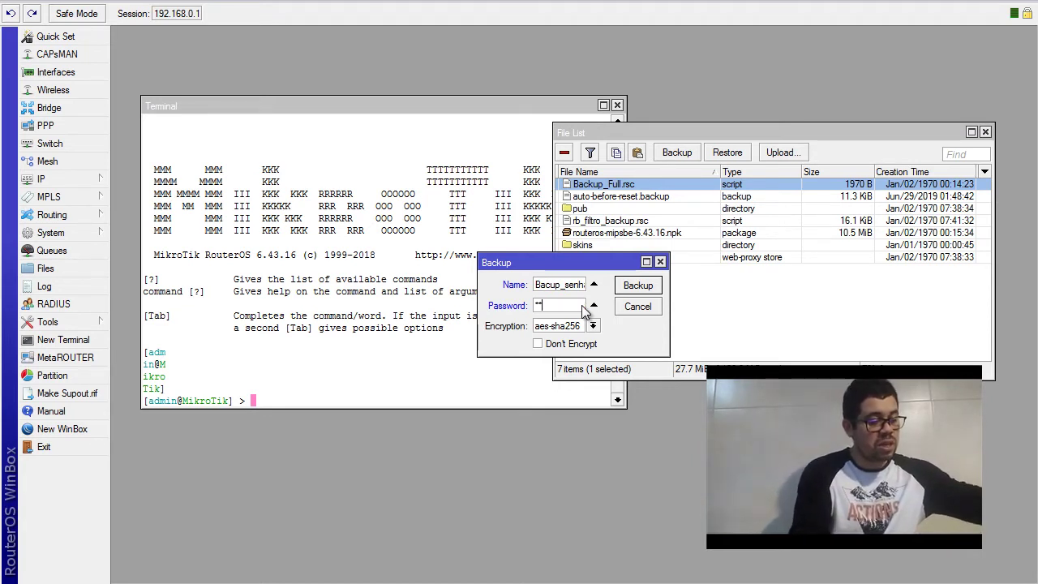
pyautogui.write('3456')
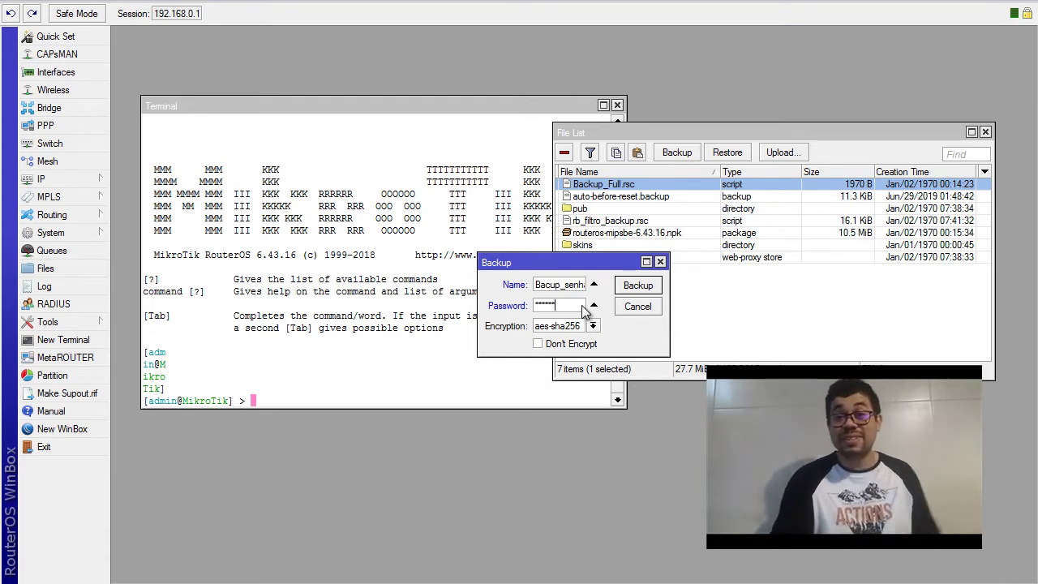
pyautogui.write('789')
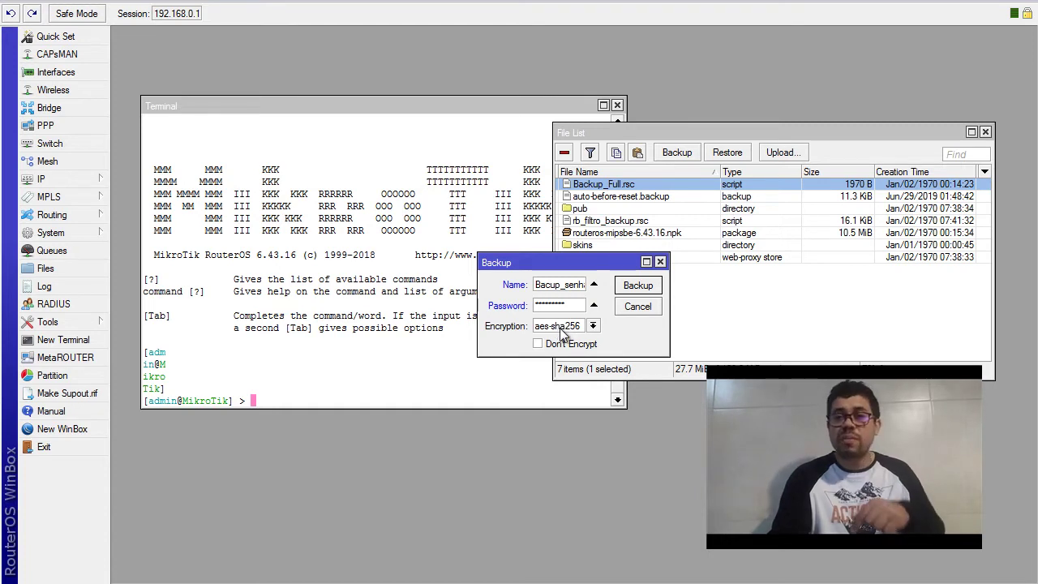
pyautogui.click(559, 328)
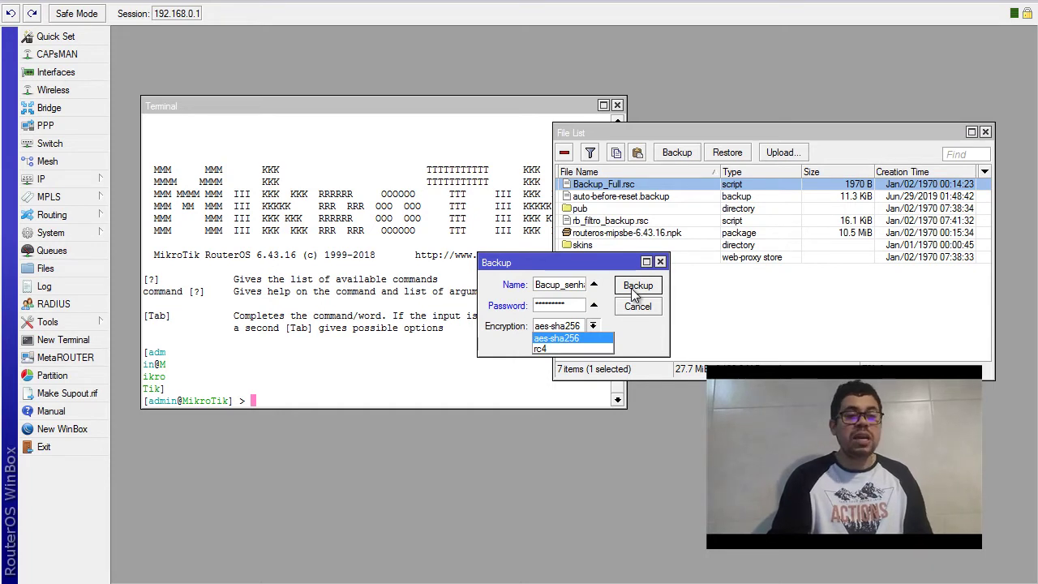
pyautogui.click(631, 288)
pyautogui.click(632, 287)
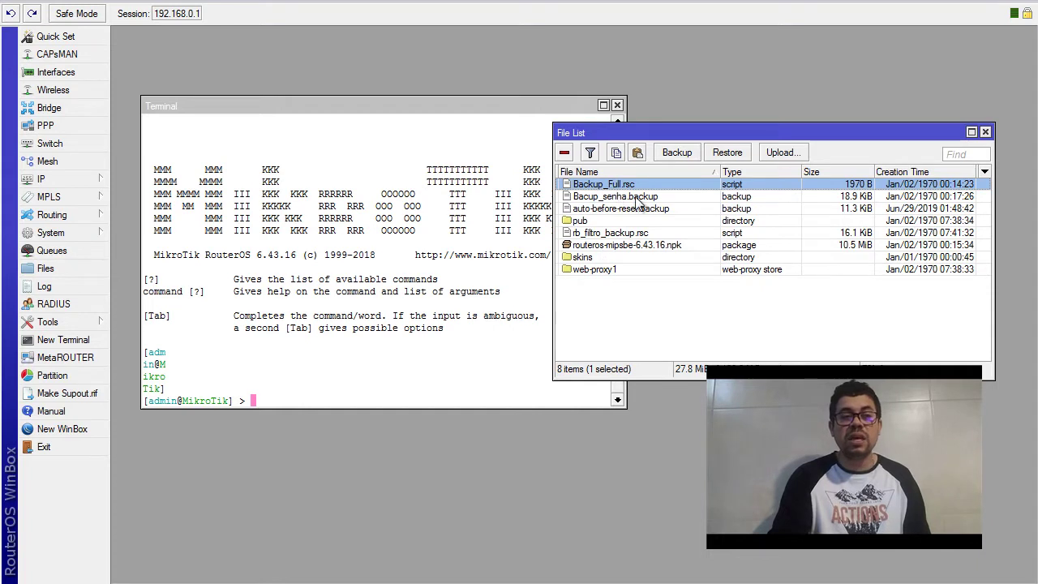
# Download Bacup_senha.backup to the Área de Trabalho (desktop) folder
pyautogui.click(637, 199)
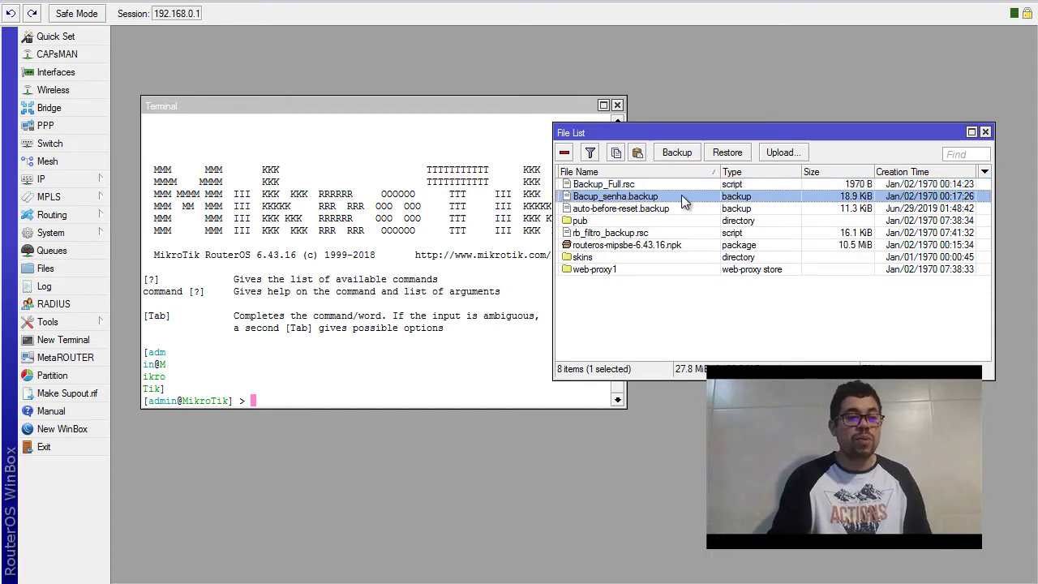
pyautogui.rightClick(653, 199)
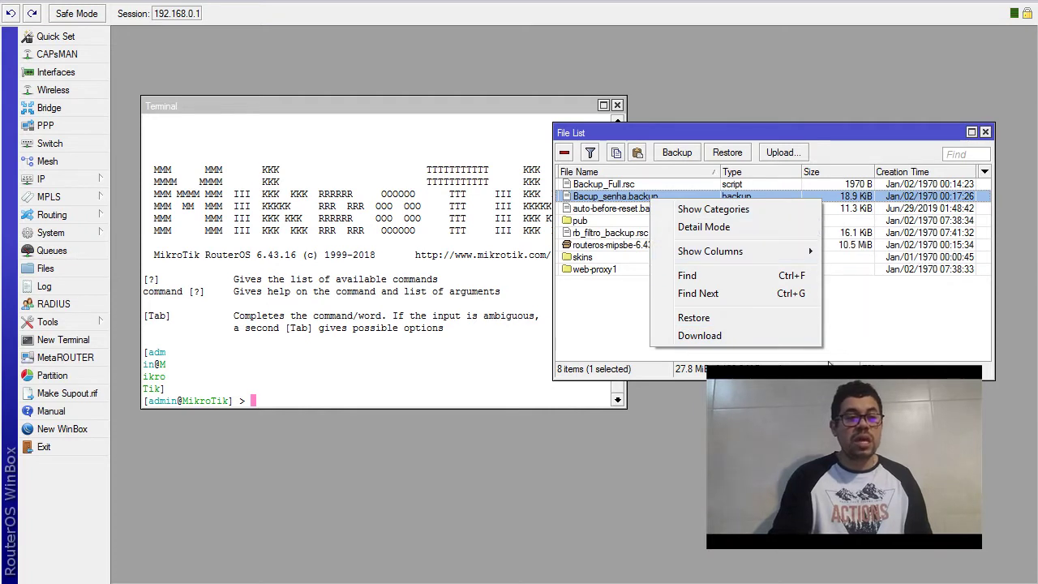
pyautogui.click(829, 365)
pyautogui.click(628, 212)
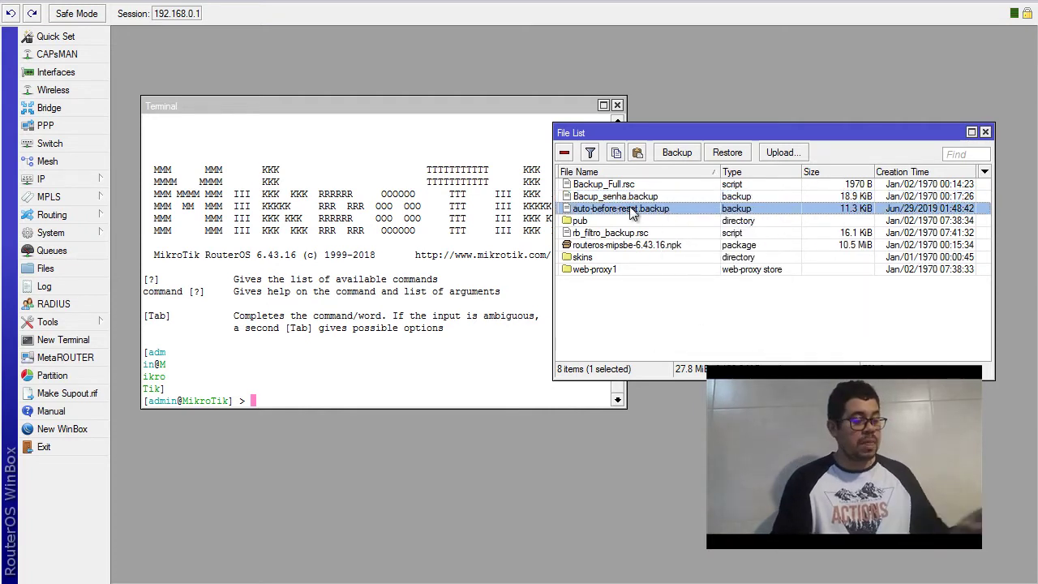
pyautogui.click(649, 200)
pyautogui.rightClick(648, 197)
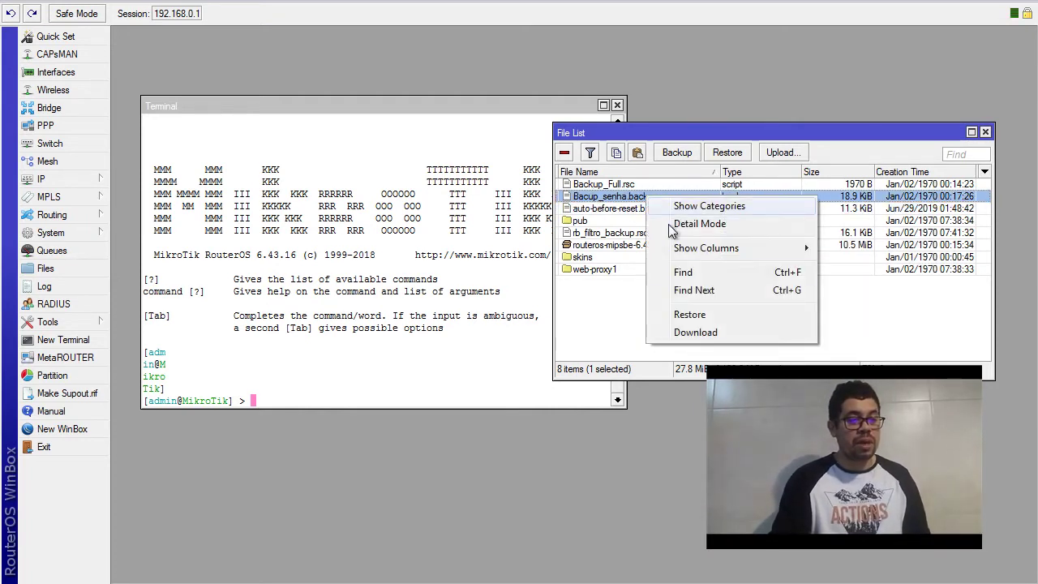
pyautogui.click(711, 333)
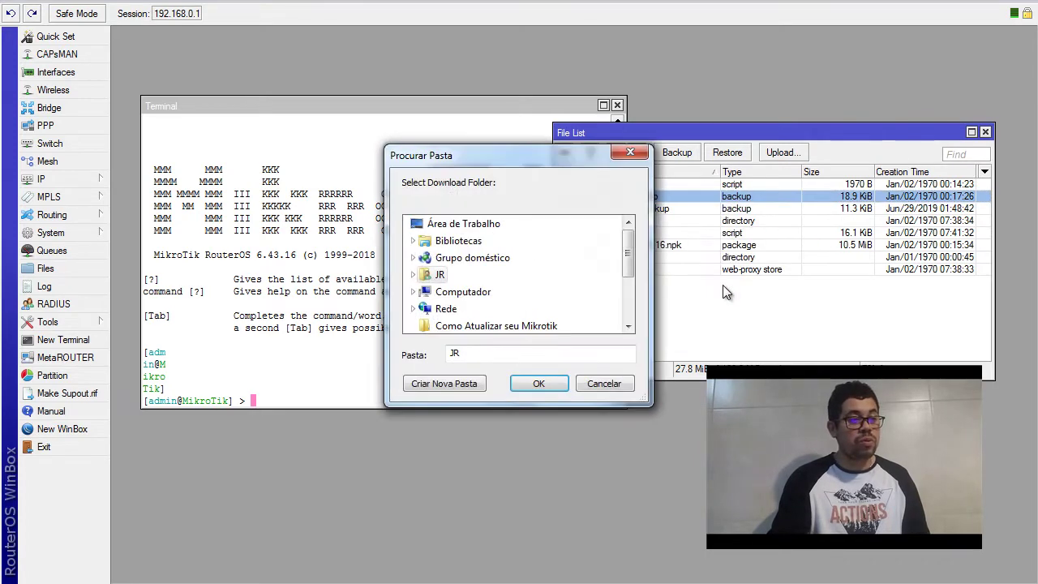
pyautogui.click(486, 225)
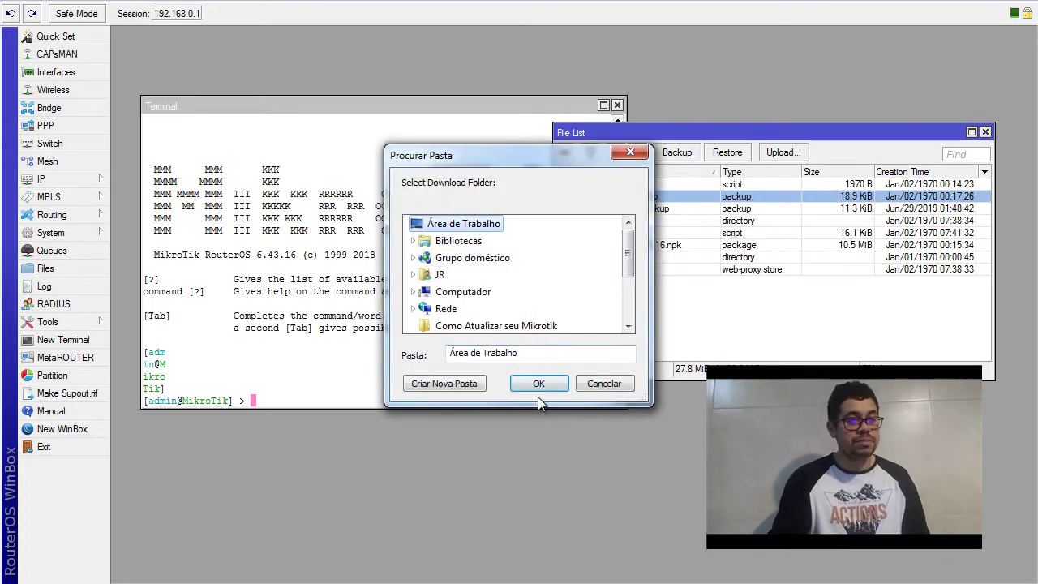
pyautogui.click(524, 381)
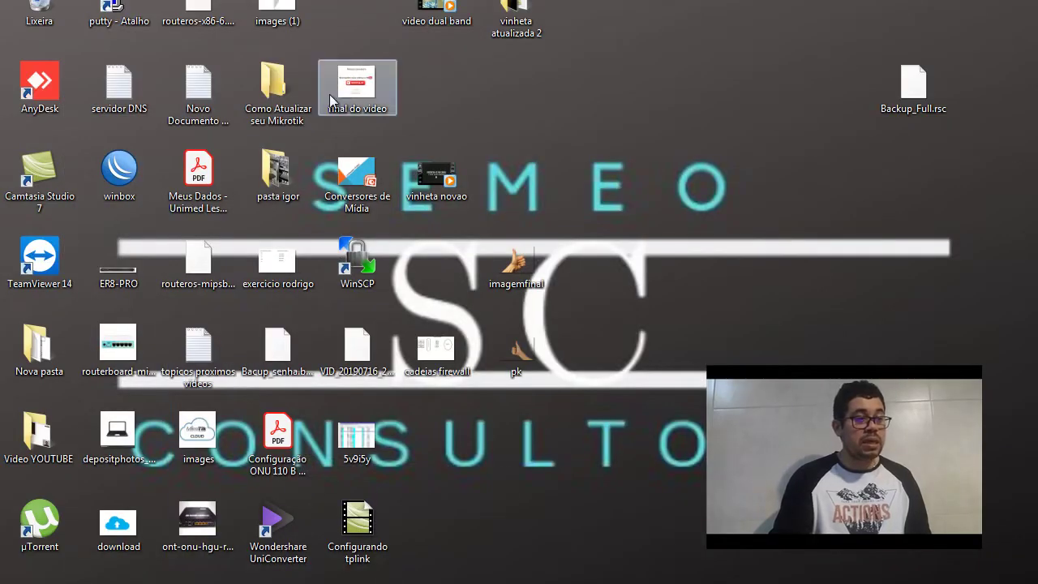
# Drag Bacup_senha.backup from the desktop toward the WinBox file list
pyautogui.moveTo(283, 348); pyautogui.dragTo(761, 90)
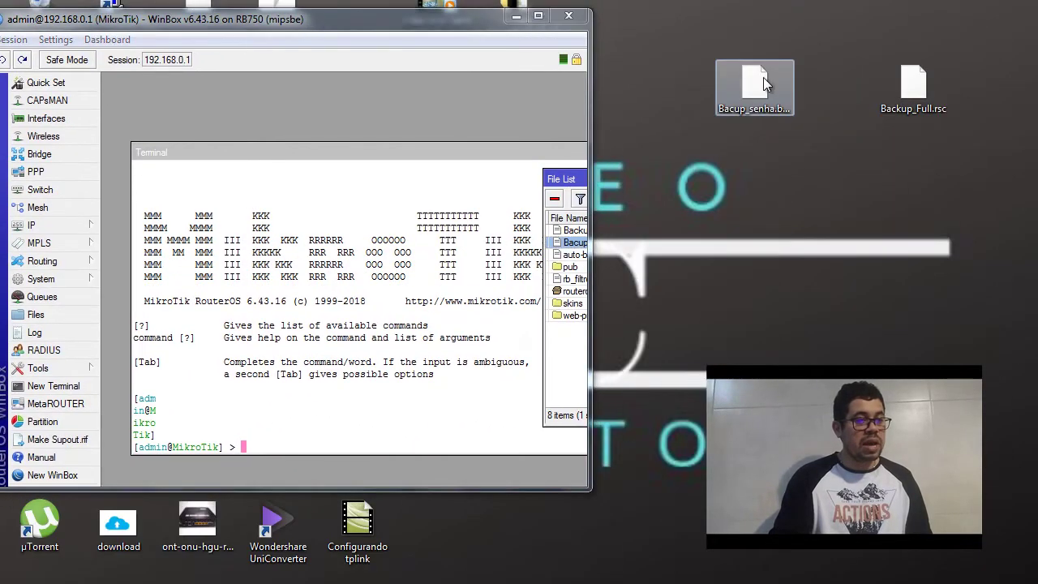
pyautogui.moveTo(583, 178); pyautogui.dragTo(280, 190)
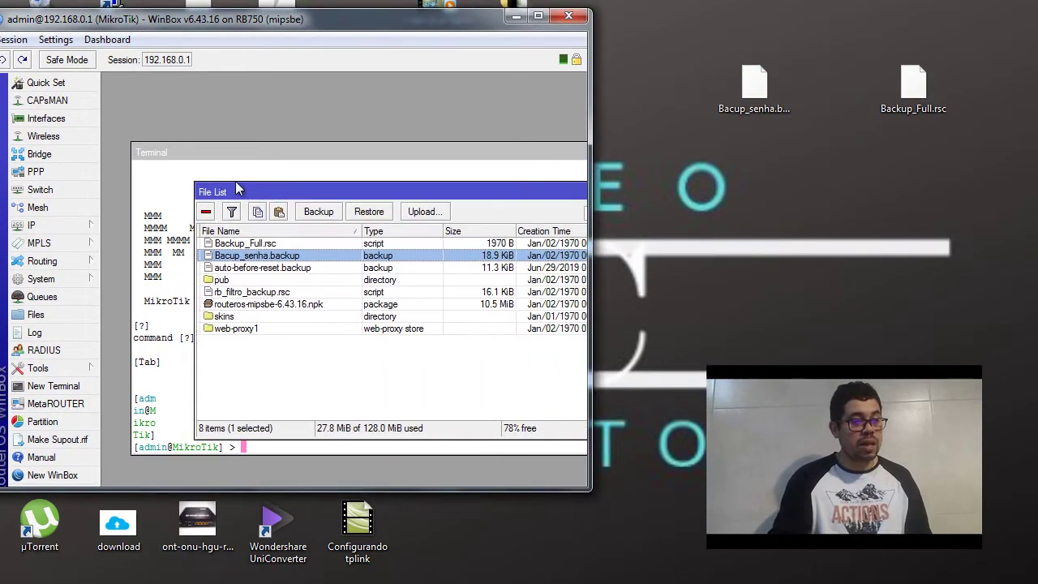
pyautogui.moveTo(754, 85); pyautogui.dragTo(349, 361)
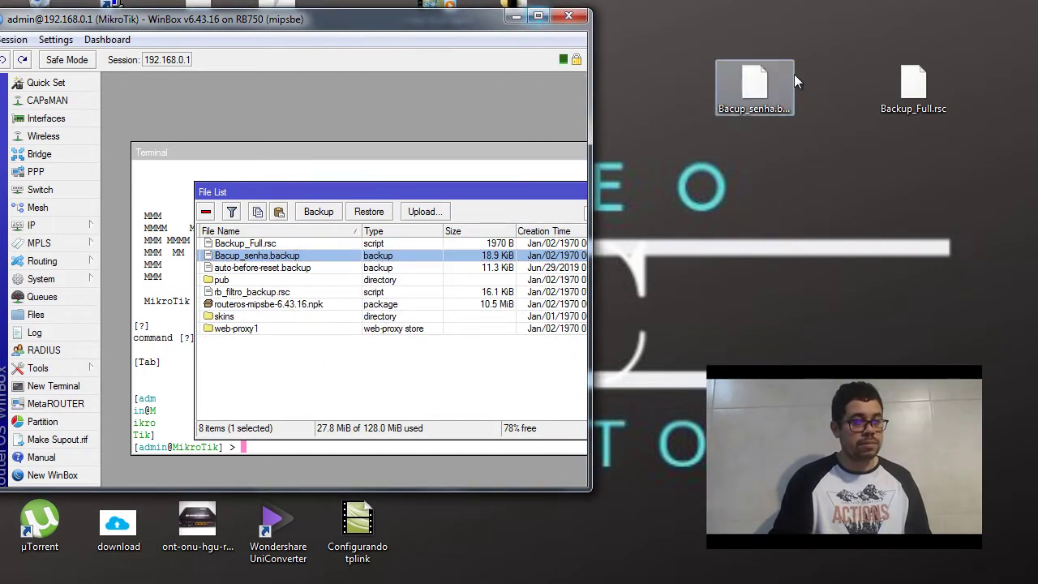
pyautogui.moveTo(771, 90); pyautogui.dragTo(373, 258)
# Maximize WinBox, delete Bacup_senha.backup and Backup_Full.rsc, then re-upload Bacup_senha.backup from the desktop
pyautogui.click(536, 17)
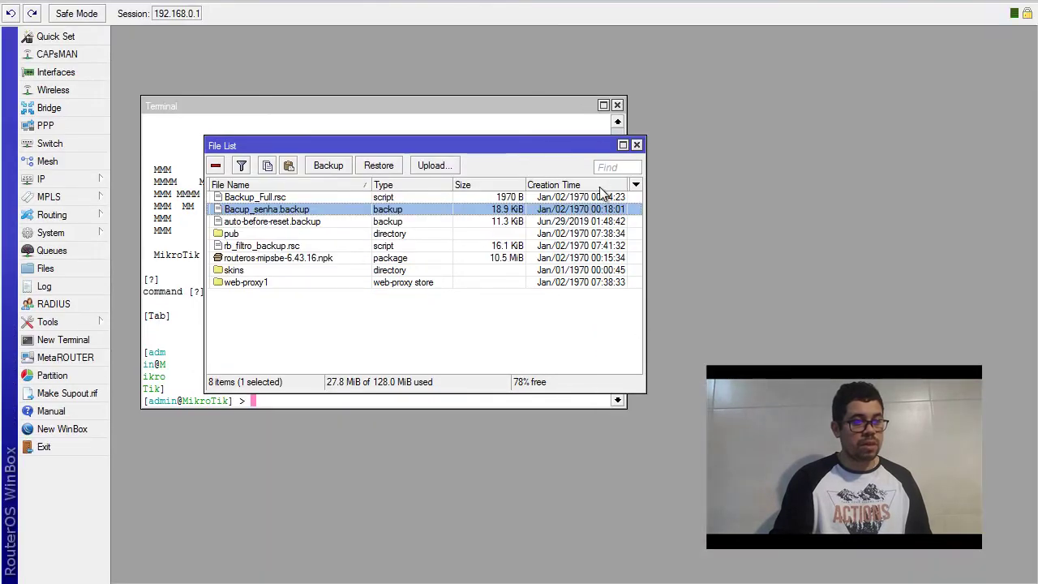
pyautogui.moveTo(645, 166); pyautogui.dragTo(920, 166)
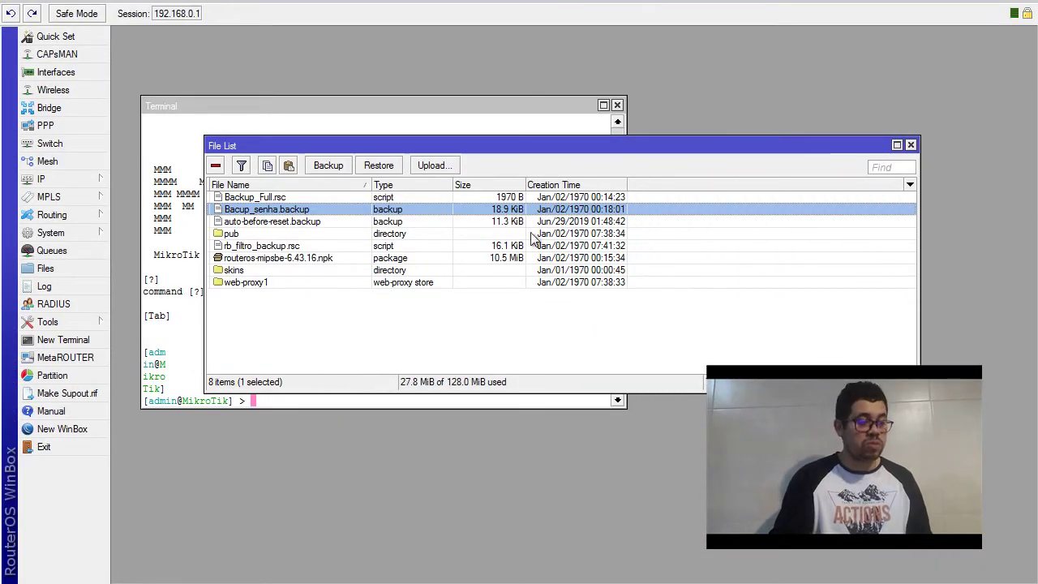
pyautogui.press('Delete')
pyautogui.click(304, 206)
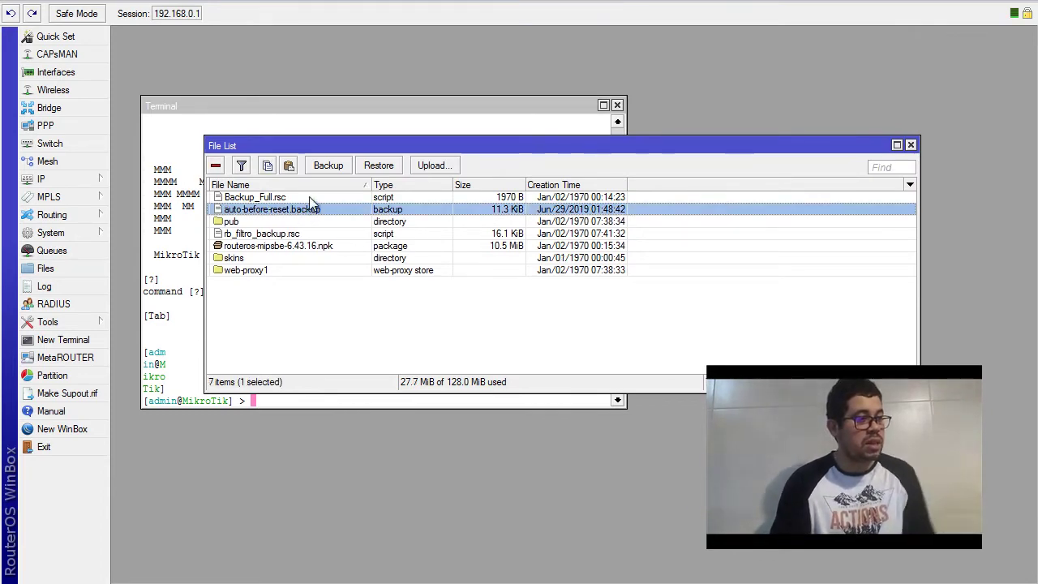
pyautogui.click(309, 196)
pyautogui.press('Delete')
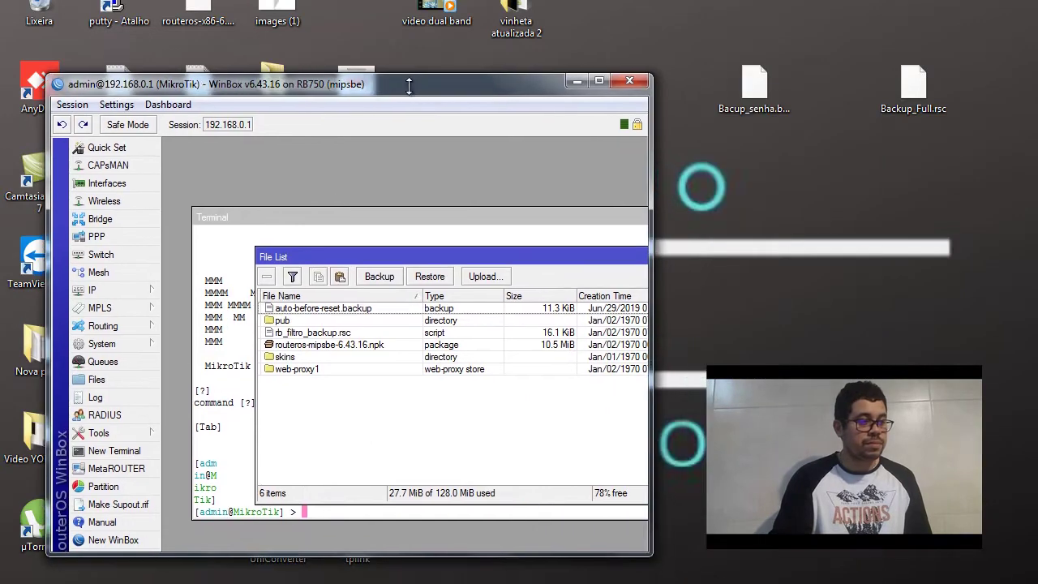
pyautogui.moveTo(743, 85); pyautogui.dragTo(387, 316)
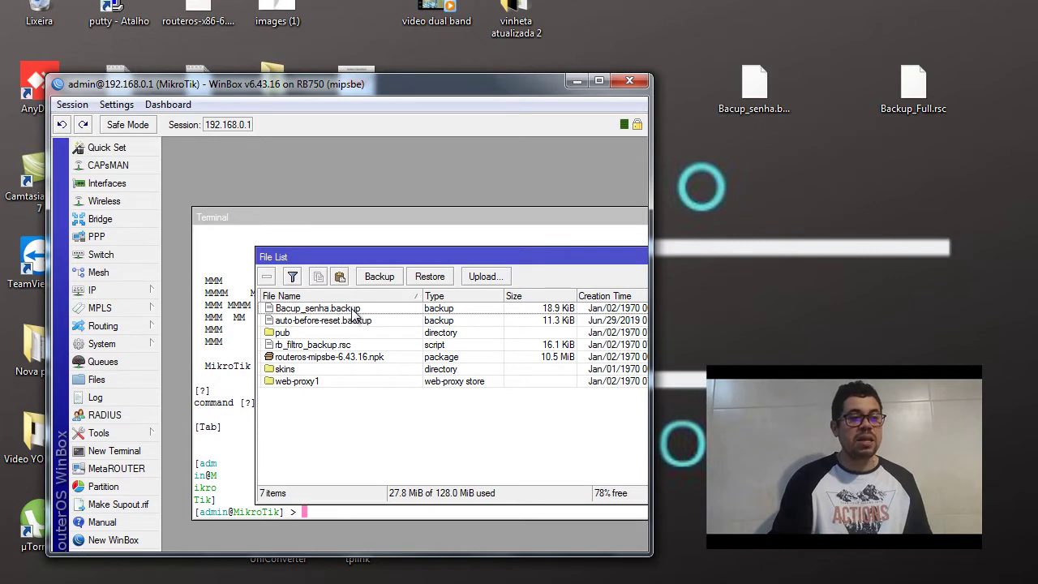
pyautogui.click(354, 312)
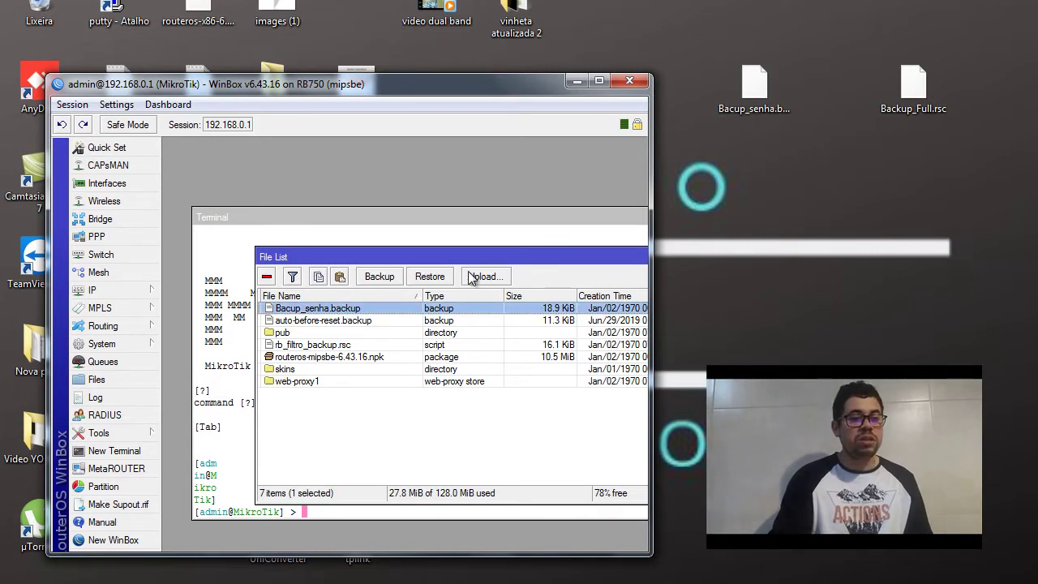
# Open Restore for Bacup_senha.backup and enter the backup's password
pyautogui.click(443, 276)
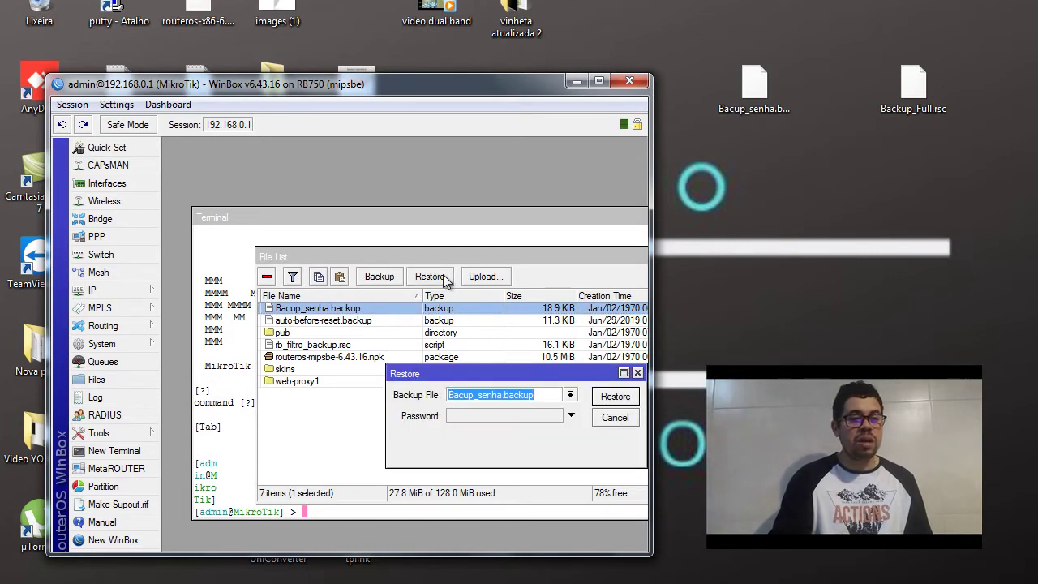
pyautogui.click(489, 415)
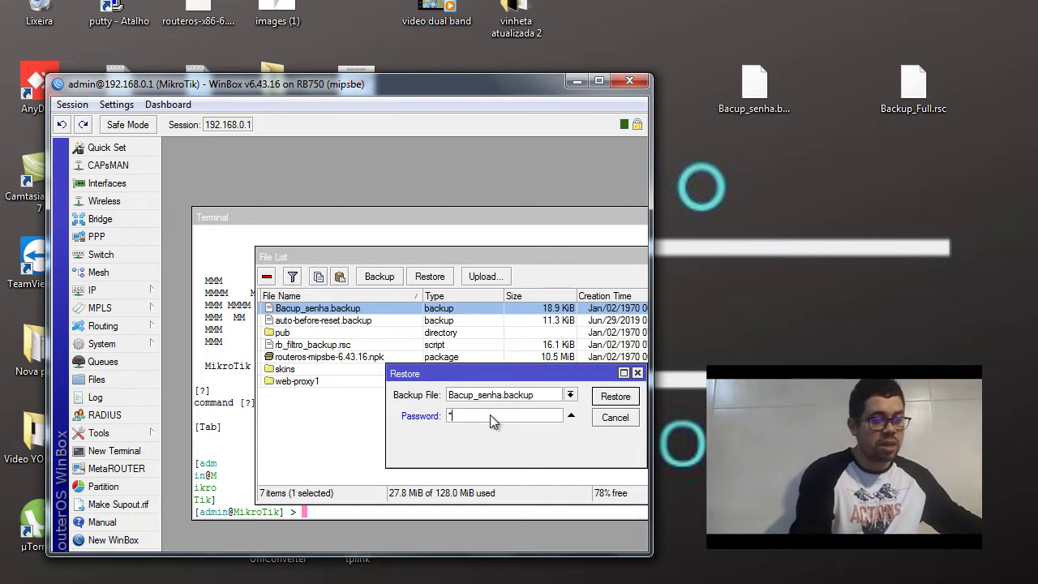
pyautogui.write('123')
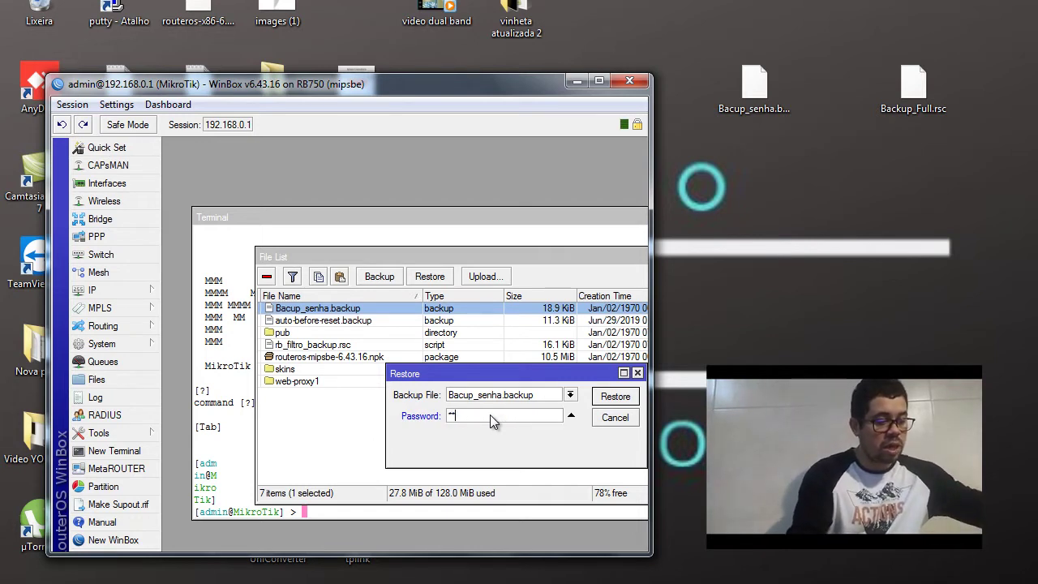
pyautogui.write('456789')
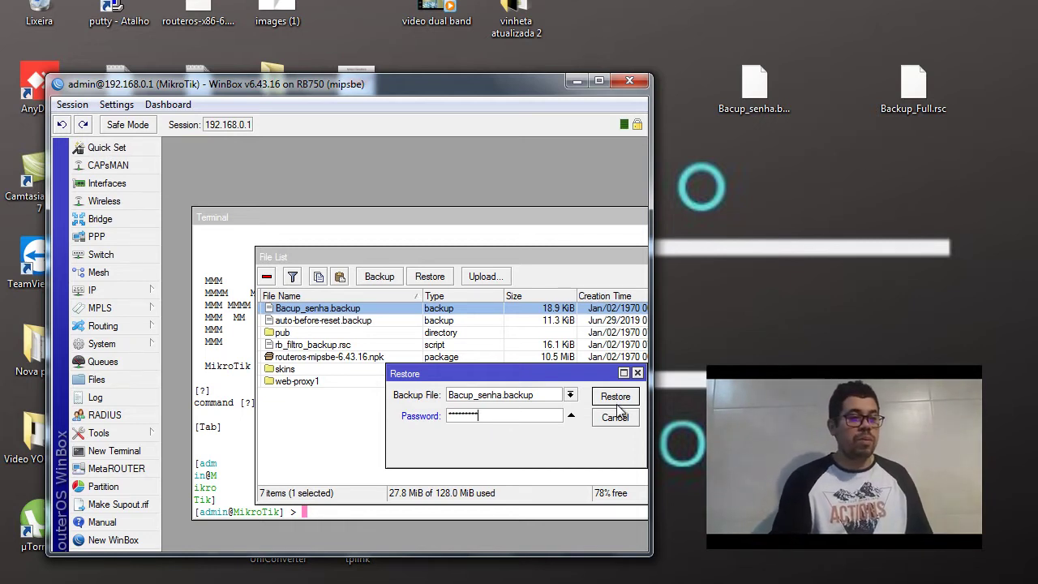
pyautogui.click(599, 81)
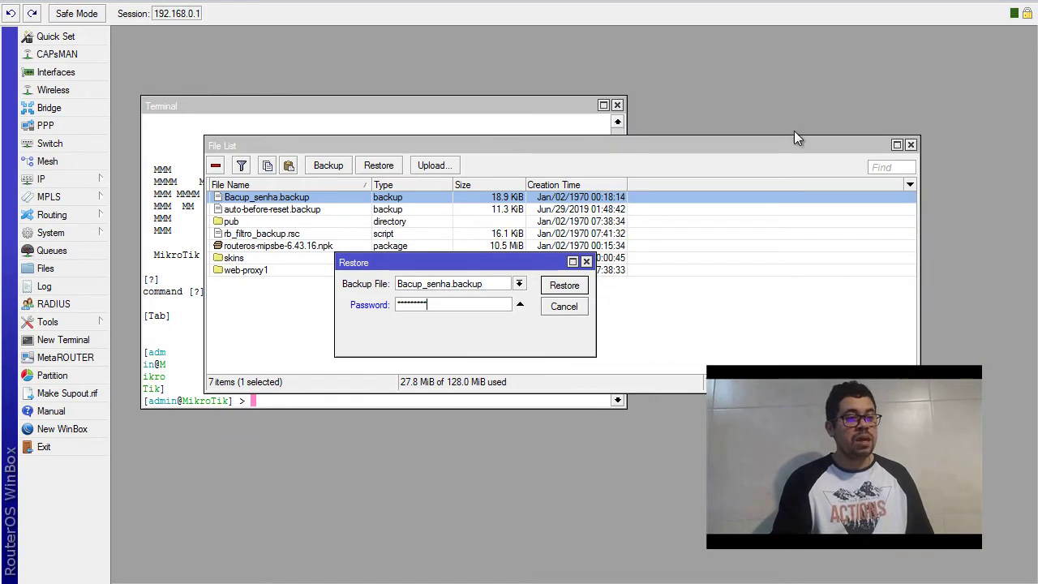
pyautogui.click(531, 274)
# Close the Restore dialog without restoring, then close the File List and Terminal
pyautogui.click(587, 262)
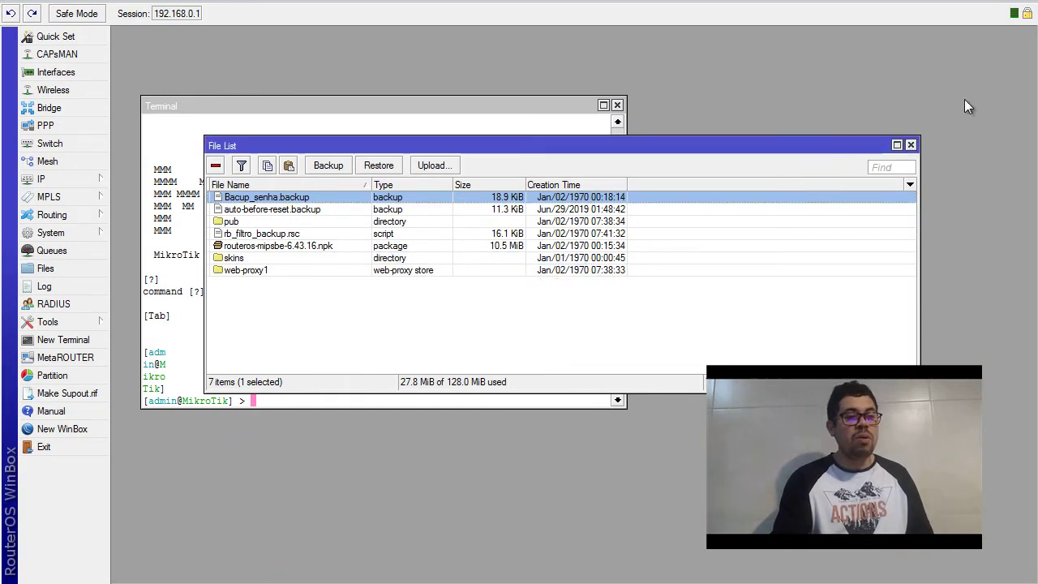
pyautogui.click(911, 145)
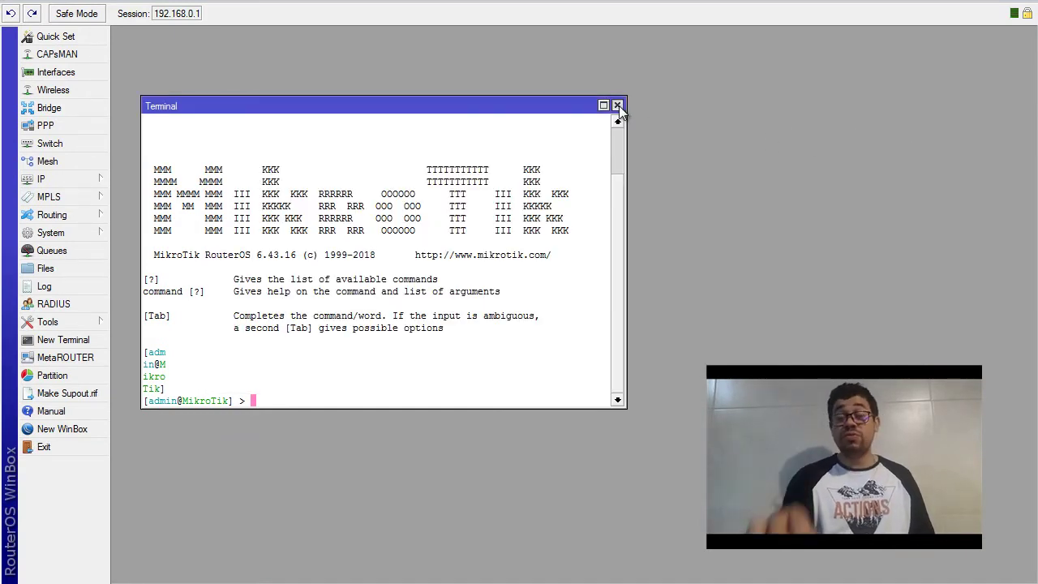
pyautogui.click(618, 106)
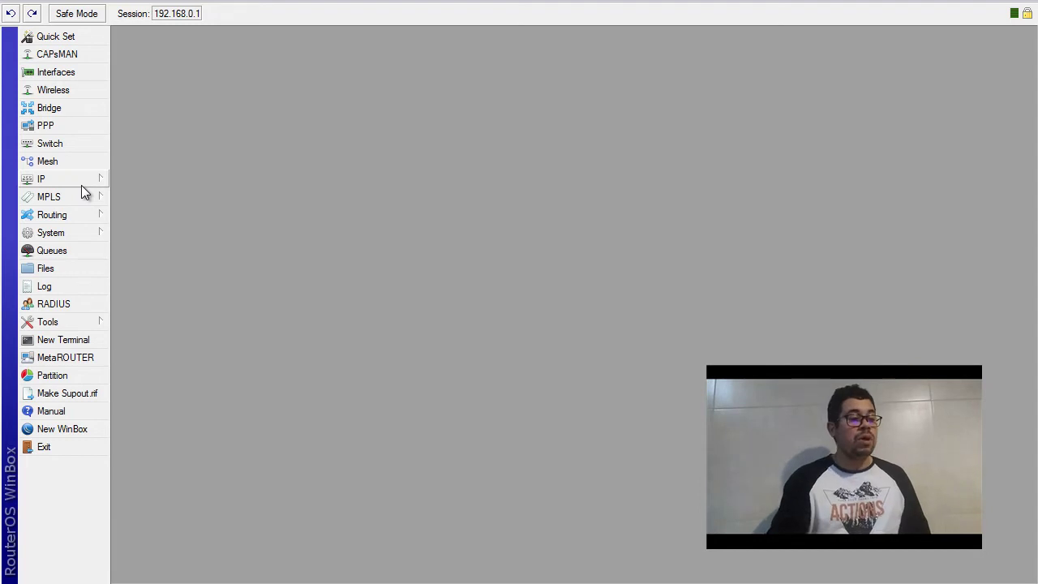
# Open a new maximized Terminal and draft an export file=pool command at the prompt
pyautogui.click(75, 347)
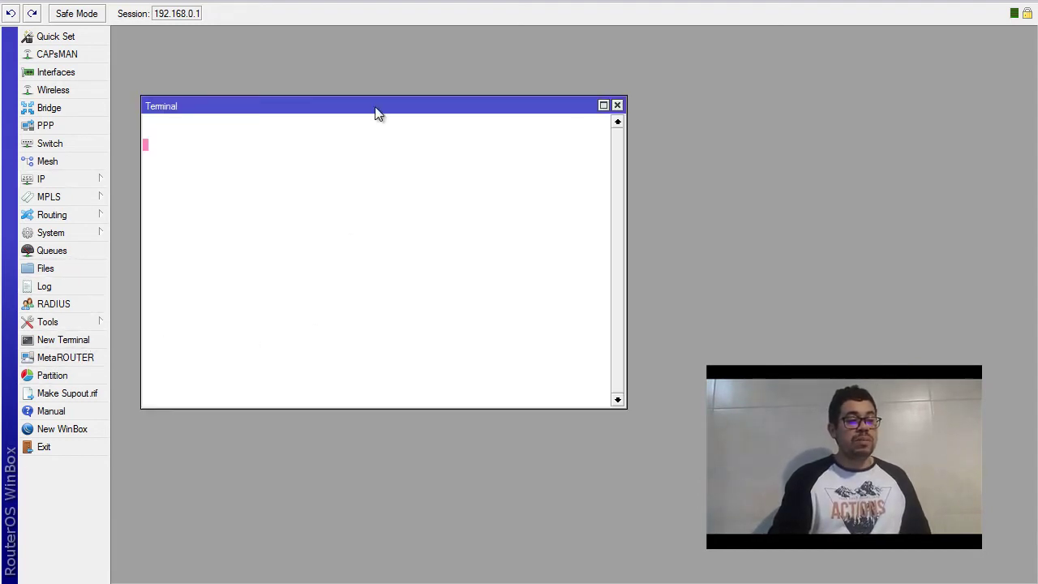
pyautogui.doubleClick(376, 107)
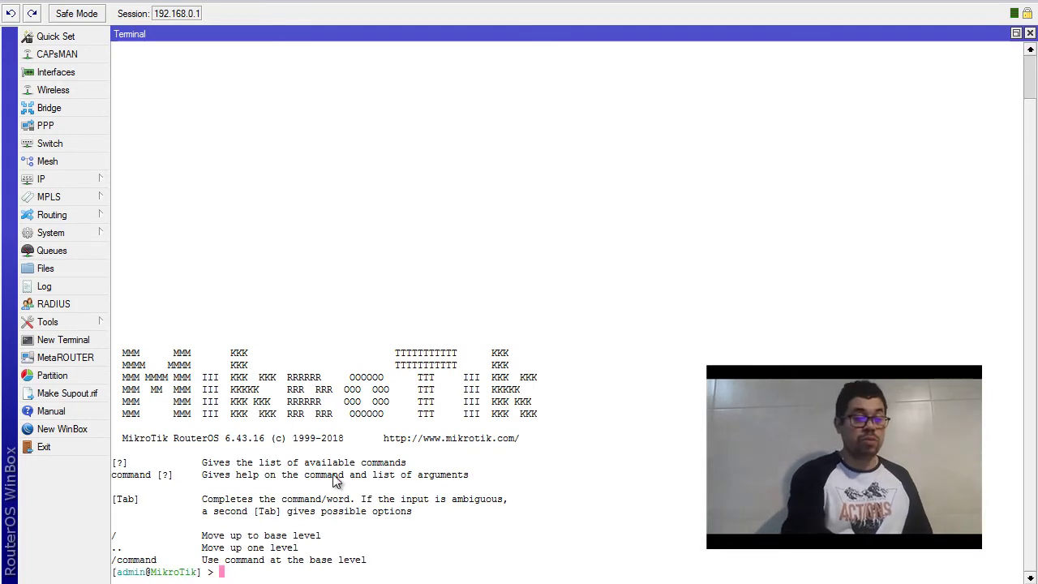
pyautogui.press('Return')
pyautogui.press('Return')
pyautogui.press('Return')
pyautogui.press('Return')
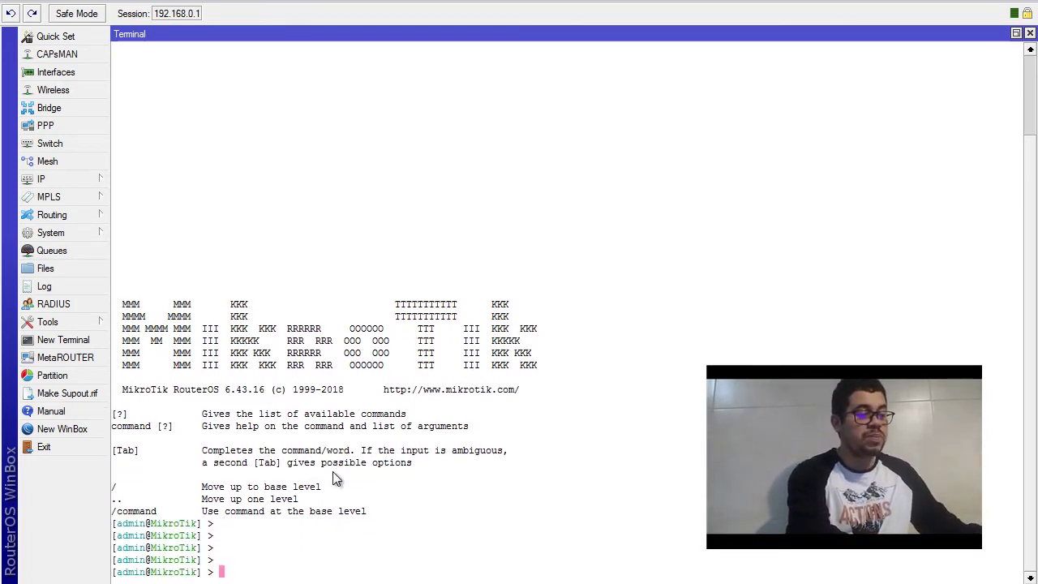
pyautogui.write('epo')
pyautogui.press('BackSpace')
pyautogui.press('BackSpace')
pyautogui.write('xp')
pyautogui.press('Tab')
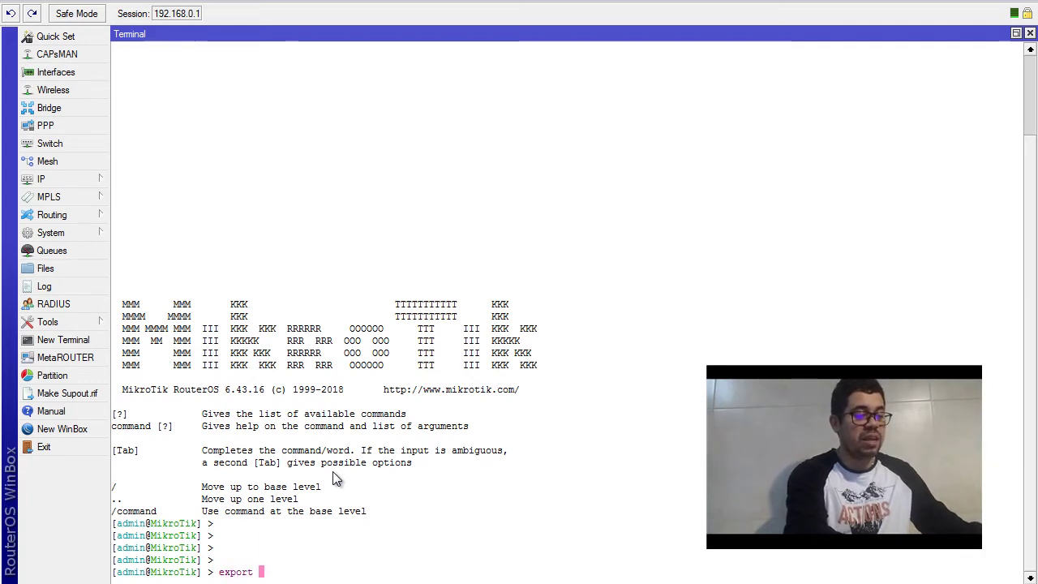
pyautogui.write('file=')
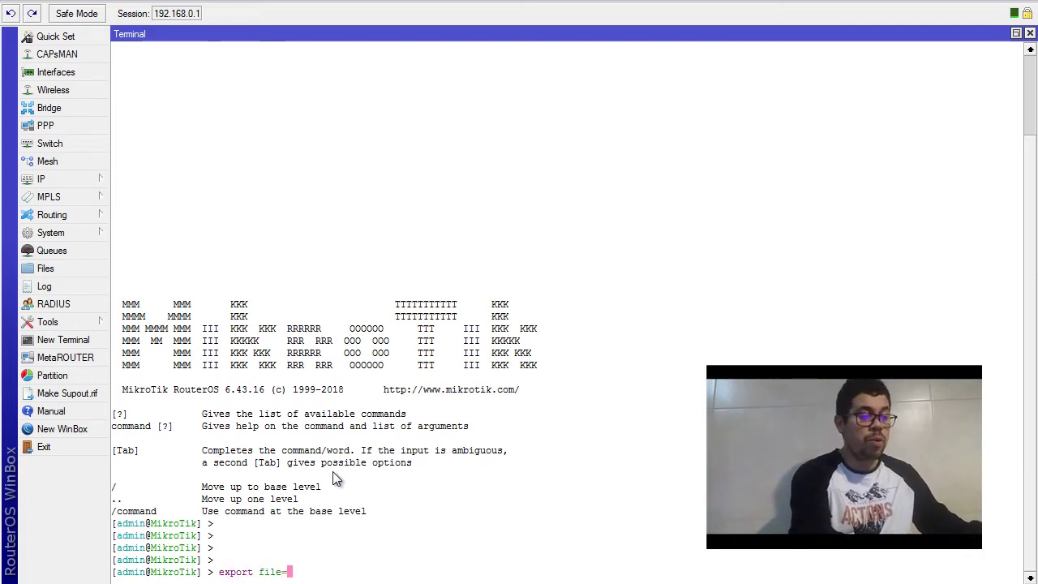
pyautogui.write('pool')
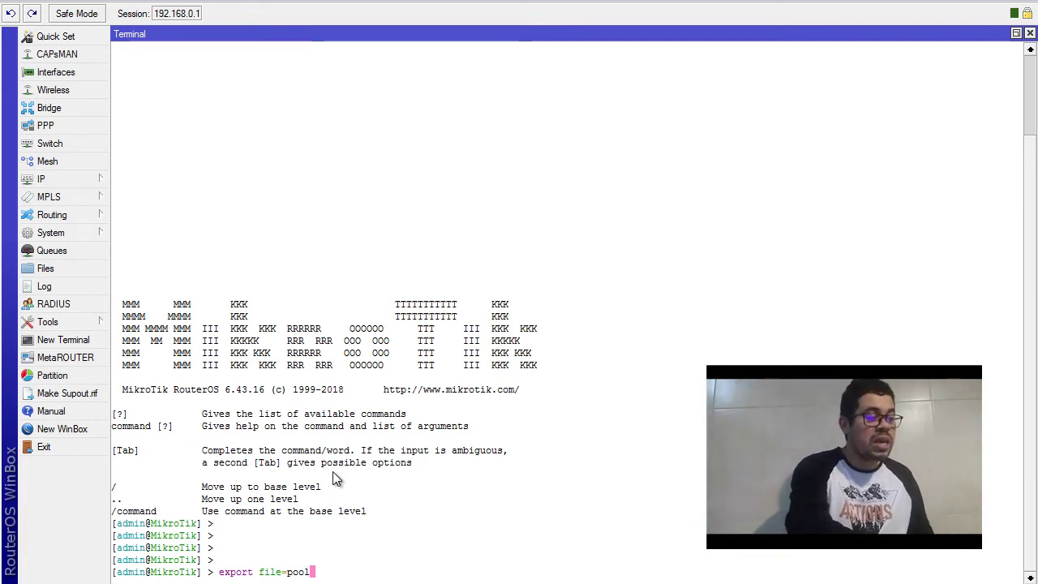
pyautogui.press('BackSpace')
pyautogui.press('BackSpace')
pyautogui.press('BackSpace')
pyautogui.press('BackSpace')
pyautogui.press('BackSpace')
pyautogui.press('BackSpace')
pyautogui.press('BackSpace')
pyautogui.press('BackSpace')
pyautogui.press('BackSpace')
pyautogui.press('BackSpace')
pyautogui.press('BackSpace')
pyautogui.press('BackSpace')
pyautogui.press('BackSpace')
pyautogui.press('BackSpace')
pyautogui.press('BackSpace')
pyautogui.press('BackSpace')
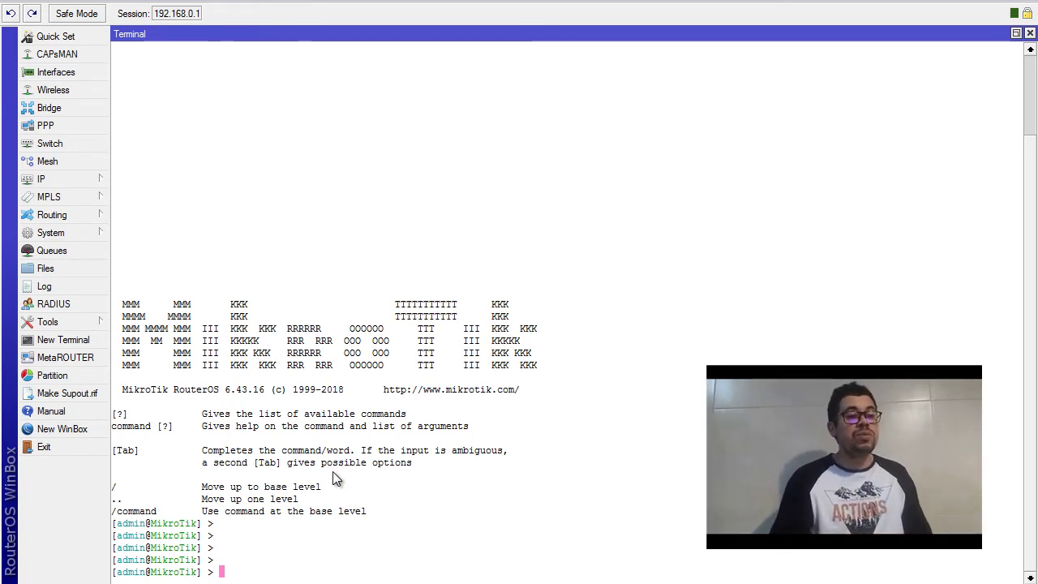
# Enter the /ip pool command level in the Terminal
pyautogui.click(75, 179)
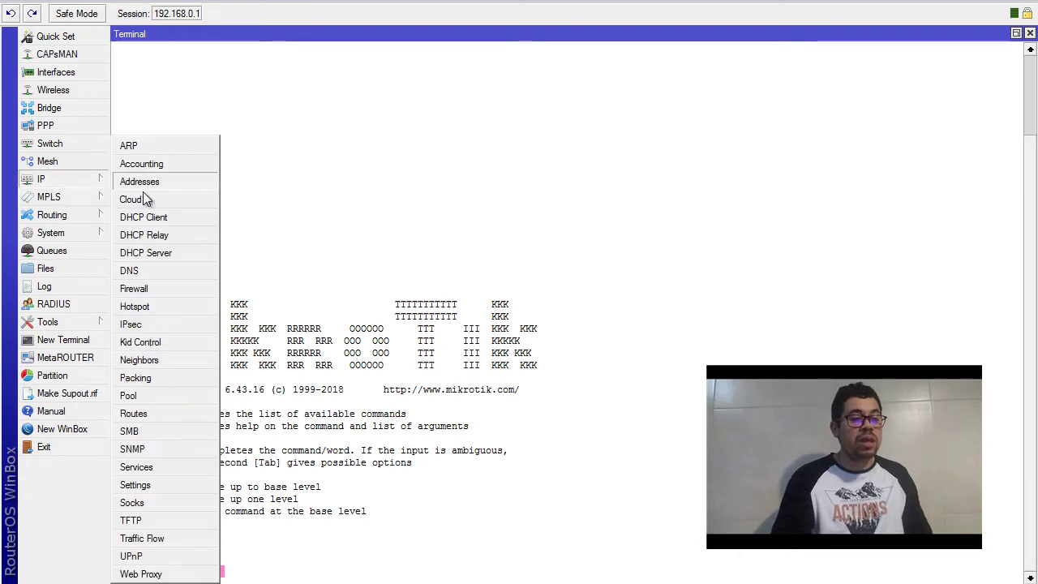
pyautogui.click(314, 310)
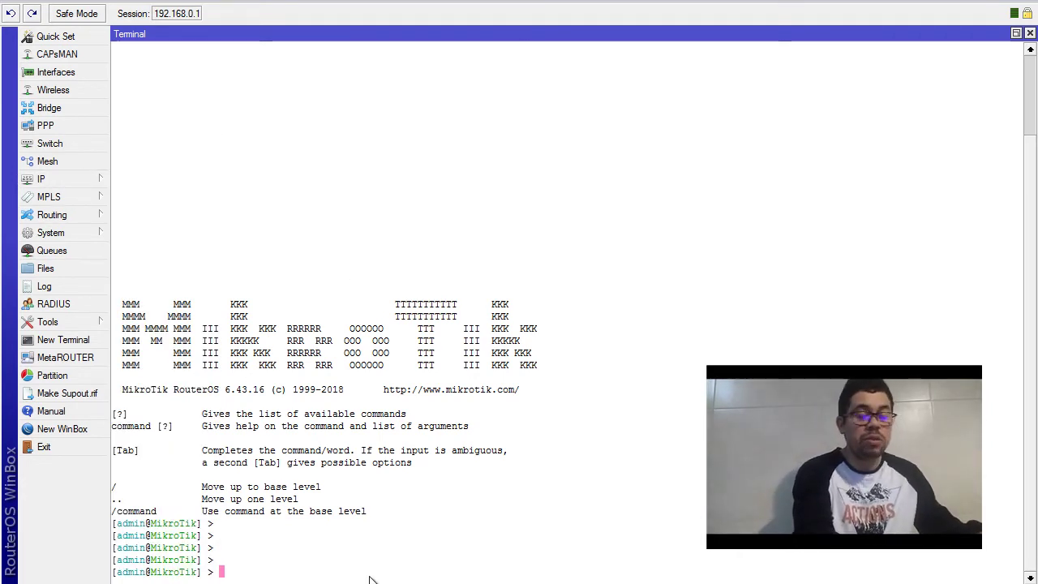
pyautogui.write('ip')
pyautogui.press('Return')
pyautogui.write('pool')
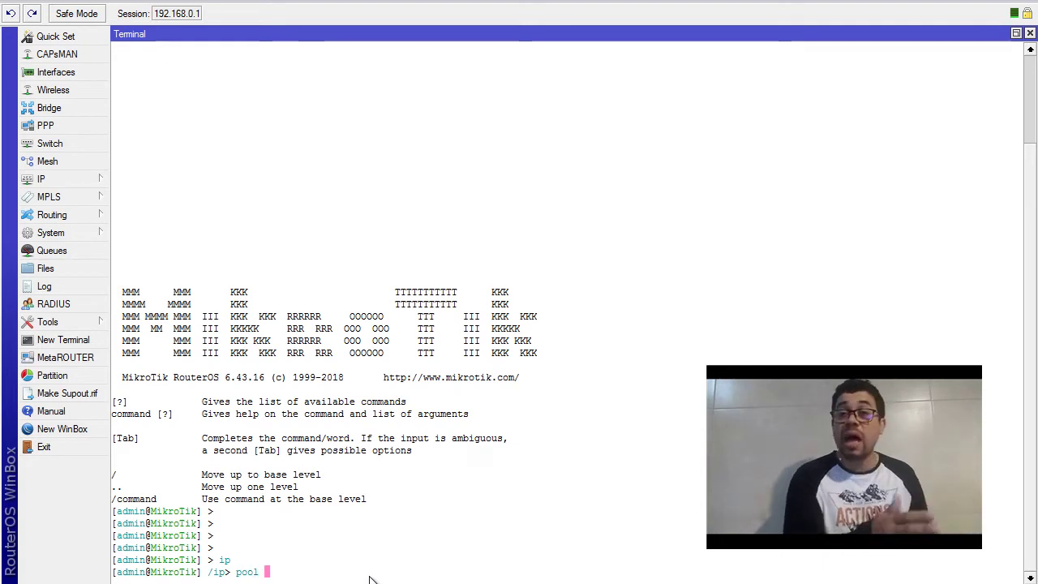
pyautogui.press('Return')
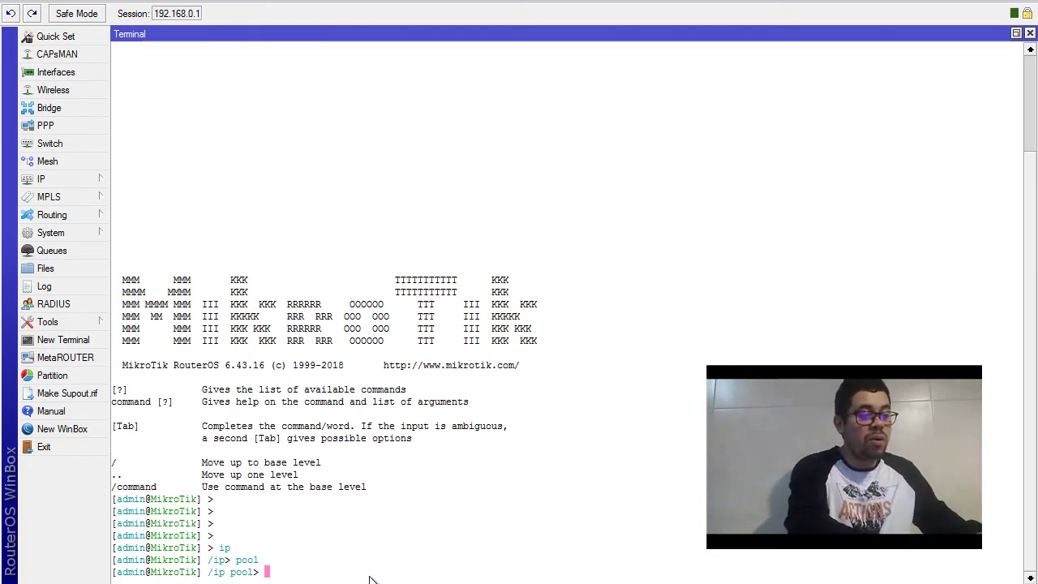
# Run export file=backup_pool to save the IP pool configuration
pyautogui.write('exporte')
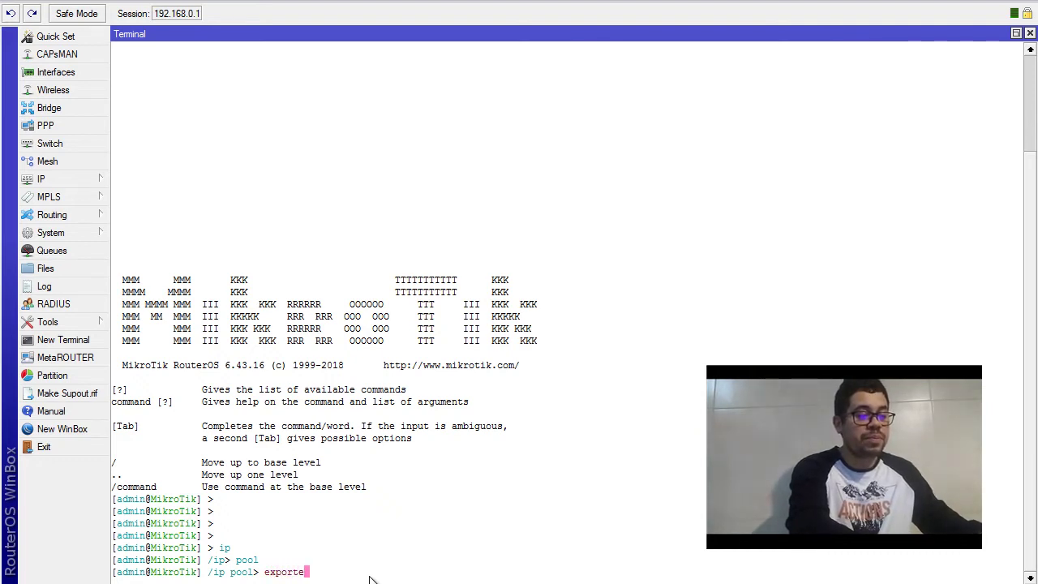
pyautogui.press('BackSpace')
pyautogui.write('fil')
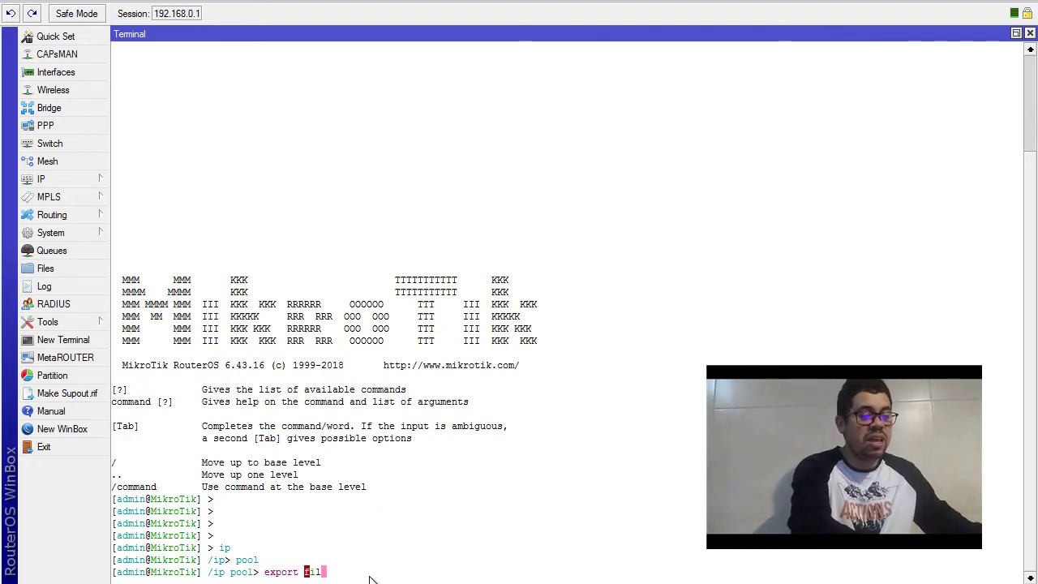
pyautogui.write('e=')
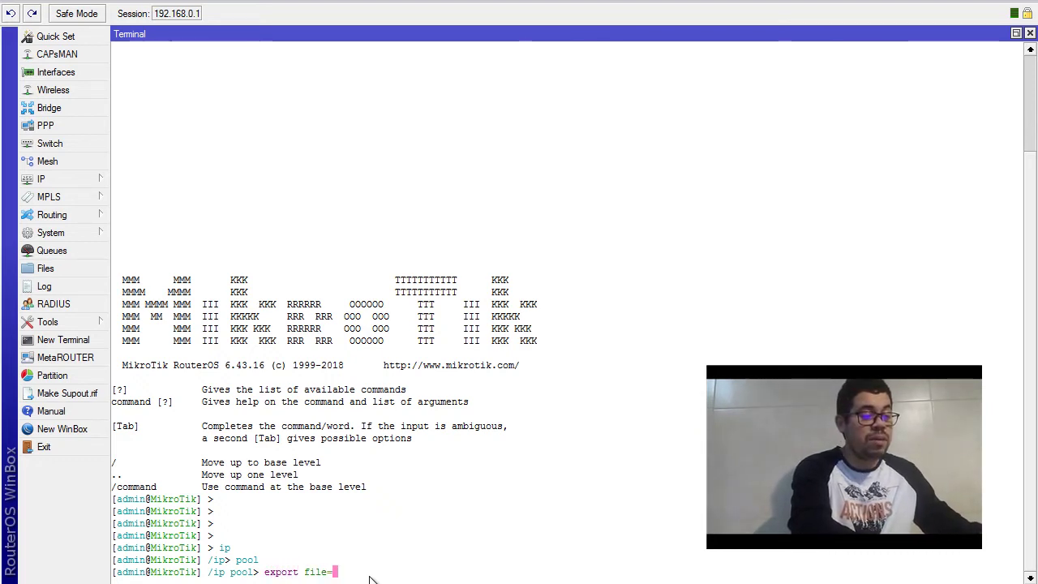
pyautogui.write('back')
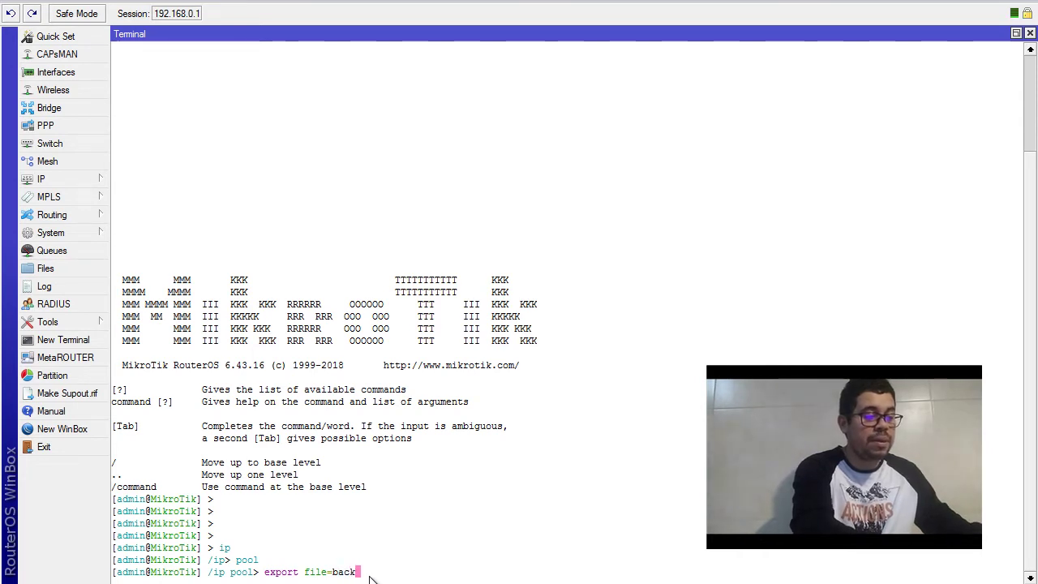
pyautogui.write('up')
pyautogui.press('BackSpace')
pyautogui.press('BackSpace')
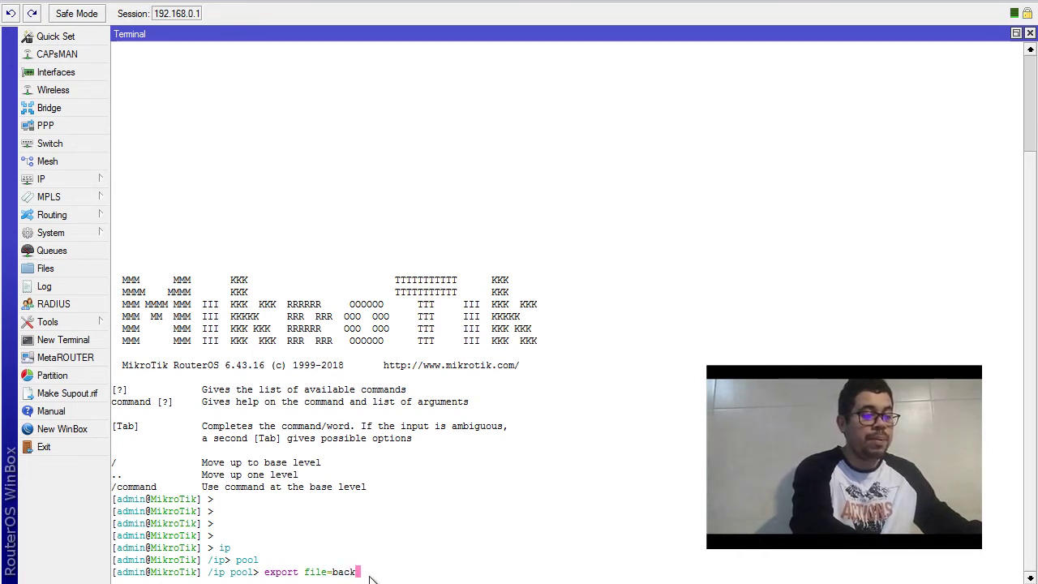
pyautogui.write('ip')
pyautogui.press('BackSpace')
pyautogui.press('BackSpace')
pyautogui.press('BackSpace')
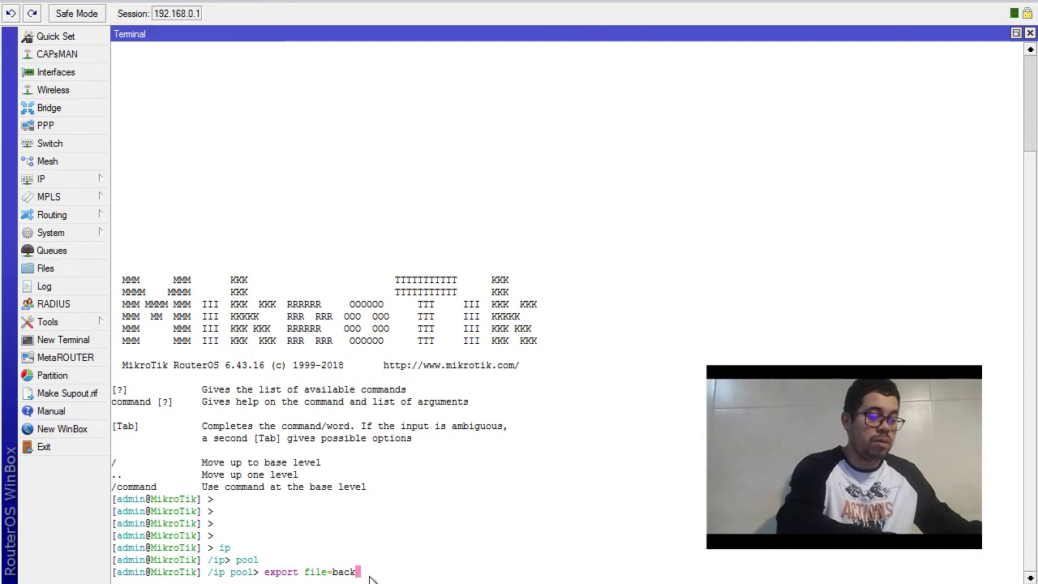
pyautogui.write('up_pool')
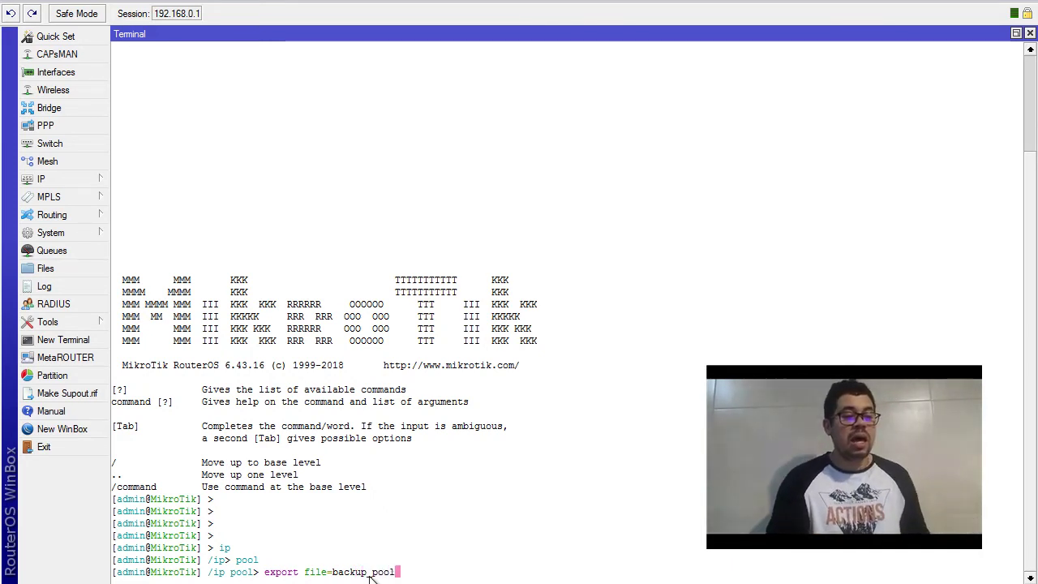
pyautogui.press('Return')
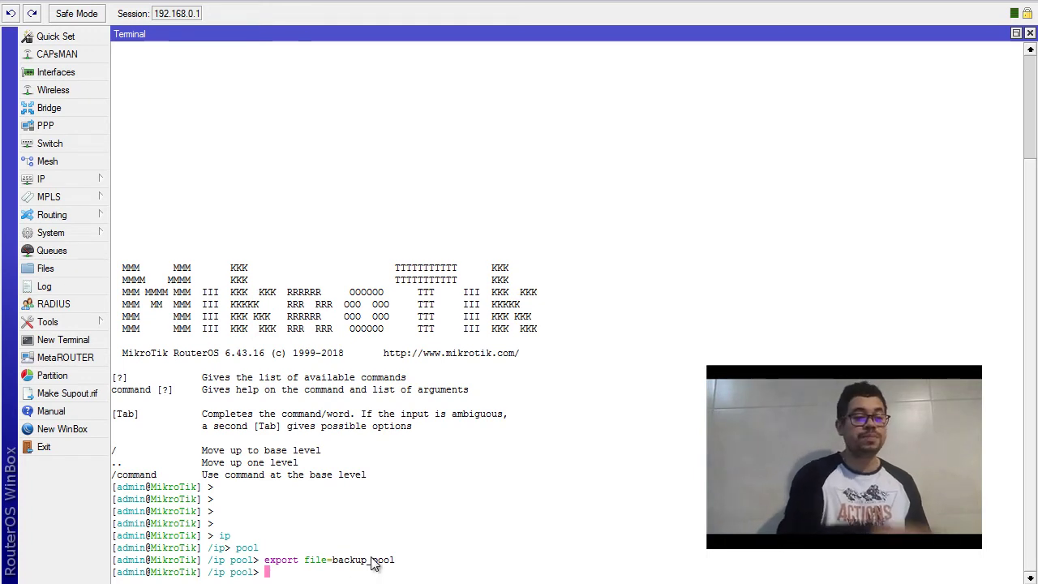
pyautogui.press('Return')
pyautogui.press('Return')
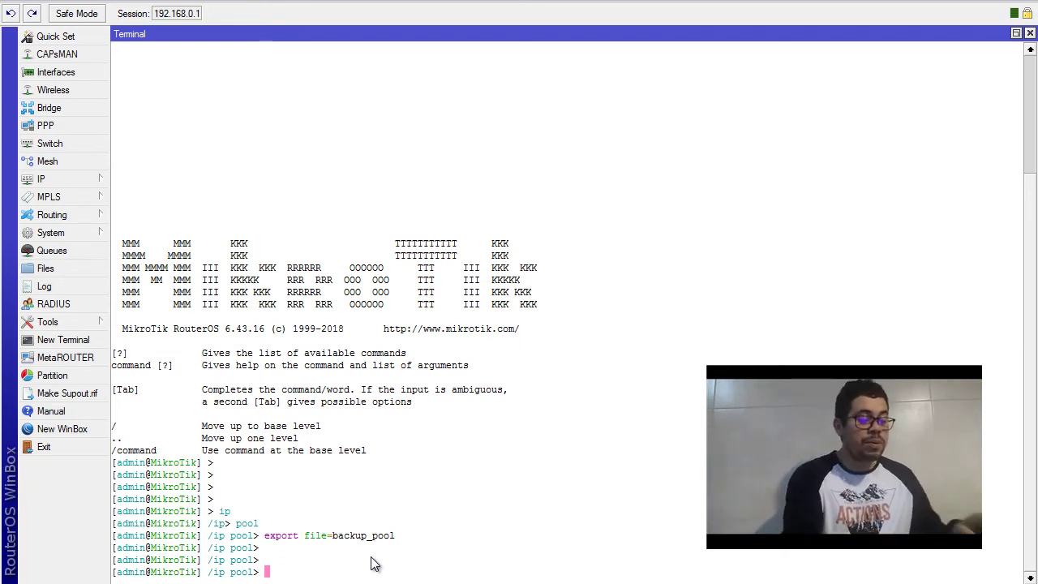
# Return to the root prompt with .. twice and type ppp
pyautogui.write('..')
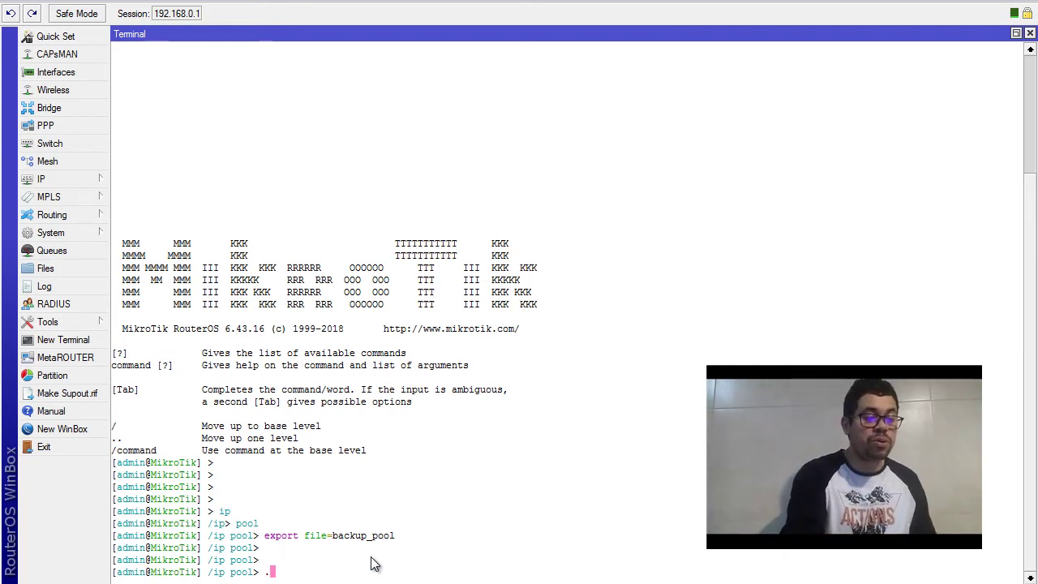
pyautogui.press('Return')
pyautogui.write('..')
pyautogui.press('Return')
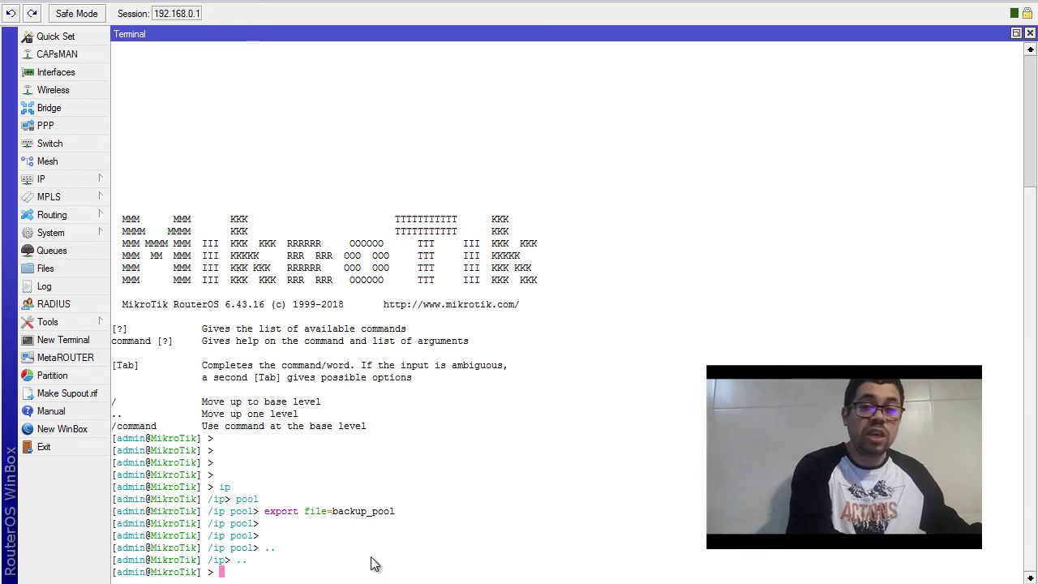
pyautogui.write('ppp')
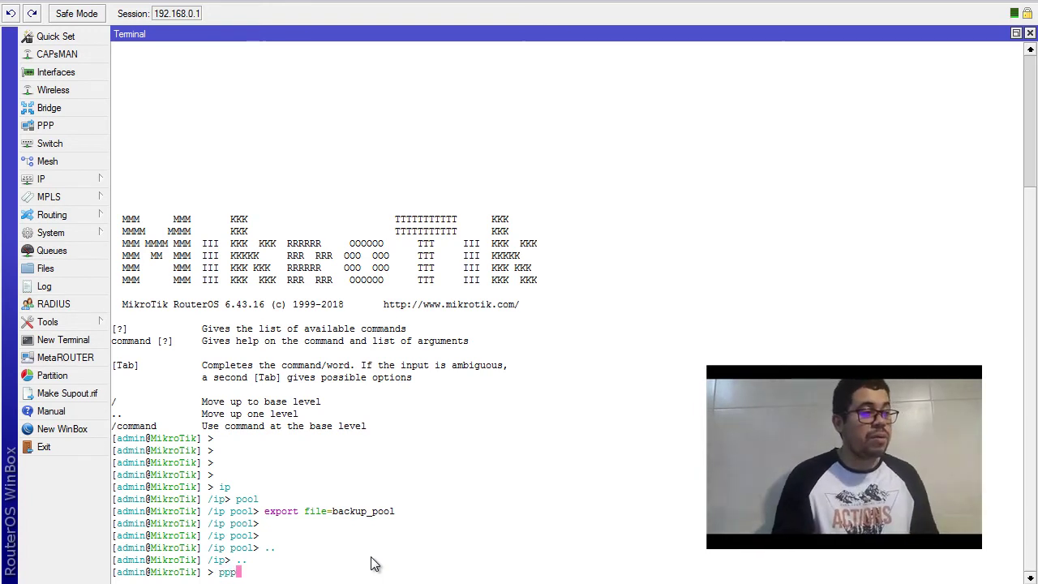
# Check the existing PPP profiles, then enter the /ppp profile command level
pyautogui.click(47, 126)
pyautogui.click(284, 91)
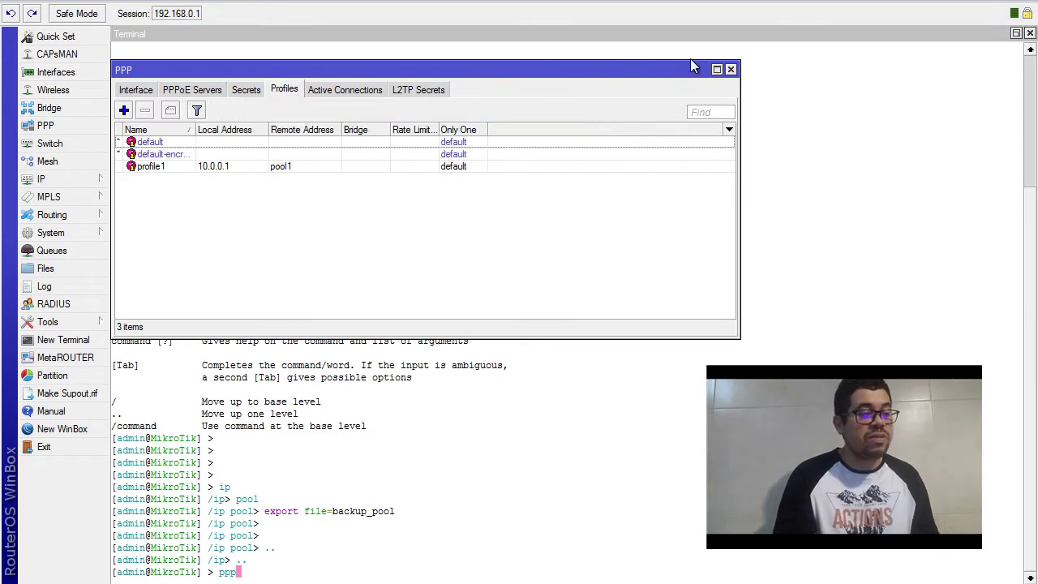
pyautogui.click(731, 69)
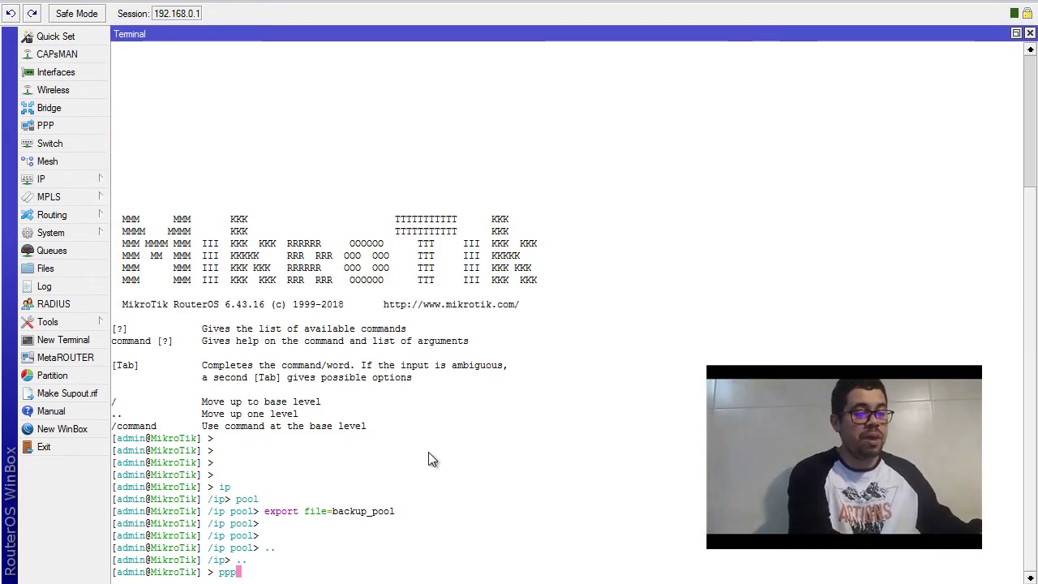
pyautogui.press('Return')
pyautogui.write('ip')
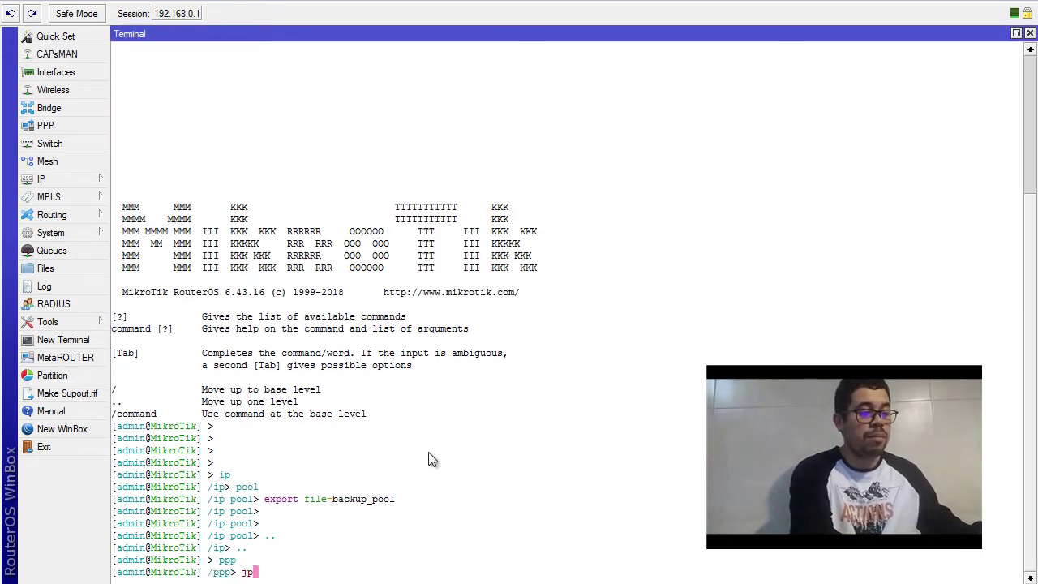
pyautogui.press('BackSpace')
pyautogui.press('BackSpace')
pyautogui.write('profile')
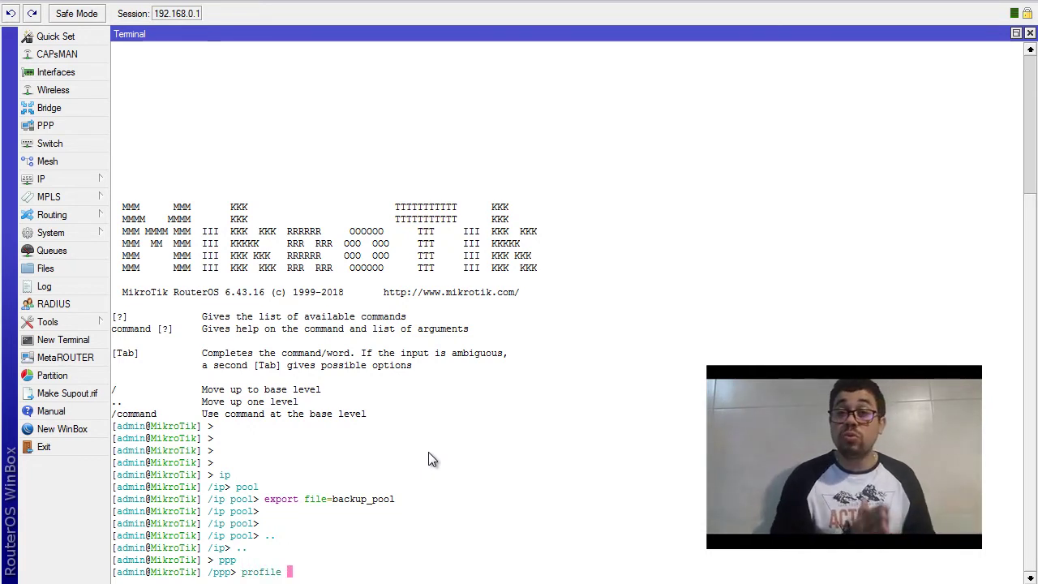
pyautogui.press('Return')
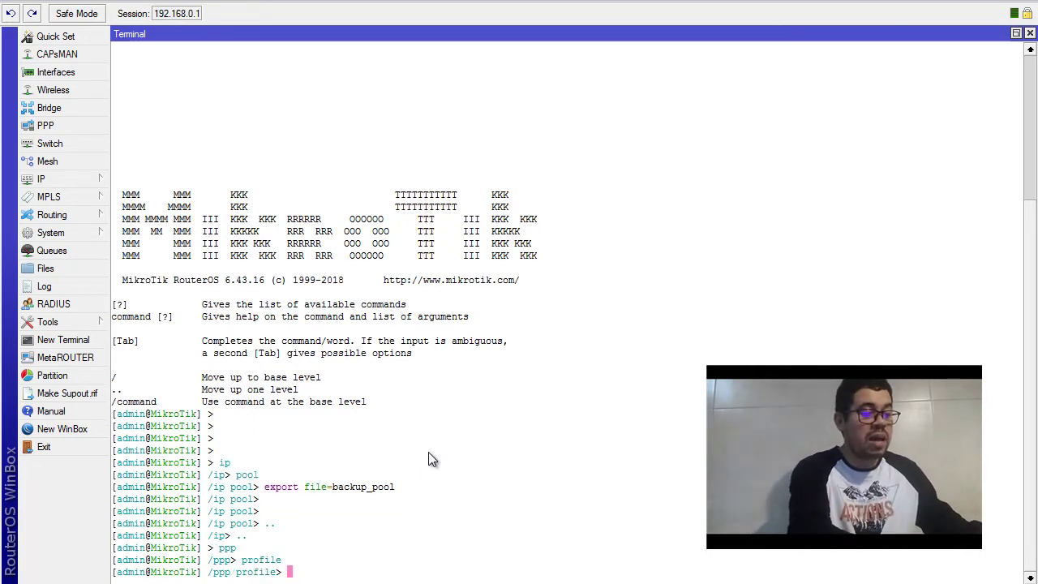
# Run export file=backup_profile to save the PPP profiles
pyautogui.write('exp')
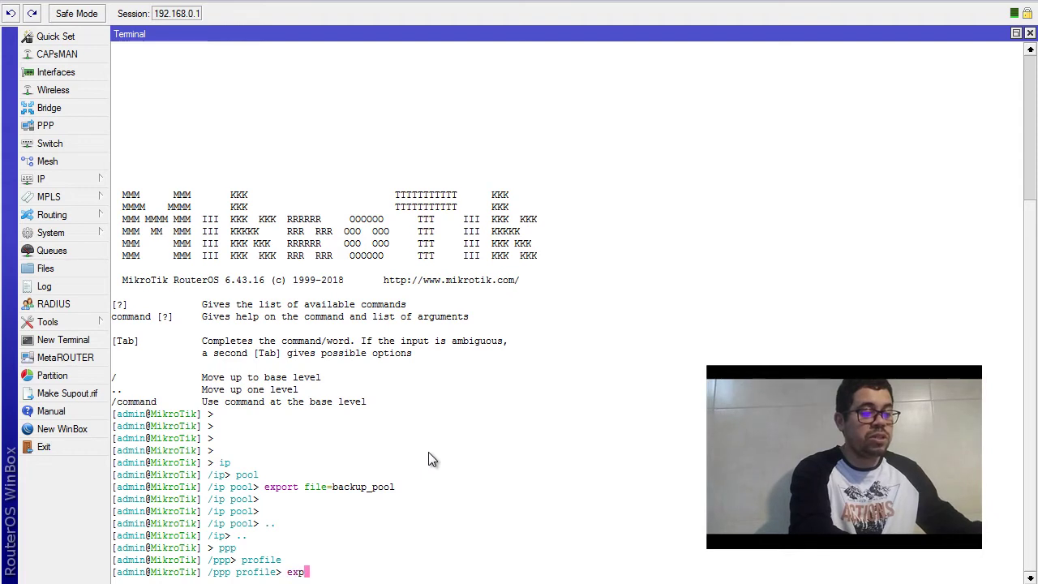
pyautogui.write('ort file')
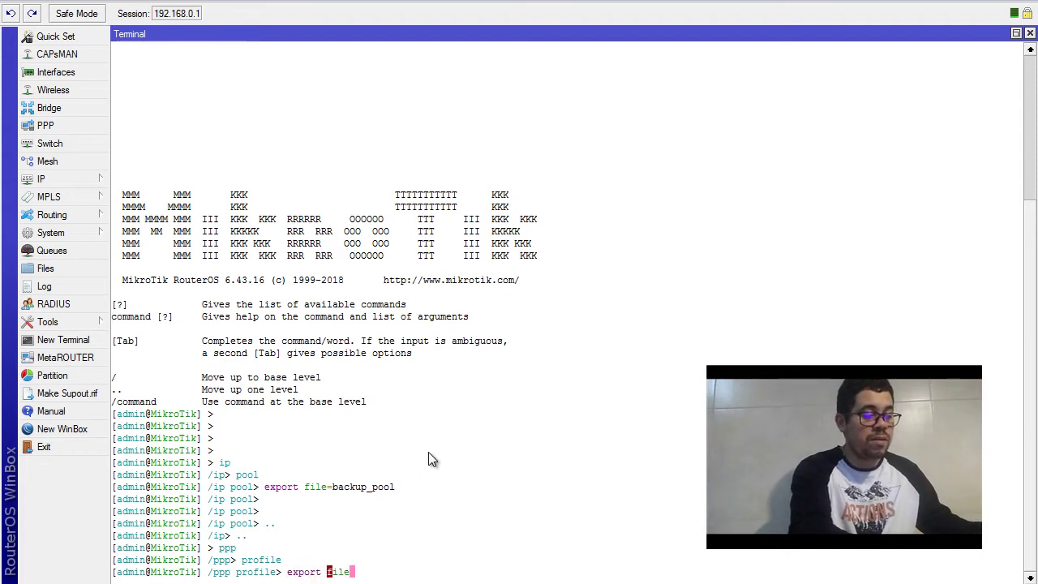
pyautogui.write('=bal')
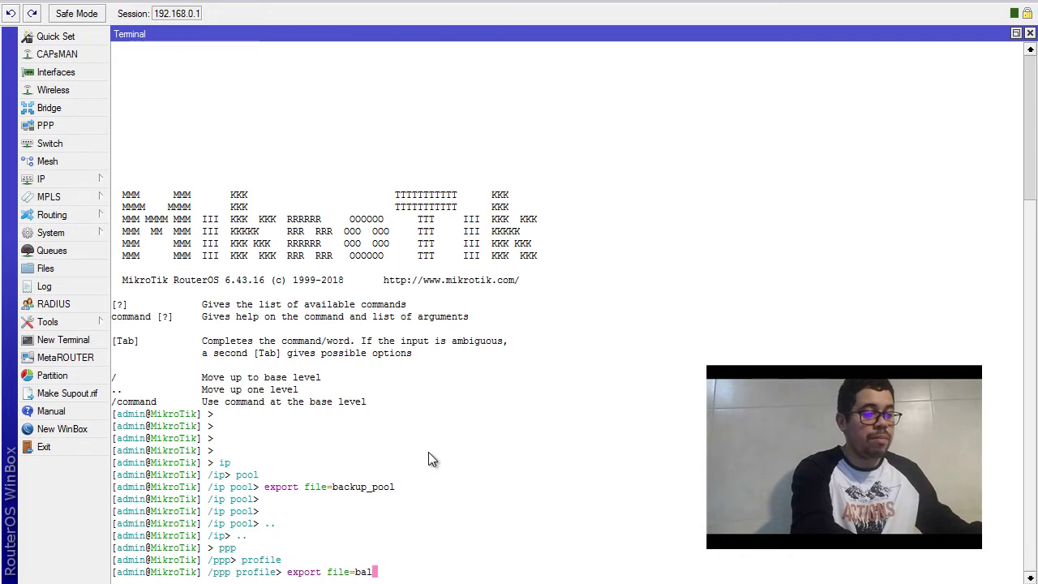
pyautogui.press('BackSpace')
pyautogui.write('ckup')
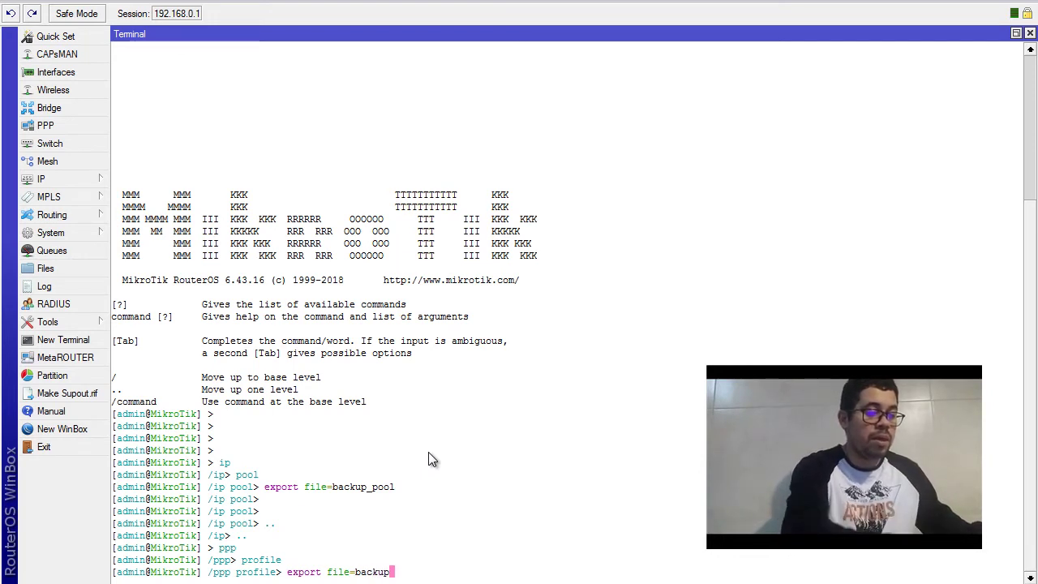
pyautogui.write('_')
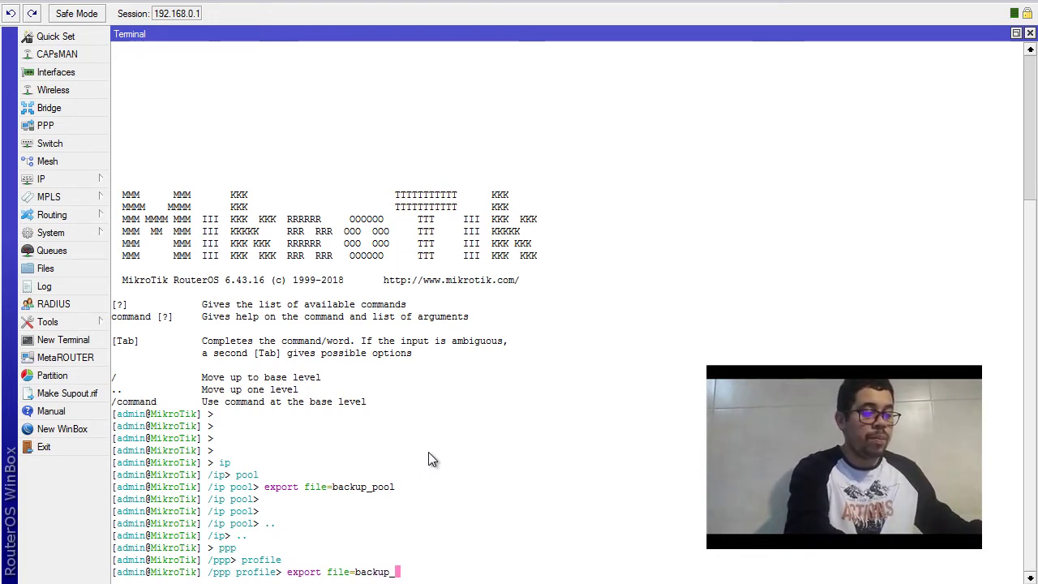
pyautogui.write('prifeli')
pyautogui.press('BackSpace')
pyautogui.press('BackSpace')
pyautogui.press('BackSpace')
pyautogui.press('BackSpace')
pyautogui.press('BackSpace')
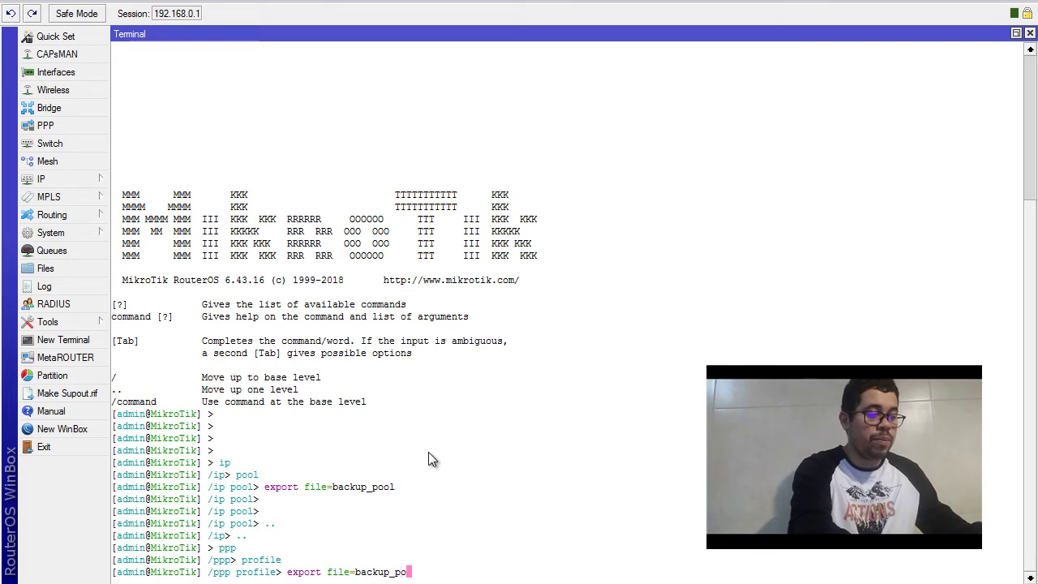
pyautogui.write('ofile')
pyautogui.press('Return')
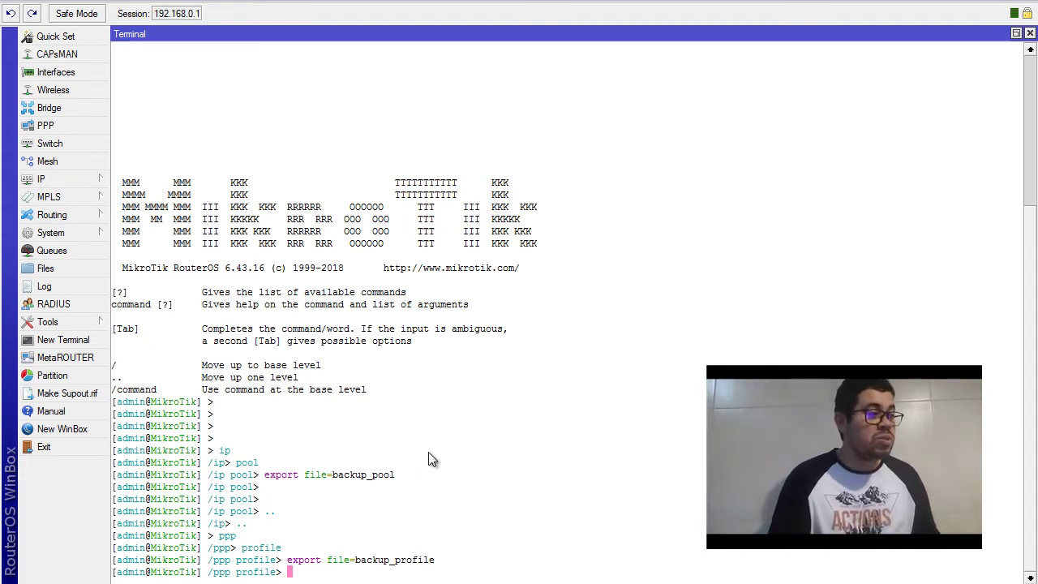
# Glance at the PPP secrets list, then move the terminal to the /ppp secret level
pyautogui.click(90, 132)
pyautogui.click(243, 88)
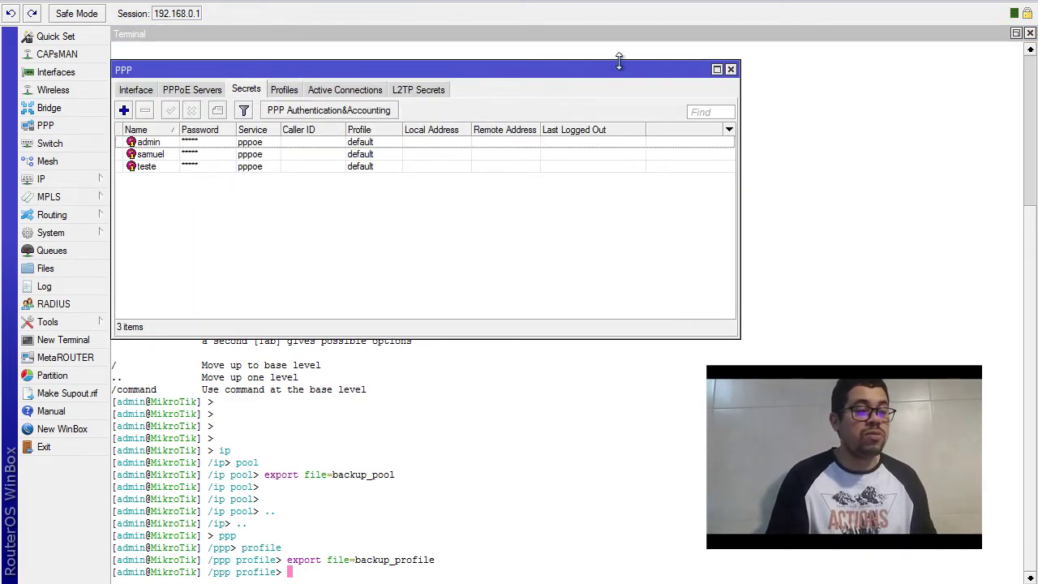
pyautogui.click(731, 69)
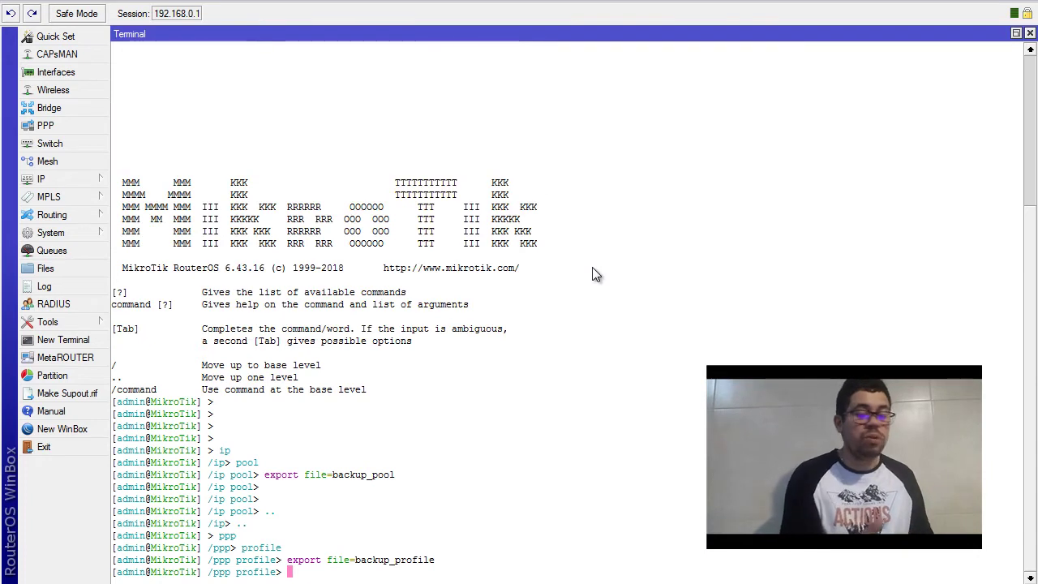
pyautogui.write('..')
pyautogui.press('Return')
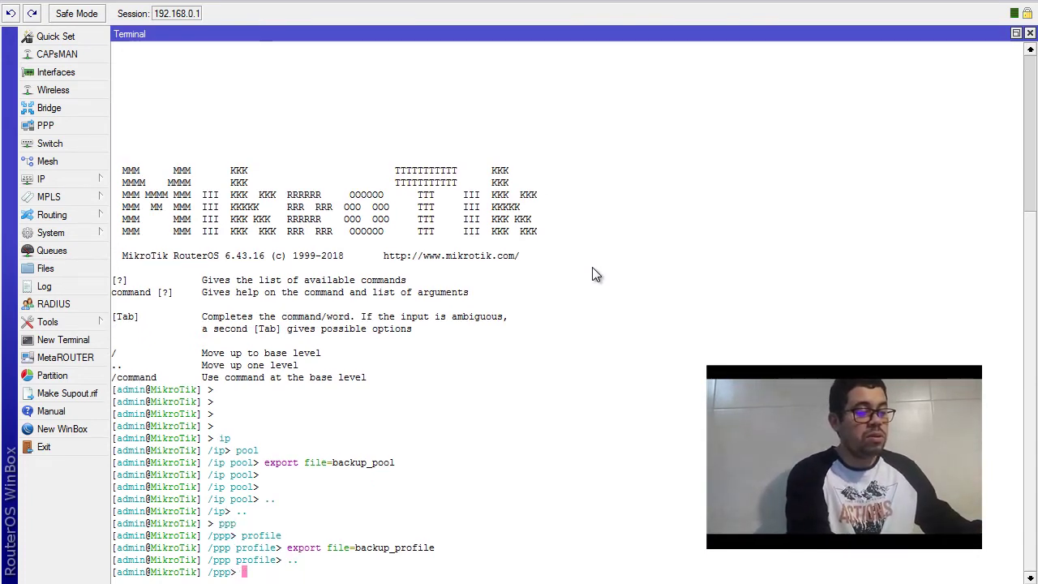
pyautogui.write('secret')
pyautogui.press('Return')
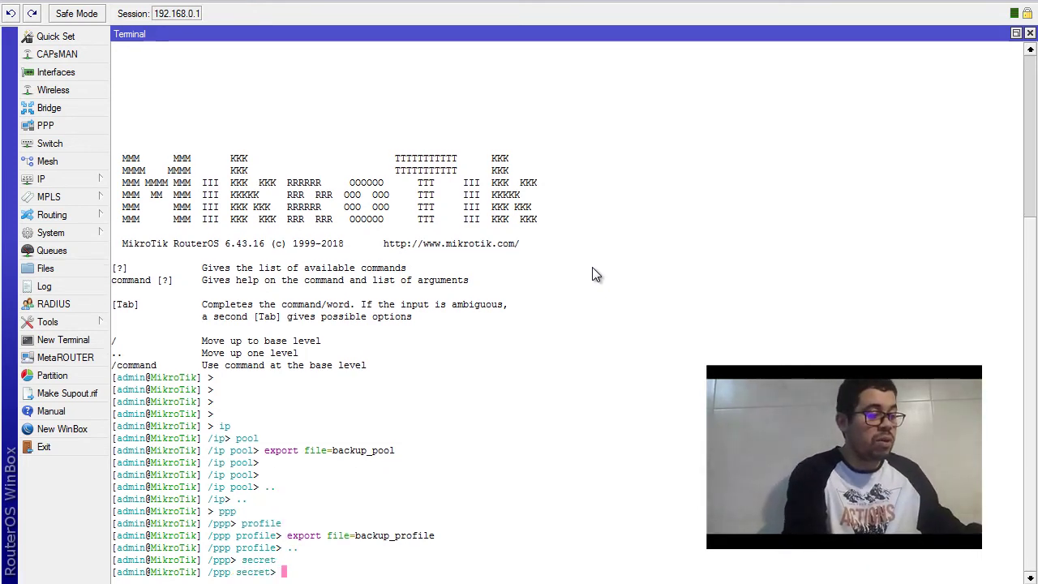
# Run 'export file=backup_secret' at /ppp secret
pyautogui.write('expor')
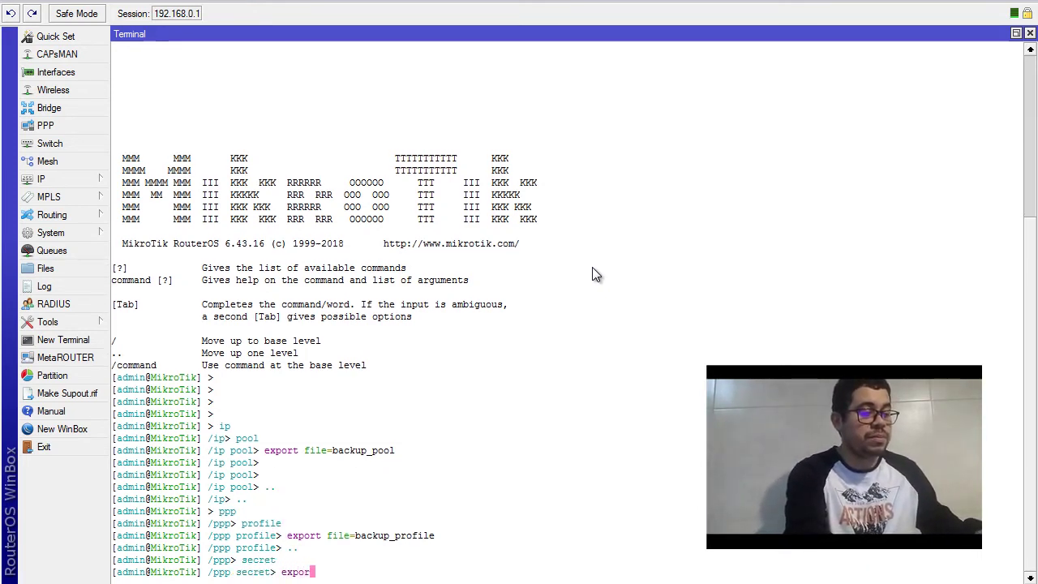
pyautogui.write('t f')
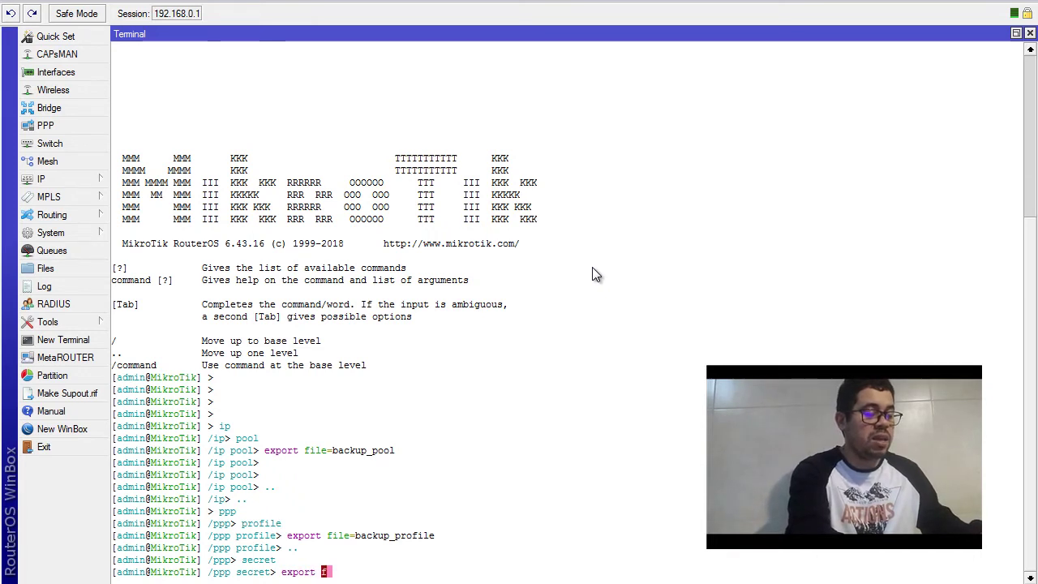
pyautogui.press('Tab')
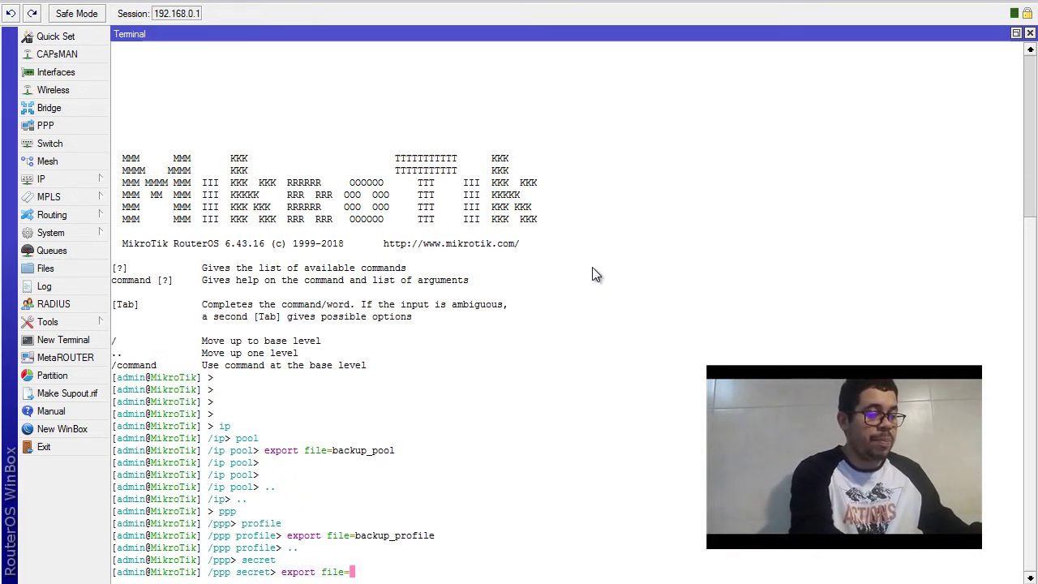
pyautogui.write('backup')
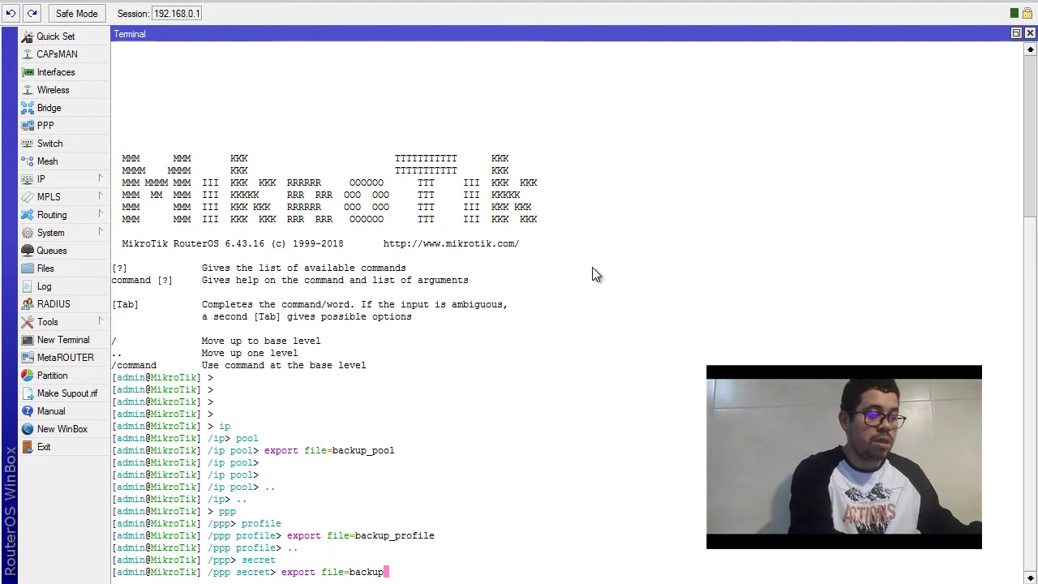
pyautogui.write('_')
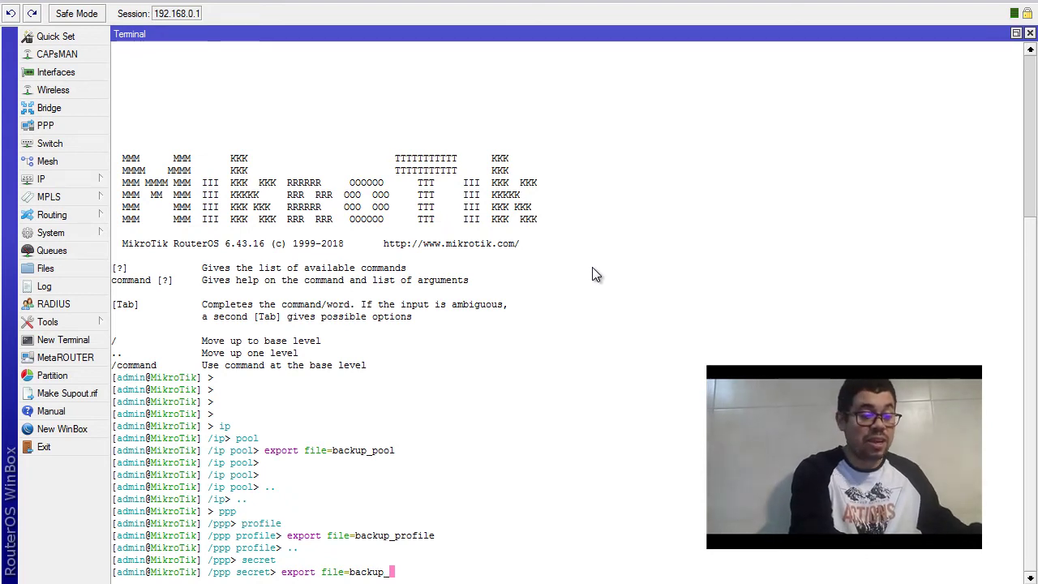
pyautogui.write('secret')
pyautogui.press('Return')
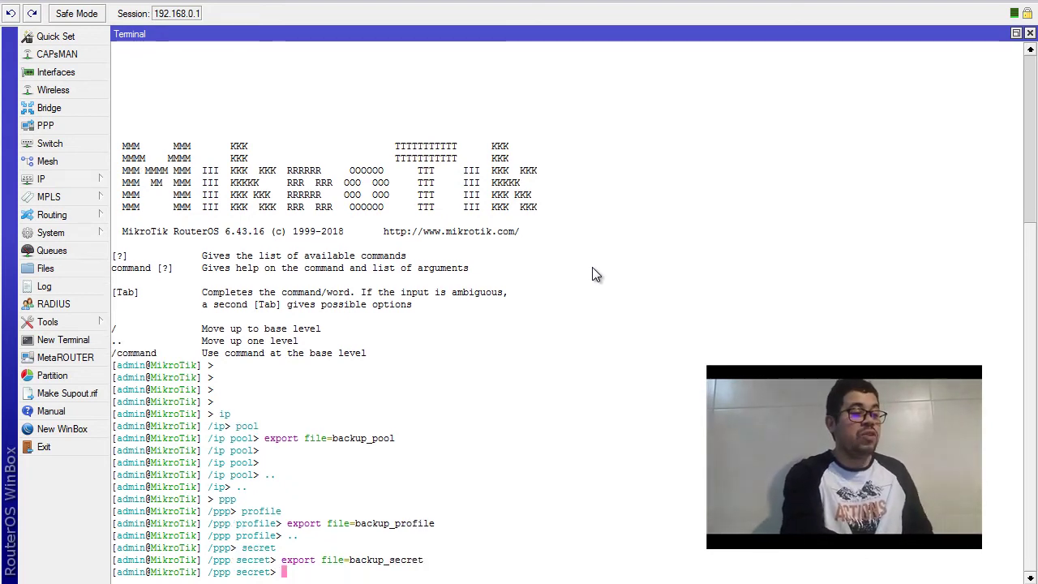
pyautogui.press('Return')
pyautogui.press('Return')
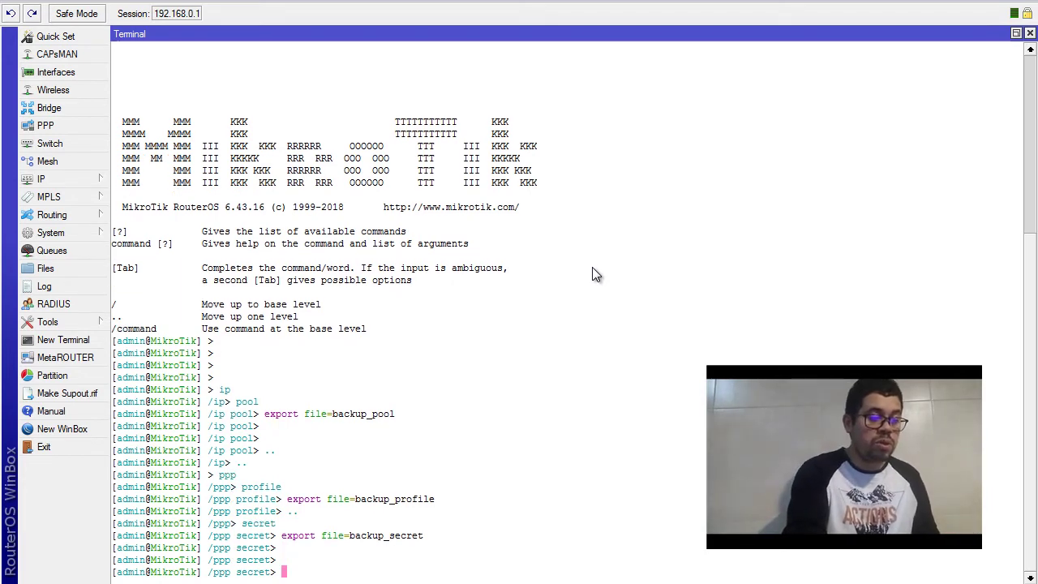
# Climb the terminal back to the root prompt with '..' twice
pyautogui.write('..')
pyautogui.press('Return')
pyautogui.write('..')
pyautogui.press('Return')
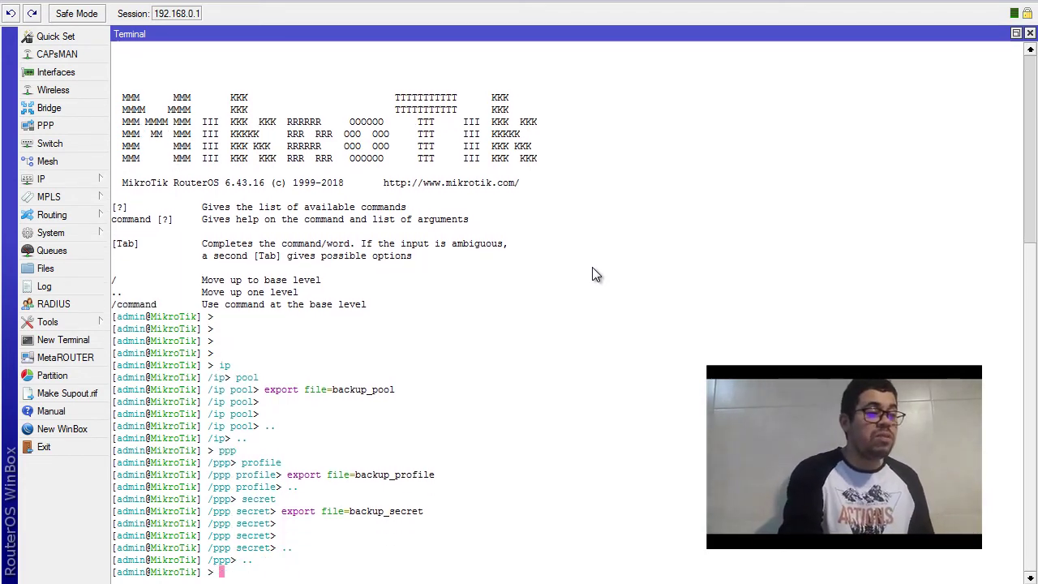
pyautogui.press('Return')
pyautogui.press('Return')
pyautogui.press('Return')
pyautogui.press('Return')
pyautogui.press('Return')
pyautogui.press('Return')
pyautogui.press('Return')
pyautogui.press('Return')
pyautogui.press('Return')
pyautogui.press('Return')
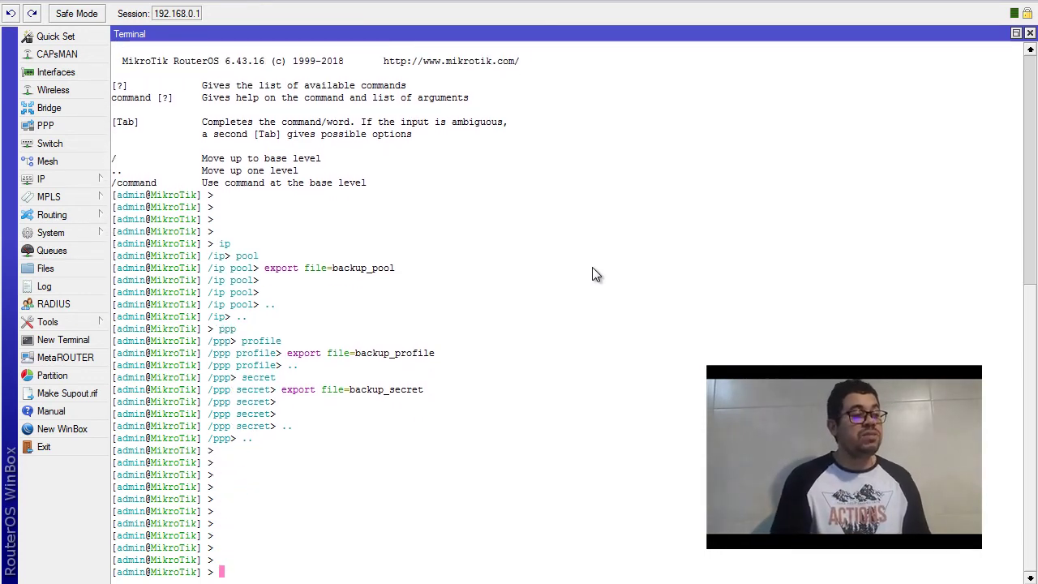
# Review backup_pool.rsc, backup_profile.rsc and backup_secret.rsc in the File List, then close the Terminal
pyautogui.click(69, 270)
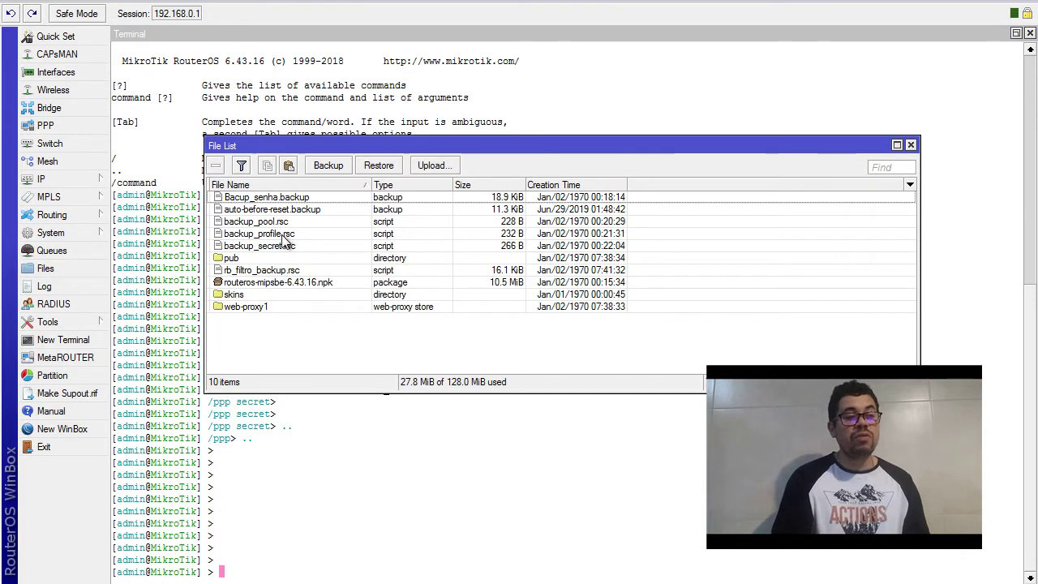
pyautogui.click(273, 223)
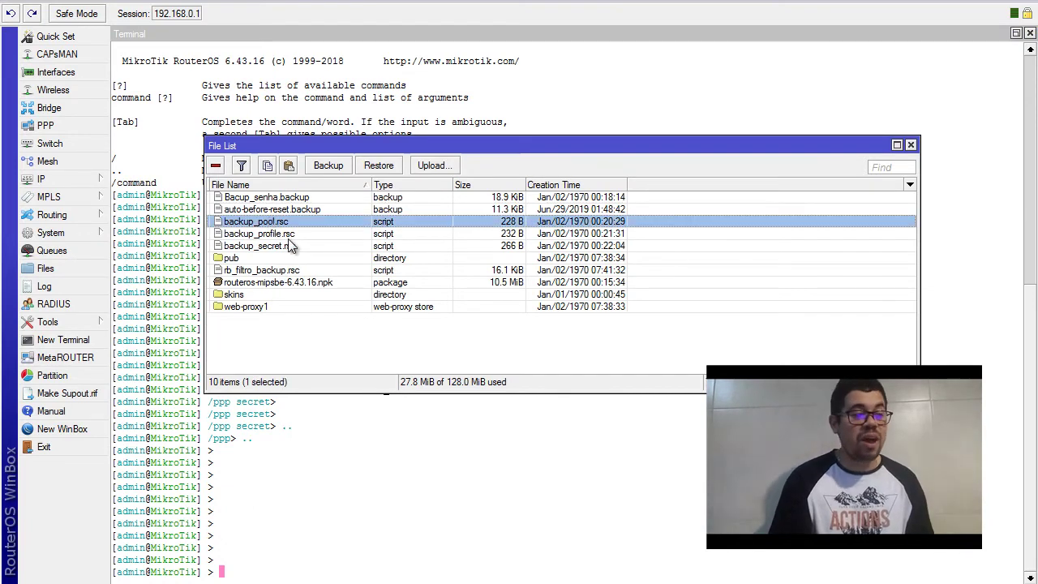
pyautogui.press('Down')
pyautogui.click(290, 246)
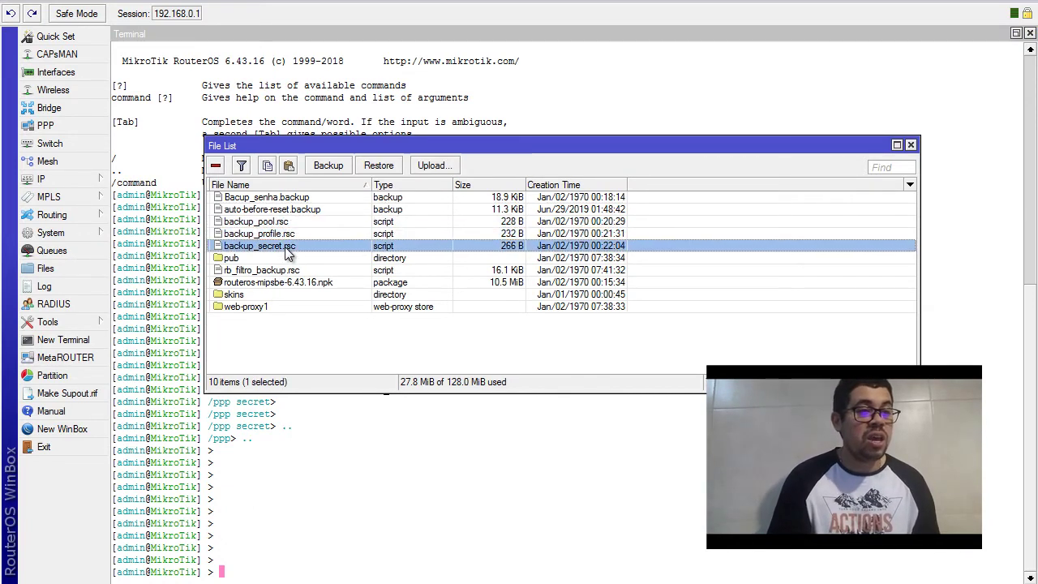
pyautogui.click(1030, 33)
# Look at the IP route list briefly and return to the IP submenu
pyautogui.click(87, 182)
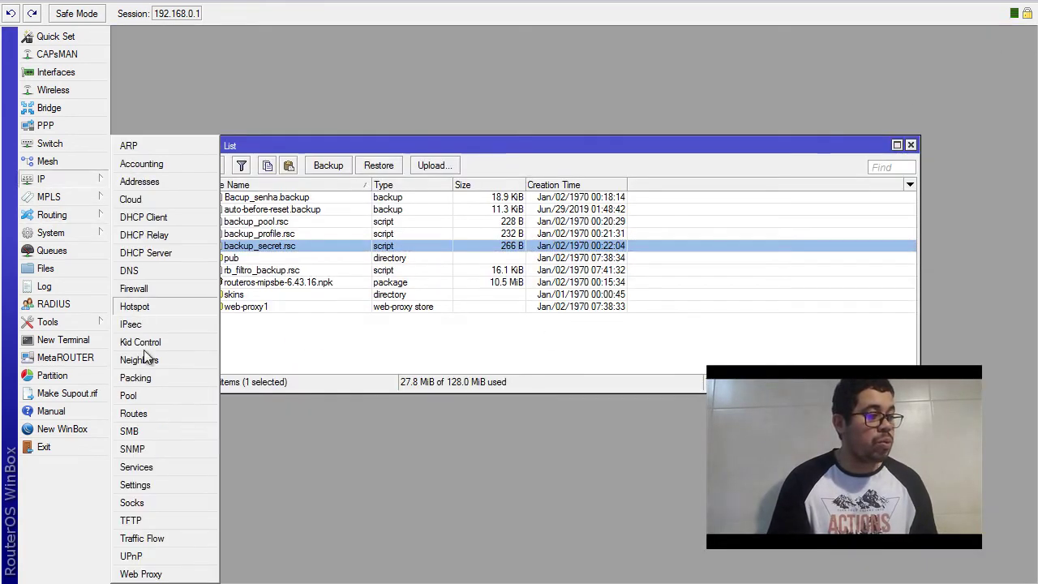
pyautogui.click(153, 407)
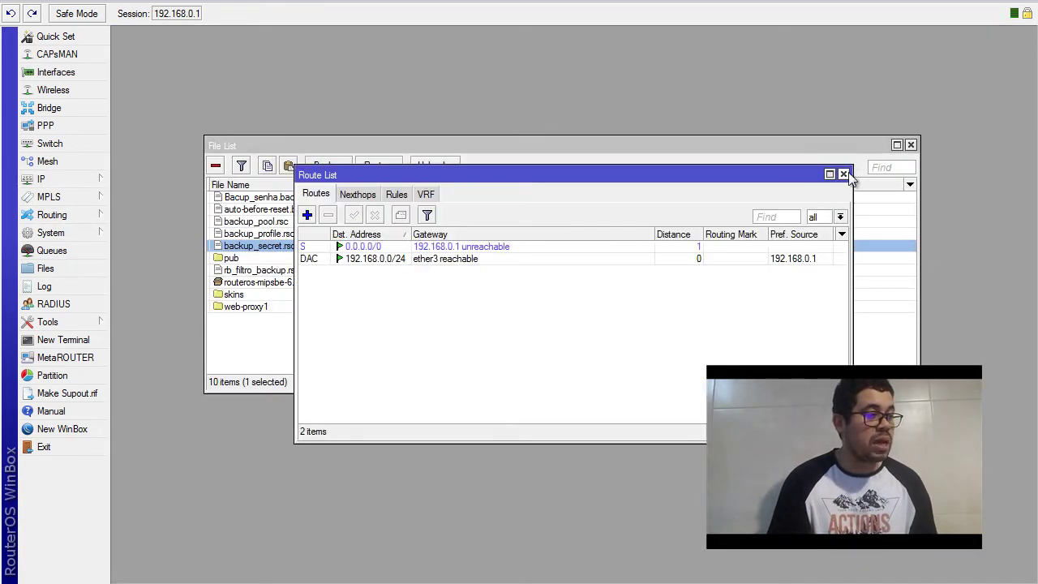
pyautogui.click(844, 173)
pyautogui.click(85, 180)
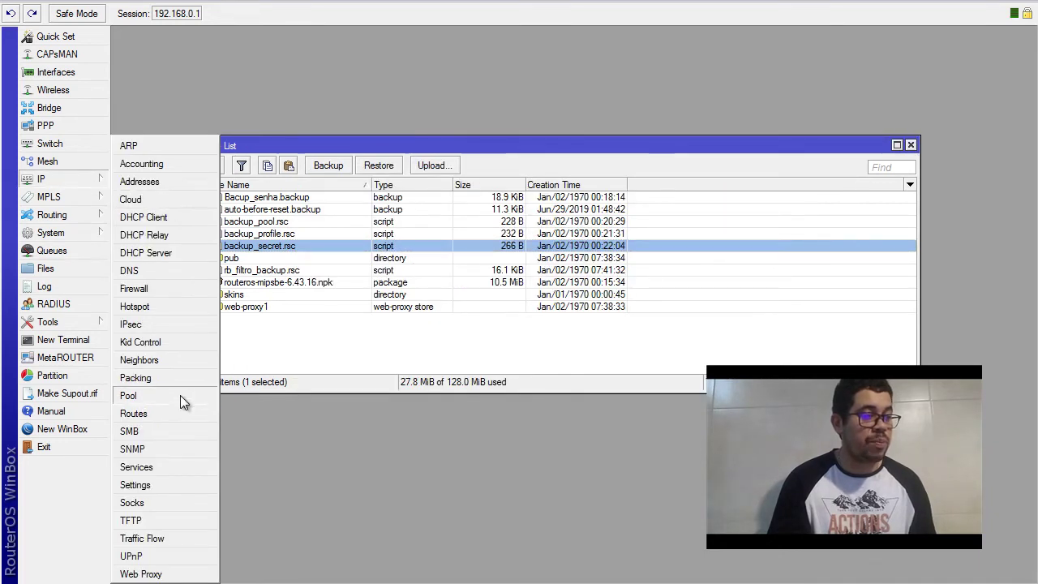
# Remove pool1 from IP Pool and profile1 from PPP Profiles
pyautogui.click(180, 395)
pyautogui.click(484, 259)
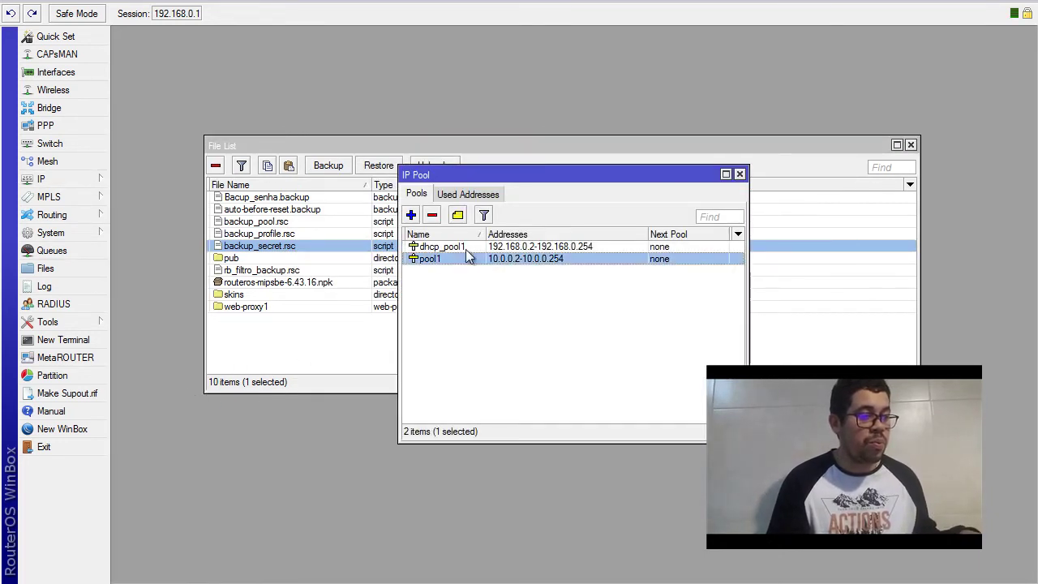
pyautogui.click(432, 215)
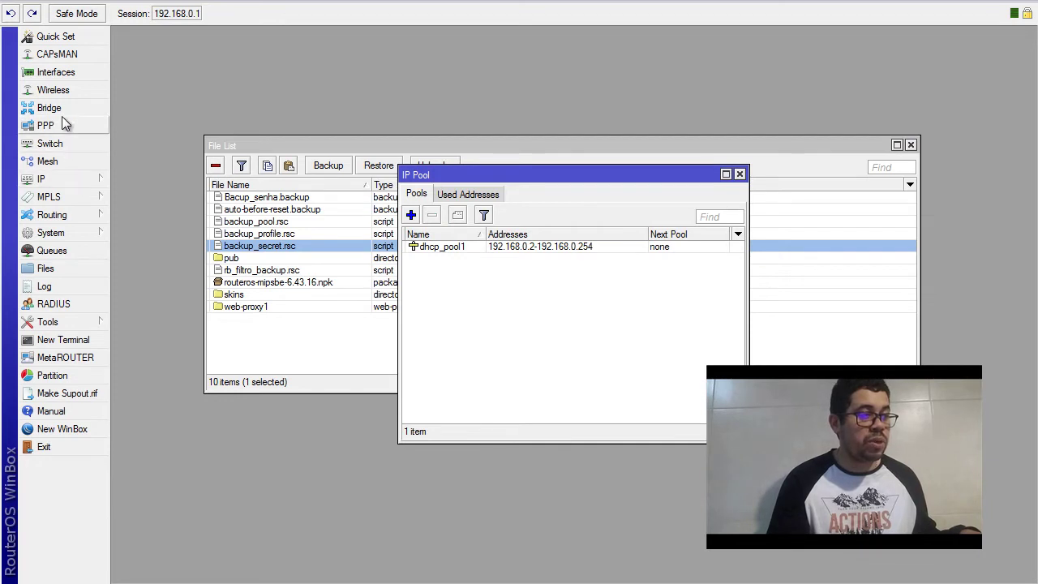
pyautogui.click(65, 126)
pyautogui.click(285, 91)
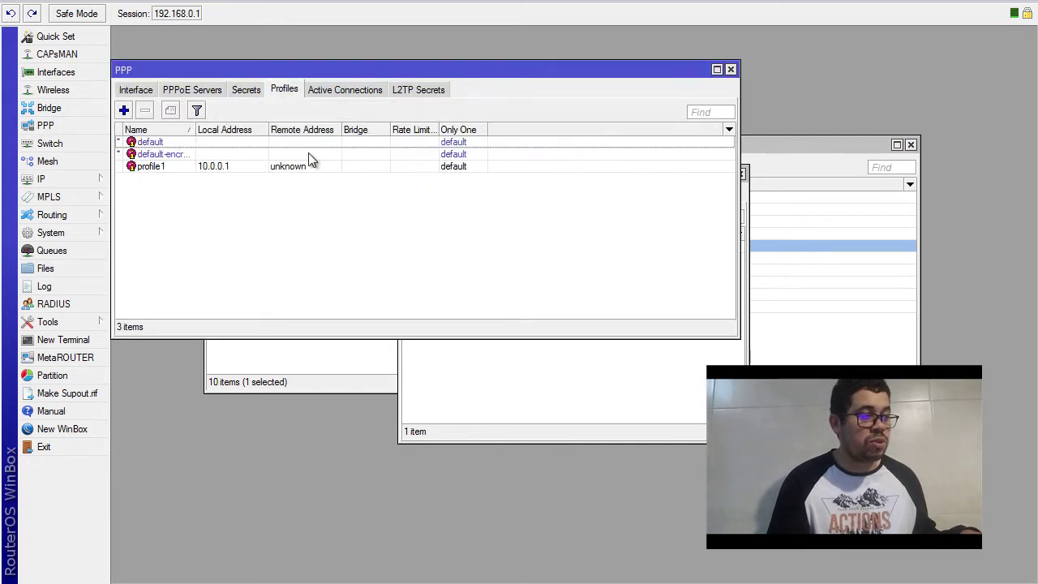
pyautogui.click(249, 165)
pyautogui.click(144, 110)
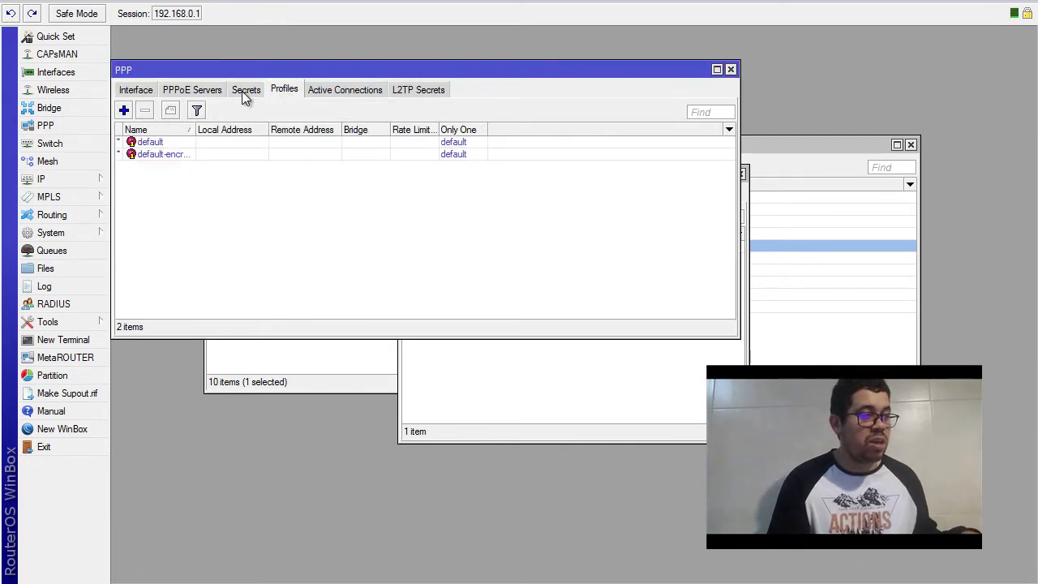
# Select all three PPP secrets and delete them
pyautogui.click(245, 90)
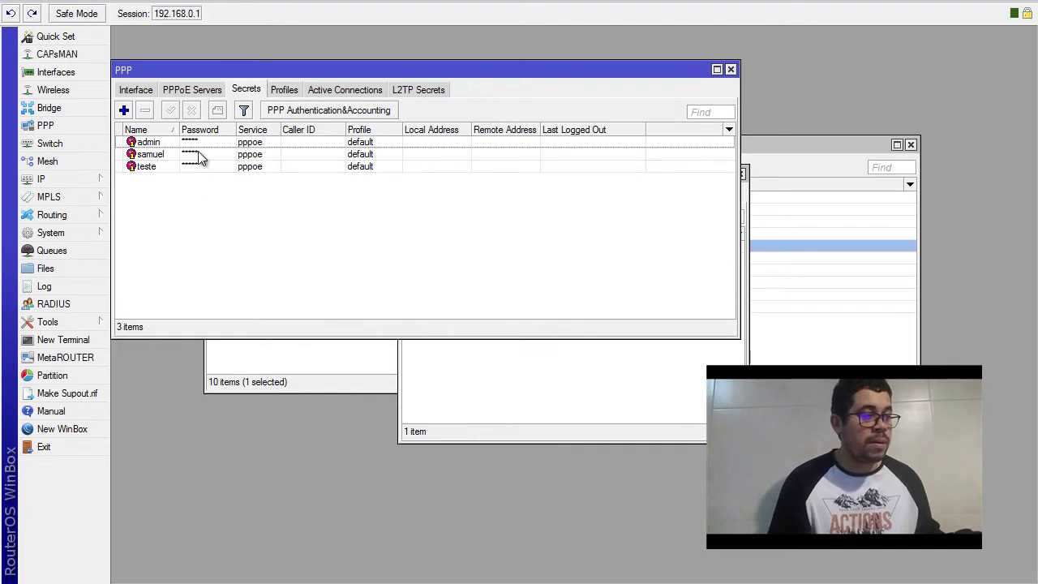
pyautogui.click(198, 156)
pyautogui.keyDown('ctrl'); pyautogui.click(201, 141); pyautogui.keyUp('ctrl')
pyautogui.keyDown('ctrl'); pyautogui.click(202, 166); pyautogui.keyUp('ctrl')
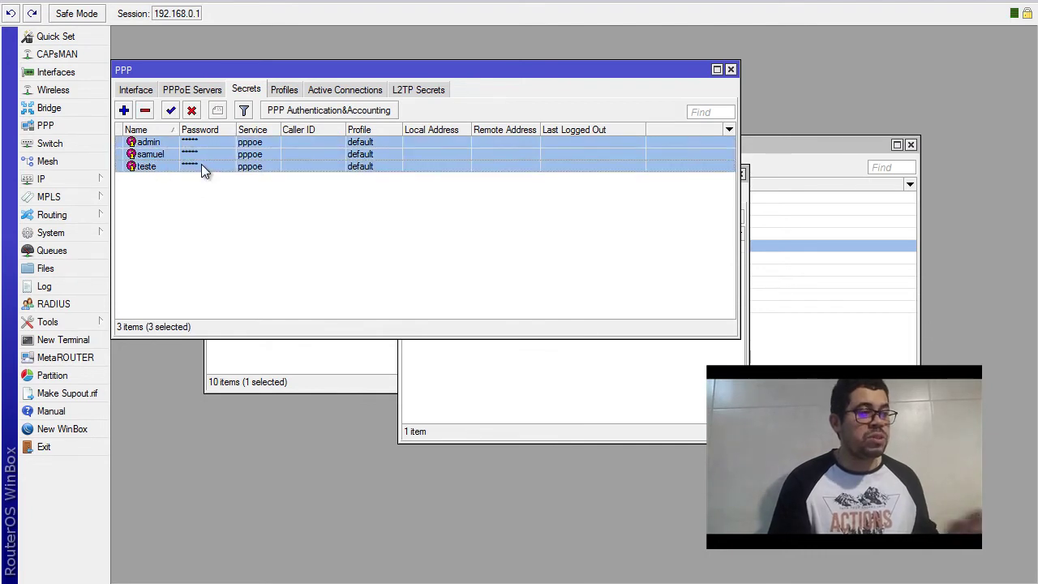
pyautogui.click(145, 111)
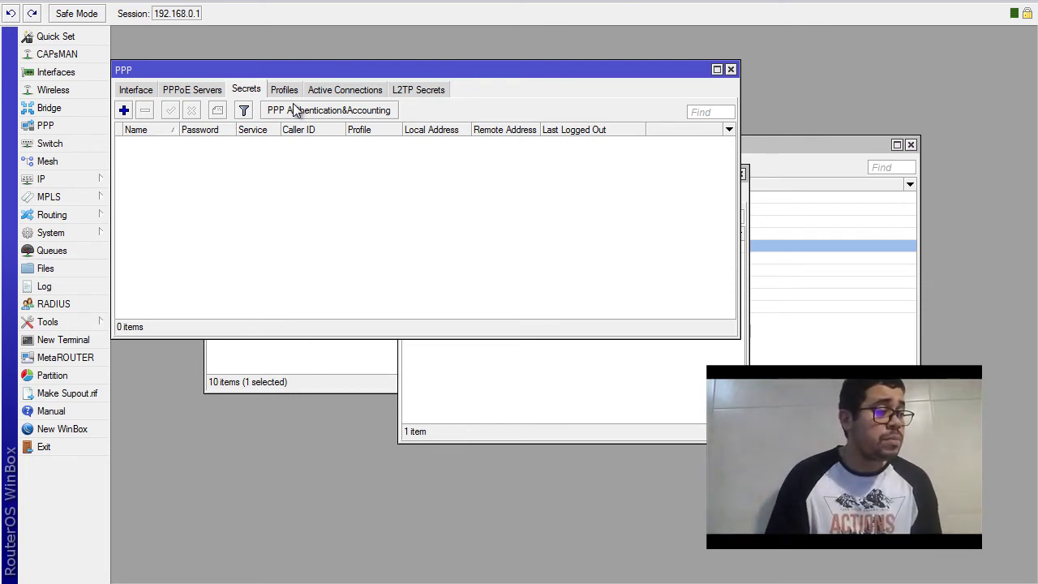
# Download backup_secret.rsc from the router's file list to the desktop
pyautogui.click(60, 257)
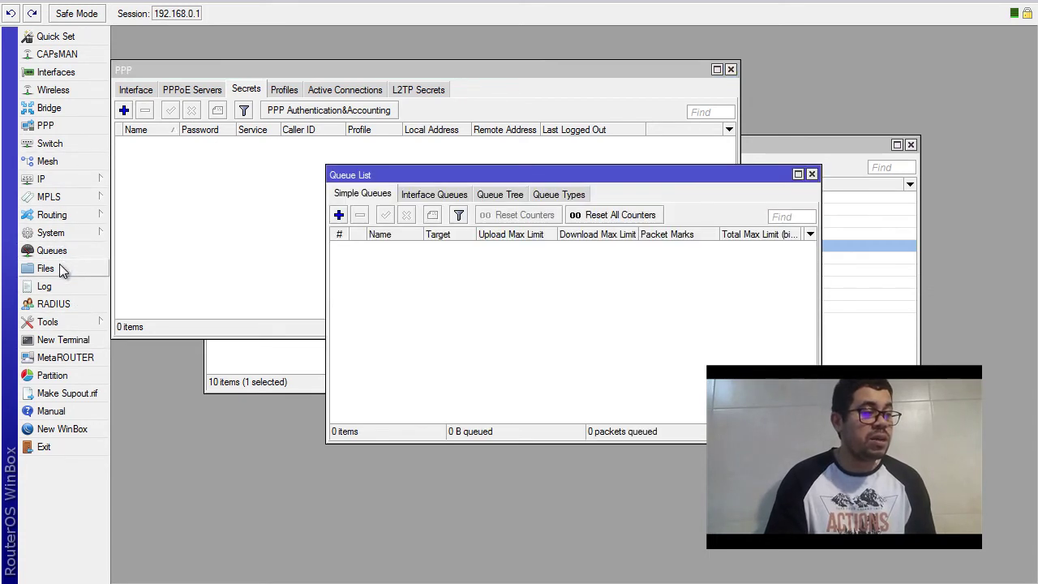
pyautogui.click(62, 269)
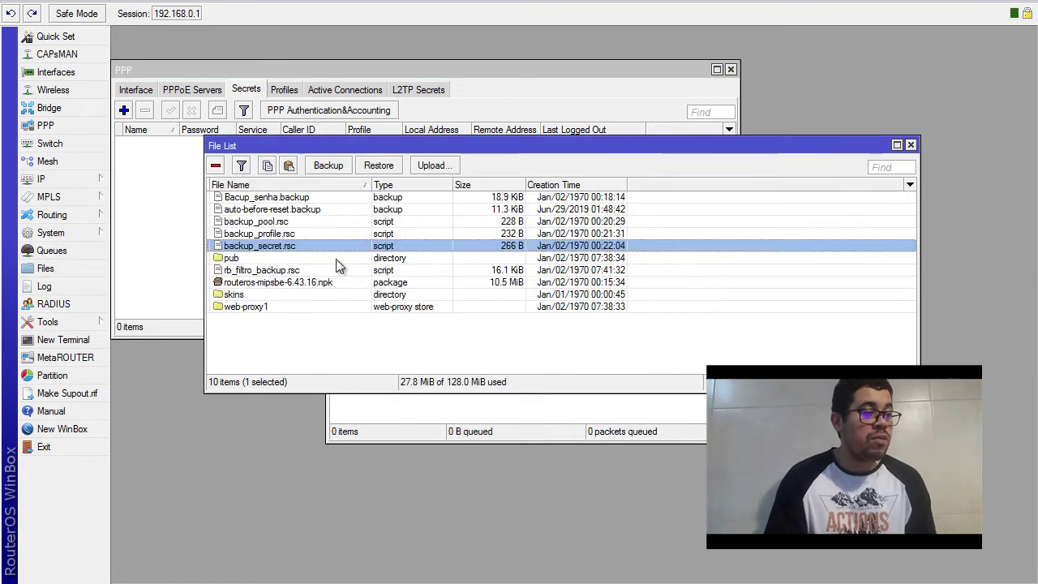
pyautogui.rightClick(283, 247)
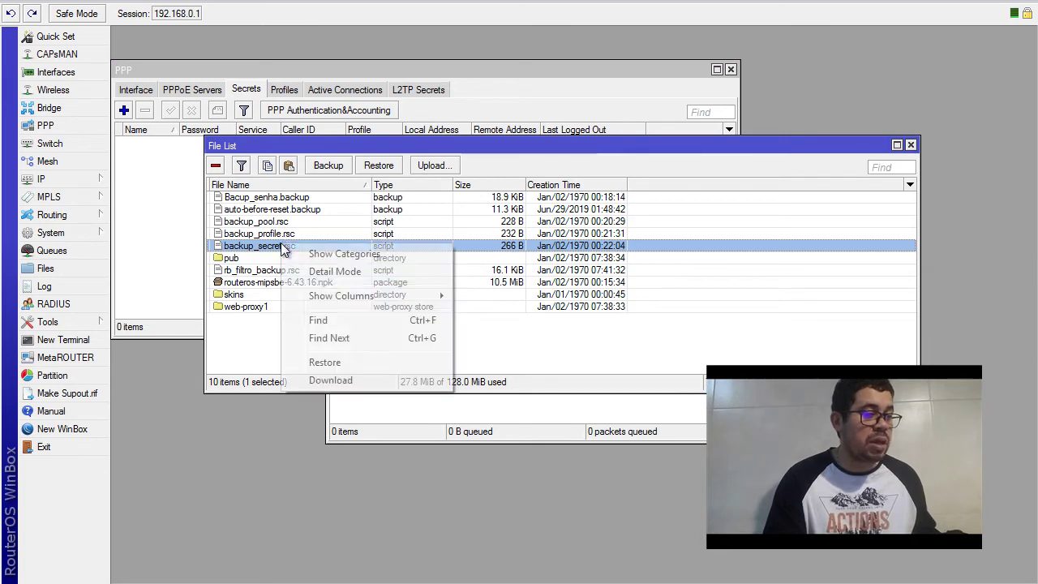
pyautogui.click(351, 384)
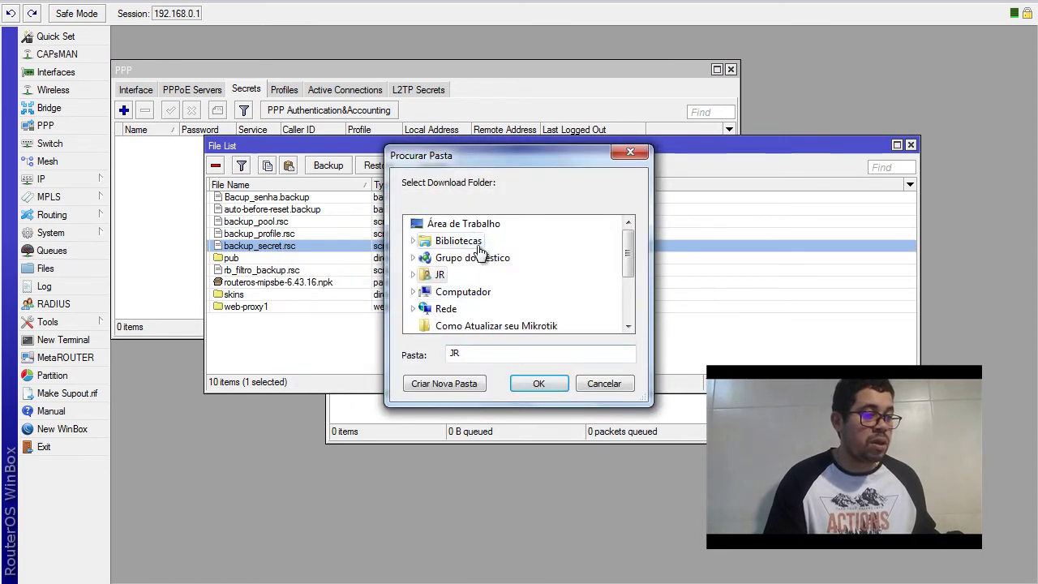
pyautogui.click(464, 224)
pyautogui.click(538, 384)
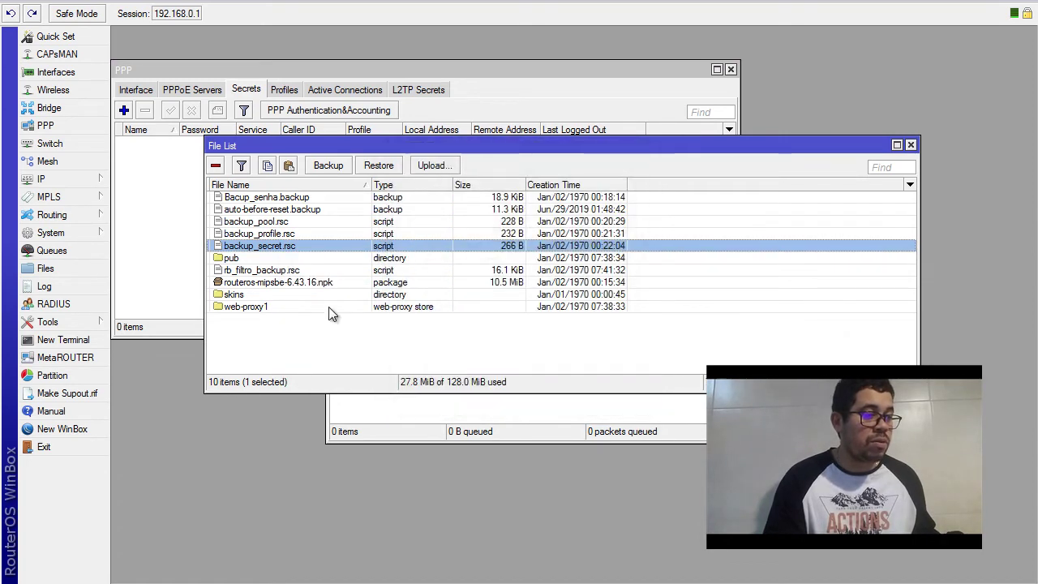
# Download backup_profile.rsc and backup_pool.rsc to the desktop as well
pyautogui.click(276, 233)
pyautogui.rightClick(276, 233)
pyautogui.click(352, 368)
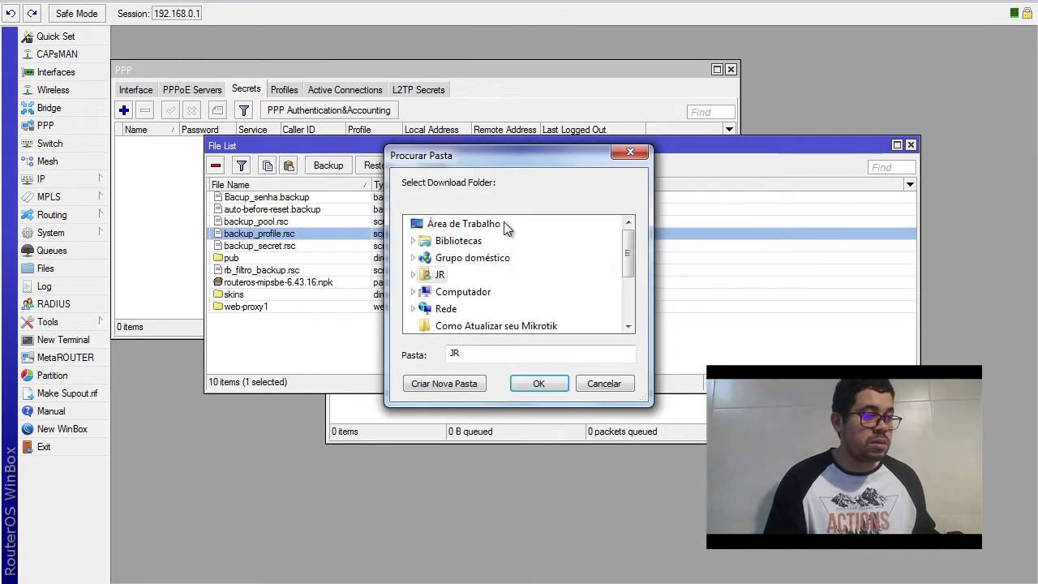
pyautogui.click(540, 385)
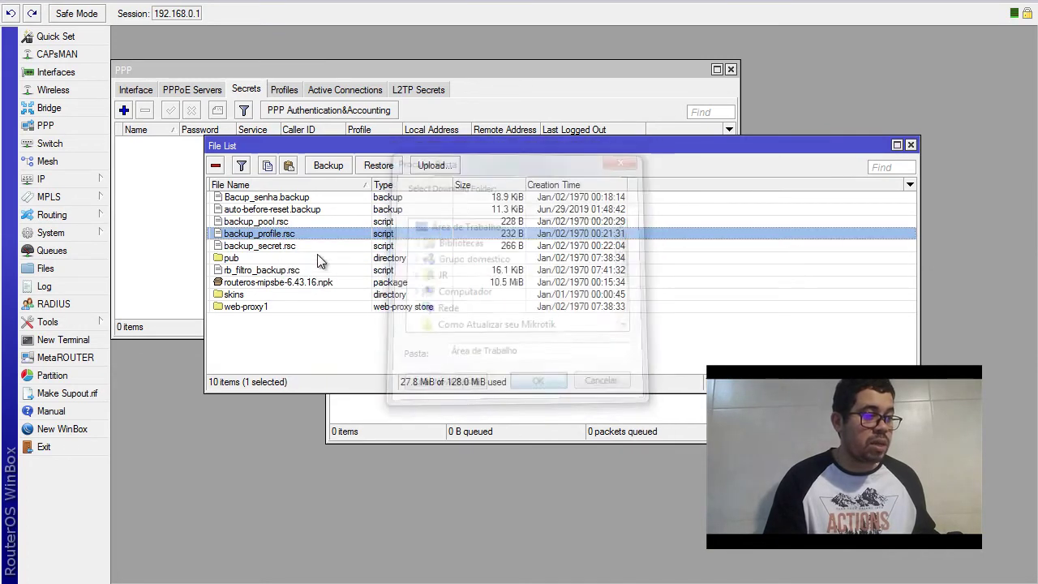
pyautogui.click(260, 221)
pyautogui.rightClick(280, 219)
pyautogui.click(379, 355)
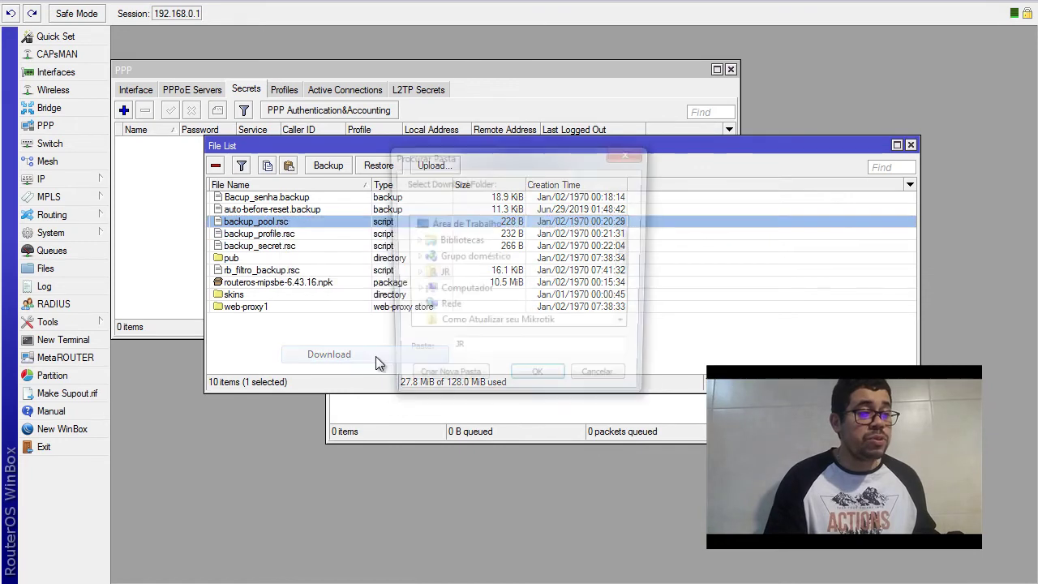
pyautogui.click(478, 226)
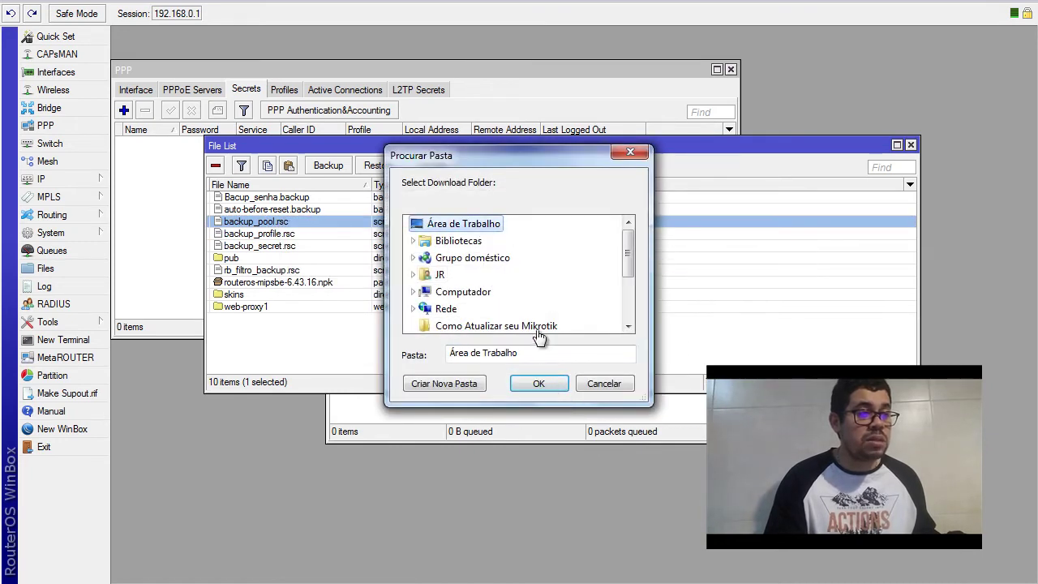
pyautogui.click(542, 383)
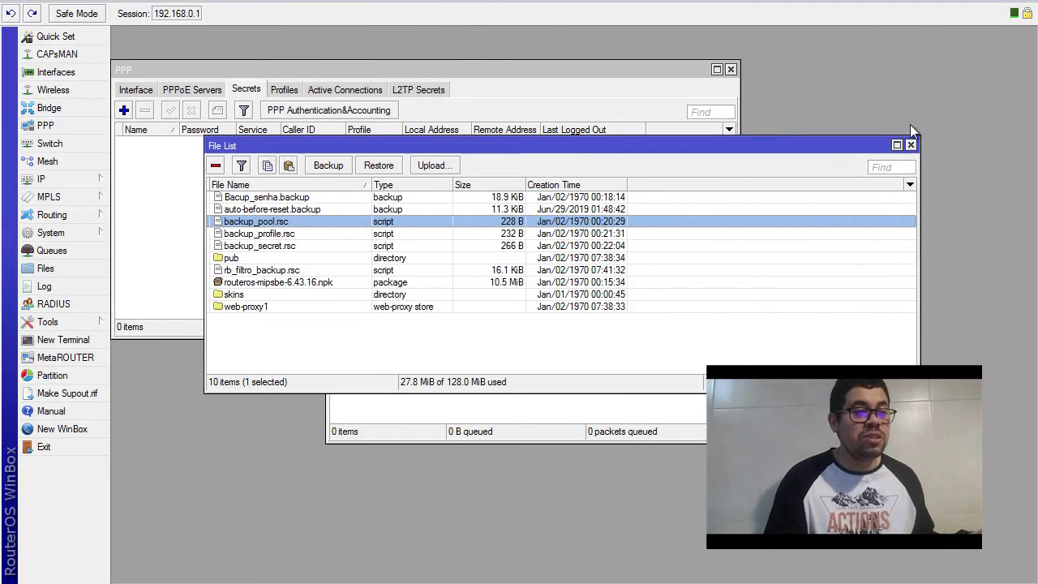
# Close the File List, PPP, Queue List and IP Pool windows and show the desktop
pyautogui.click(911, 144)
pyautogui.click(731, 69)
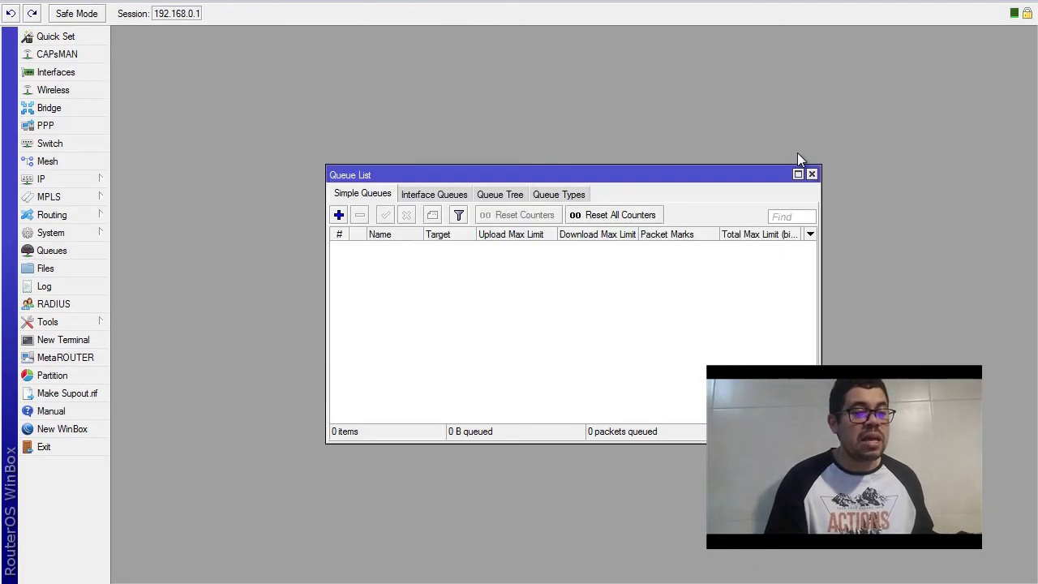
pyautogui.click(811, 174)
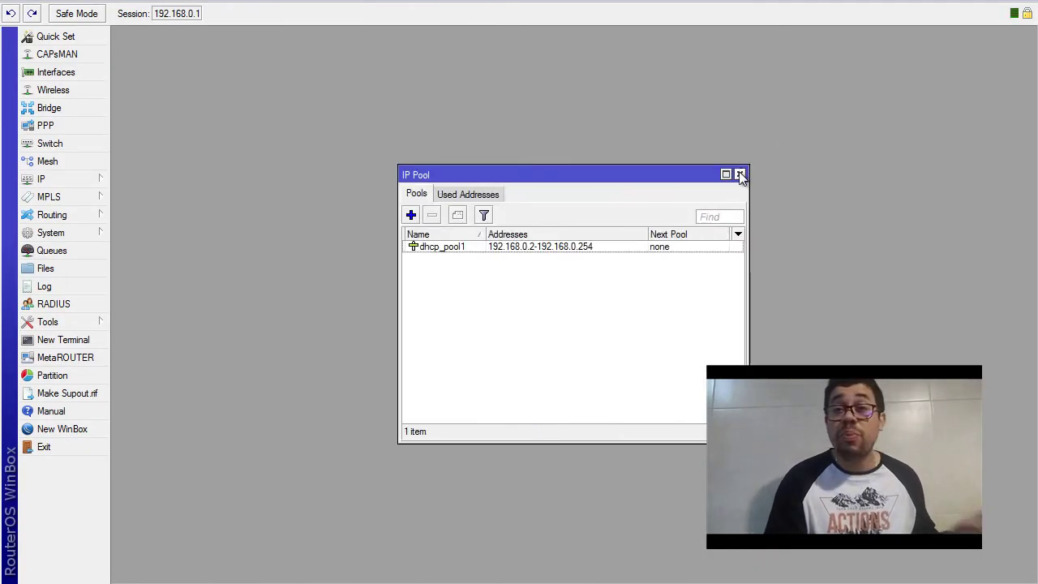
pyautogui.click(740, 174)
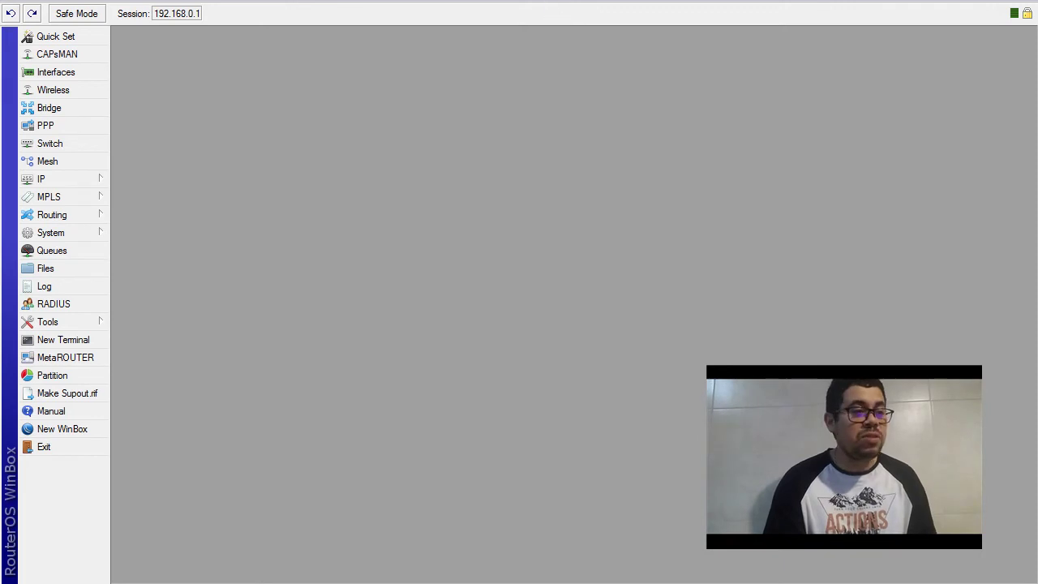
pyautogui.press('super+d')
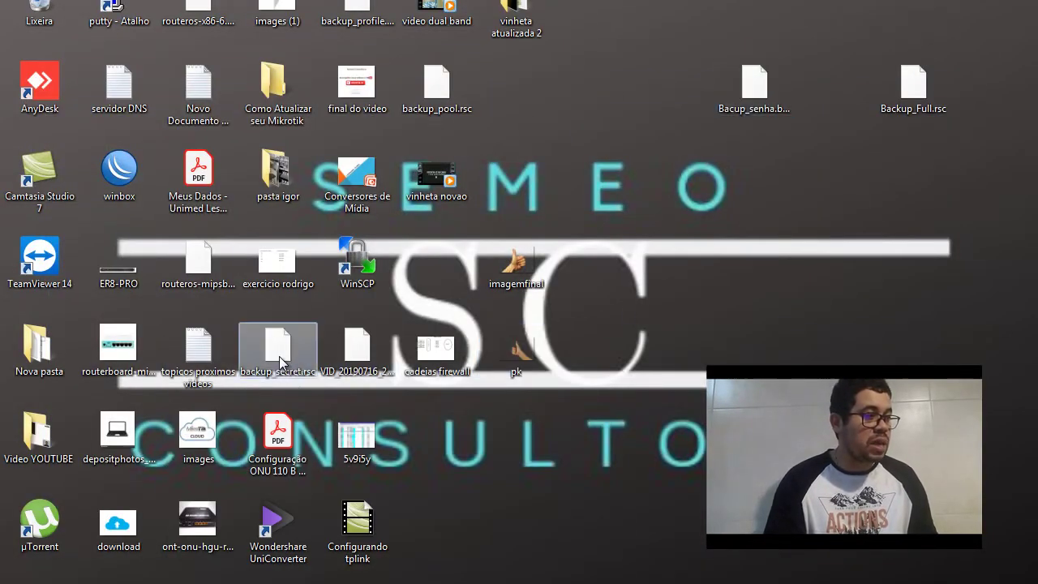
# Move the three backup .rsc icons to the right side of the desktop
pyautogui.moveTo(277, 347); pyautogui.dragTo(888, 203)
pyautogui.moveTo(357, 12); pyautogui.dragTo(832, 260)
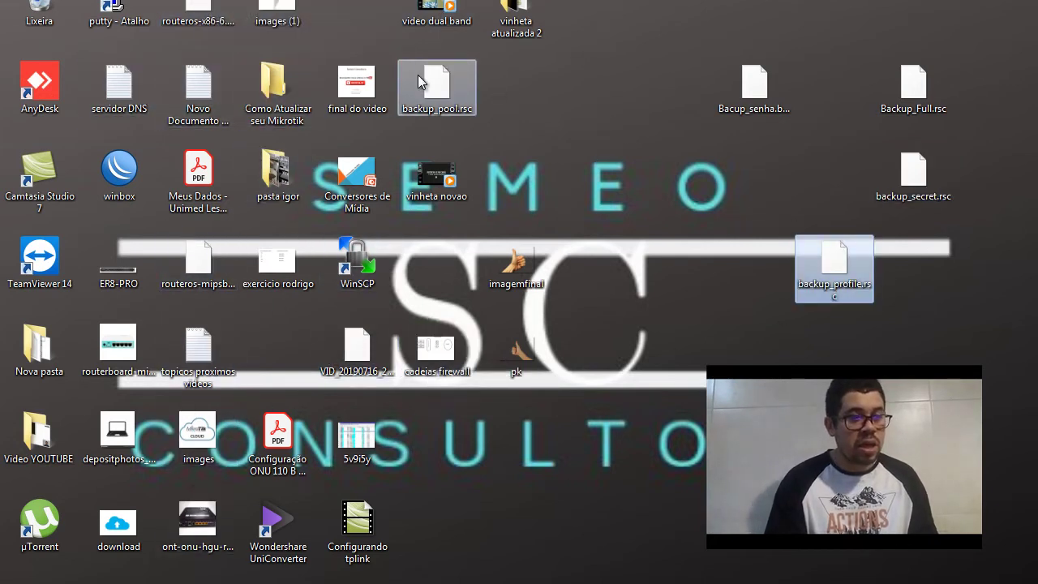
pyautogui.moveTo(438, 88); pyautogui.dragTo(844, 340)
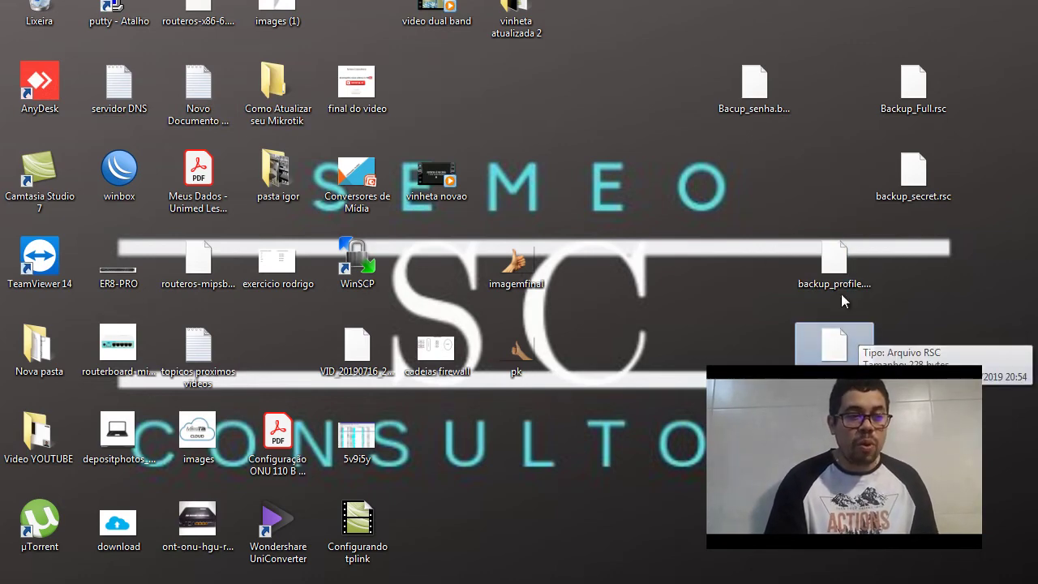
# Open backup_pool.rsc with Notepad and select its /ip pool commands
pyautogui.doubleClick(836, 345)
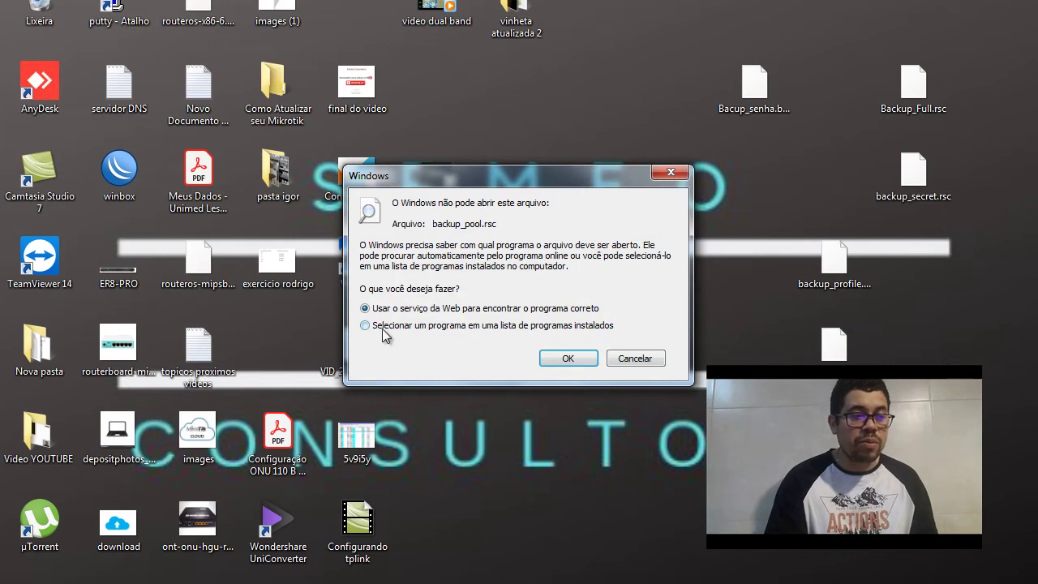
pyautogui.click(366, 327)
pyautogui.click(558, 360)
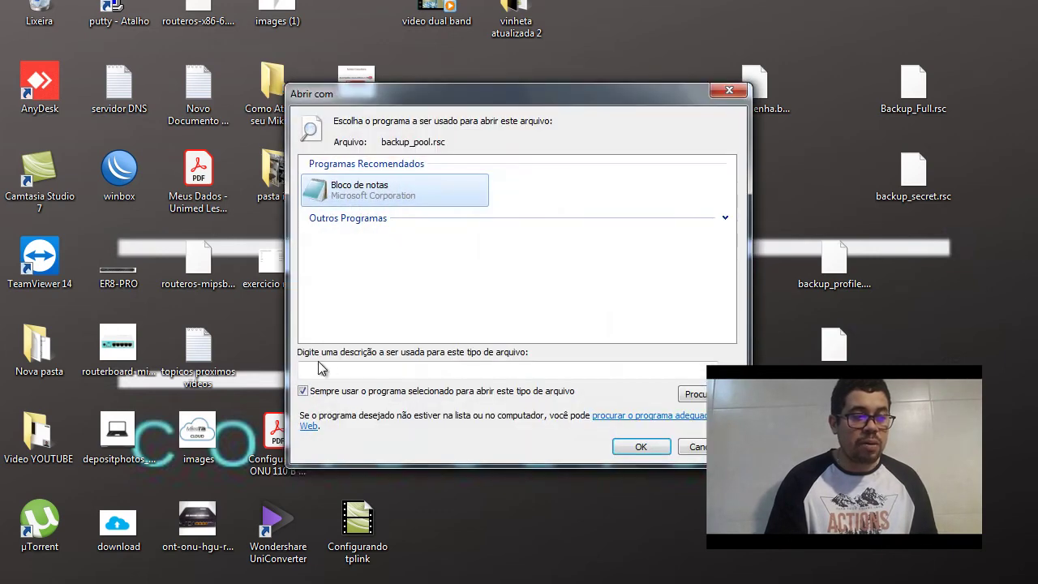
pyautogui.click(303, 391)
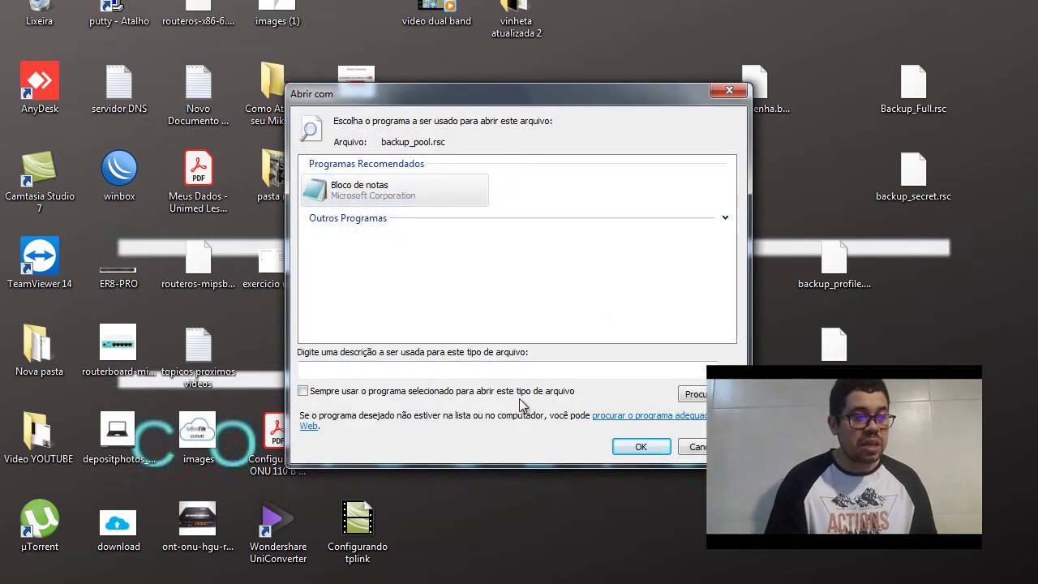
pyautogui.click(341, 188)
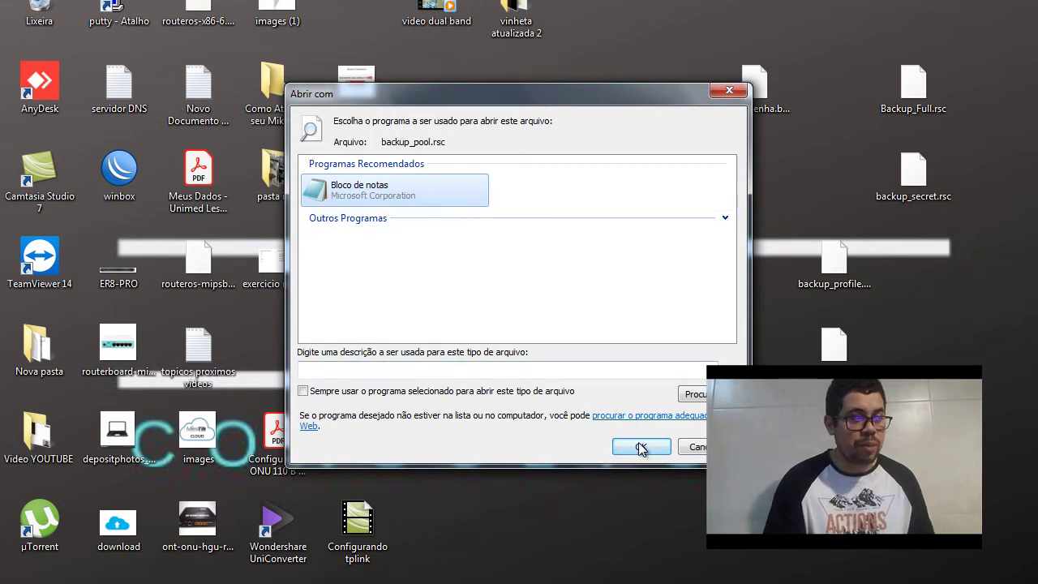
pyautogui.click(641, 447)
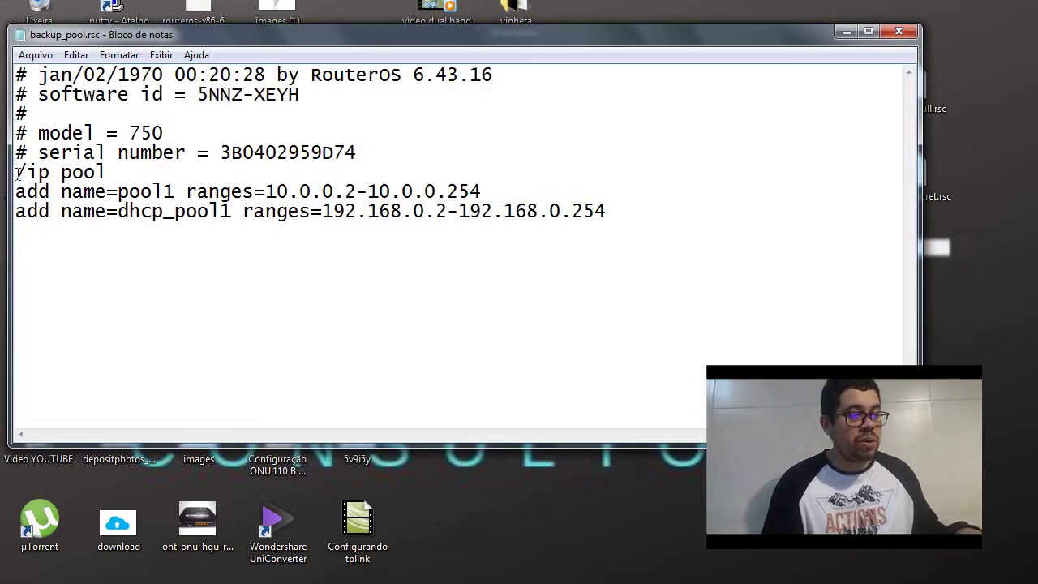
pyautogui.moveTo(16, 172); pyautogui.dragTo(625, 219)
pyautogui.press('super+c')
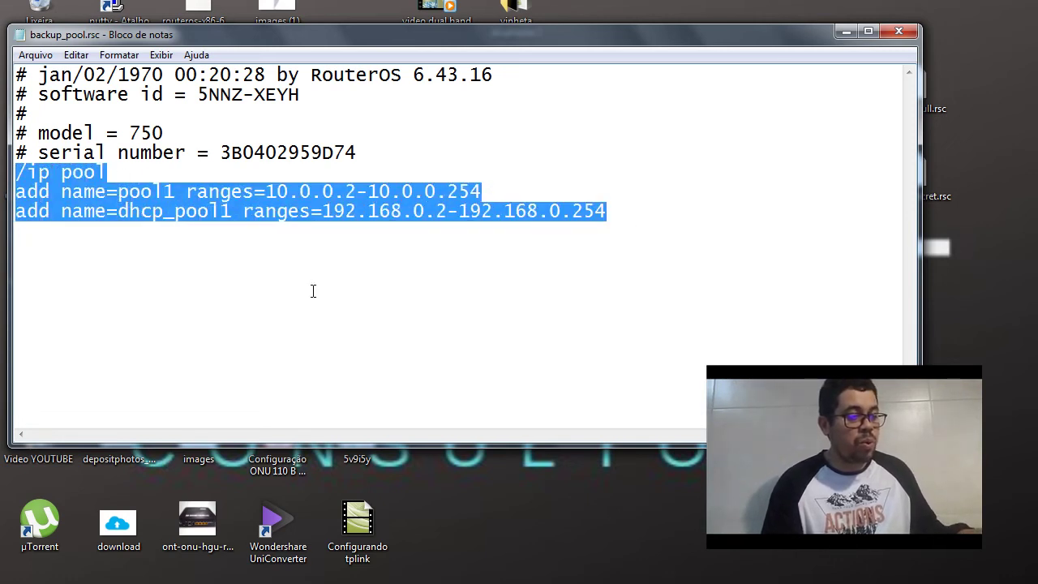
# Paste and run the /ip pool commands in a new WinBox terminal
pyautogui.hotkey('alt', 'Tab')
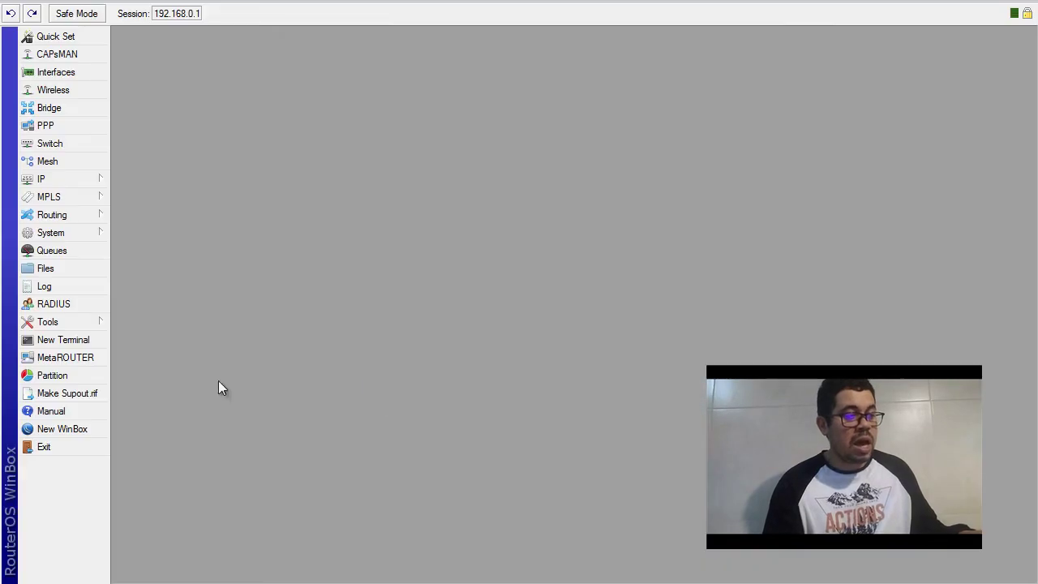
pyautogui.click(77, 341)
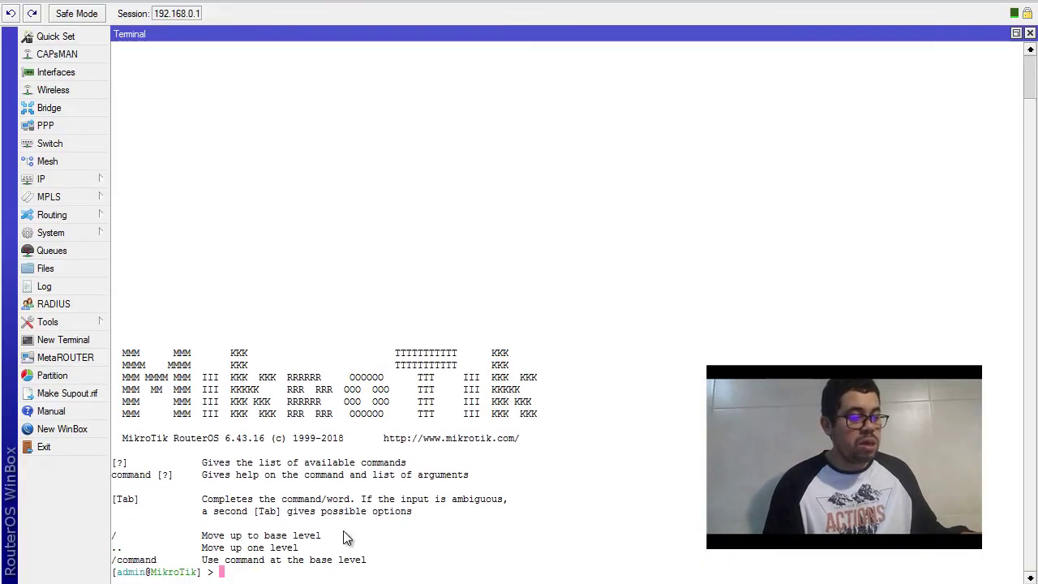
pyautogui.rightClick(333, 580)
pyautogui.click(371, 563)
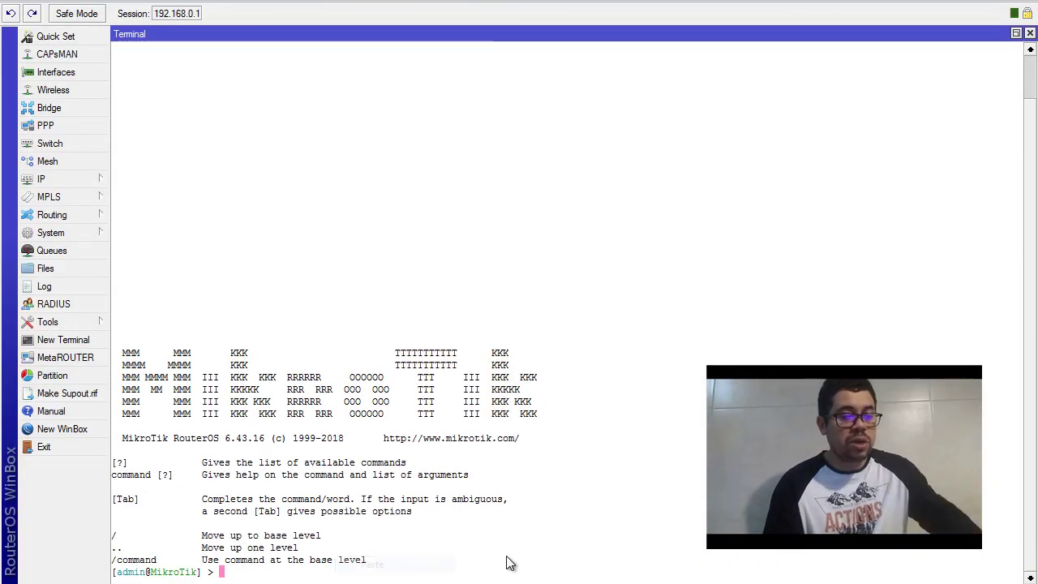
pyautogui.press('Return')
pyautogui.press('Return')
pyautogui.press('Return')
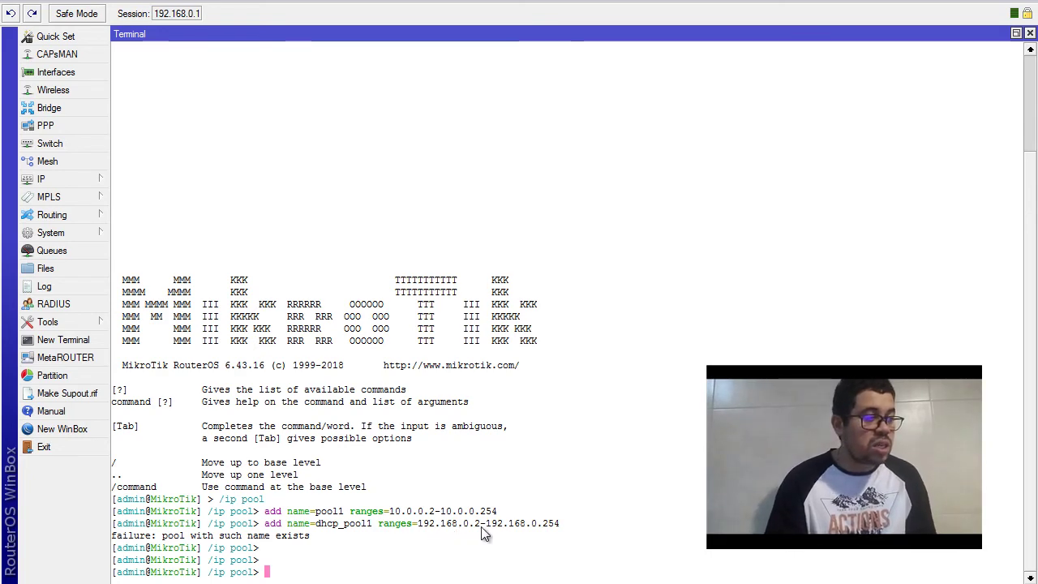
# Confirm pool1 is listed again in IP Pool
pyautogui.click(68, 180)
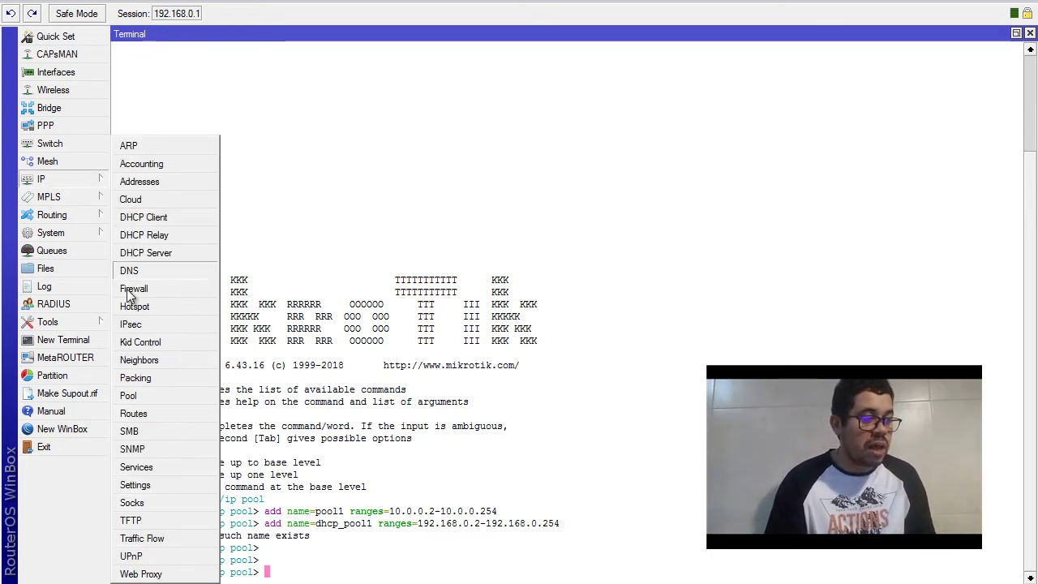
pyautogui.click(134, 394)
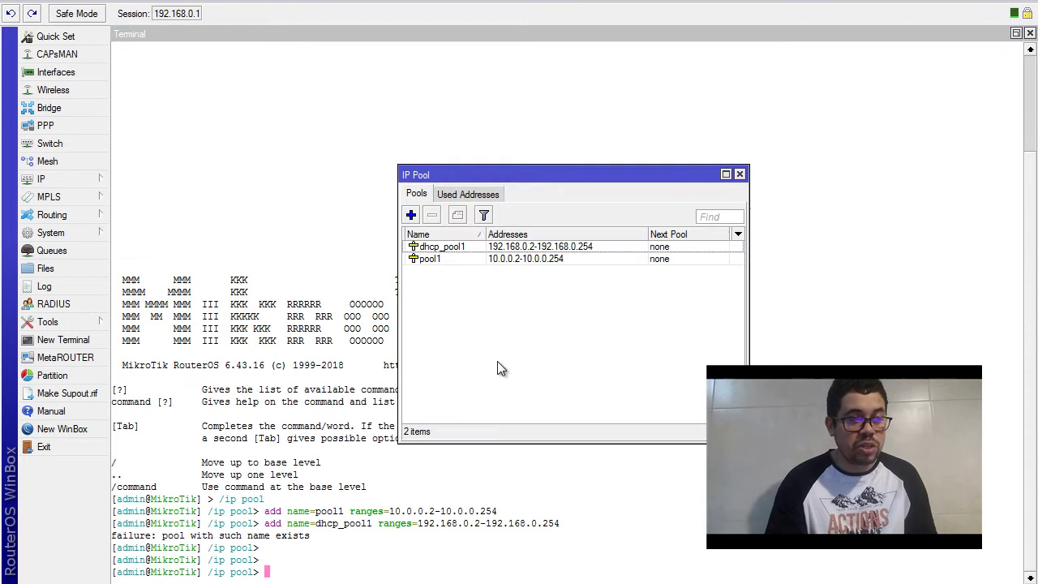
pyautogui.click(528, 262)
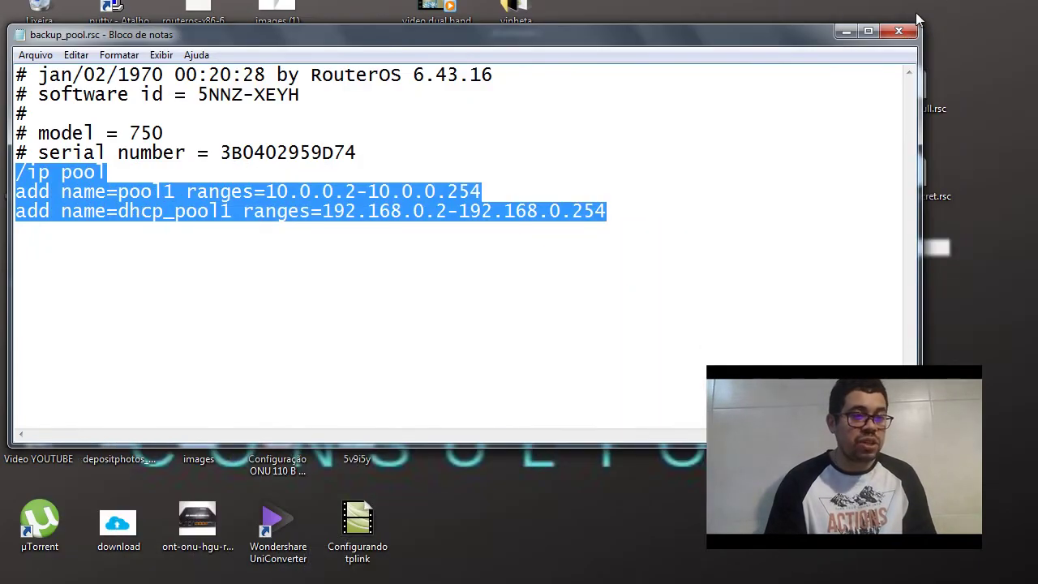
# Close the pool file, open backup_profile.rsc in Notepad and select its /ppp profile lines
pyautogui.click(898, 31)
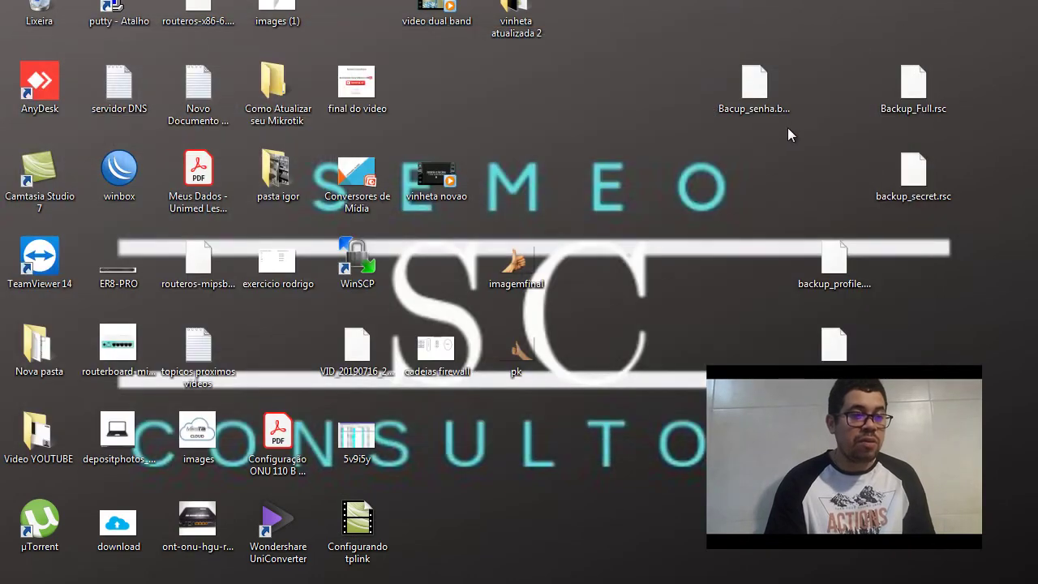
pyautogui.doubleClick(846, 256)
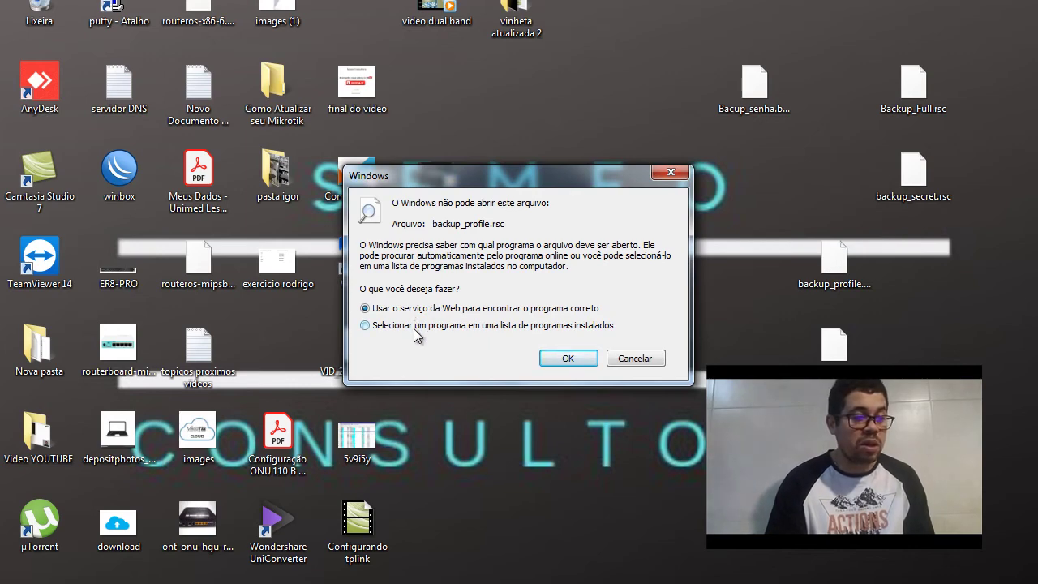
pyautogui.click(558, 359)
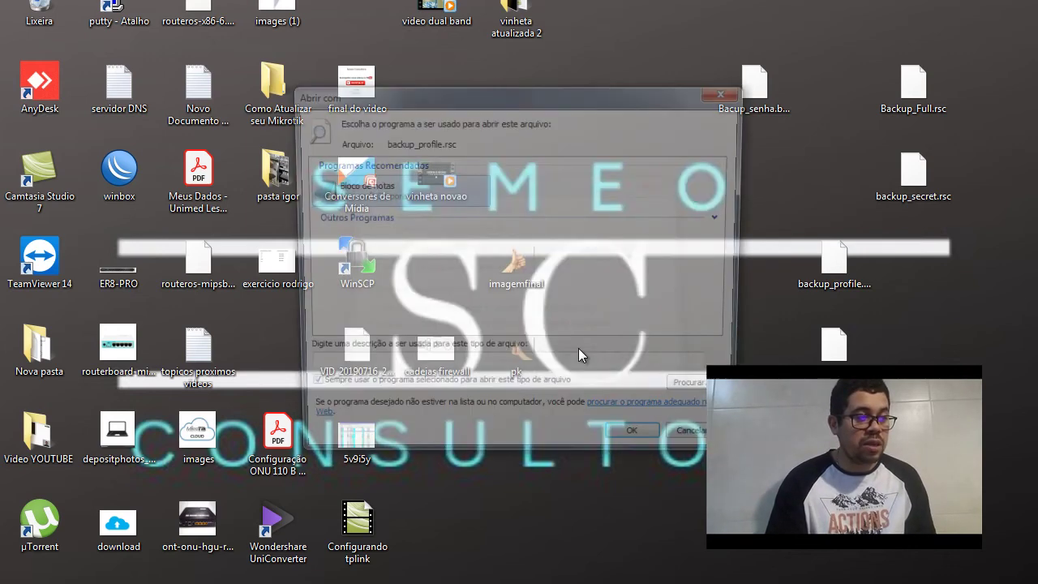
pyautogui.click(301, 392)
pyautogui.click(324, 185)
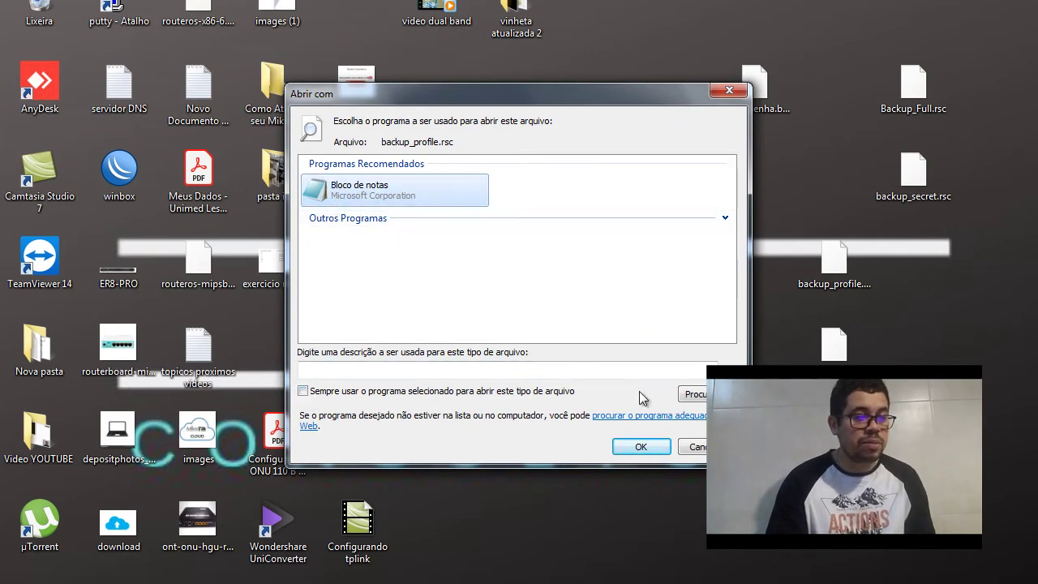
pyautogui.click(641, 447)
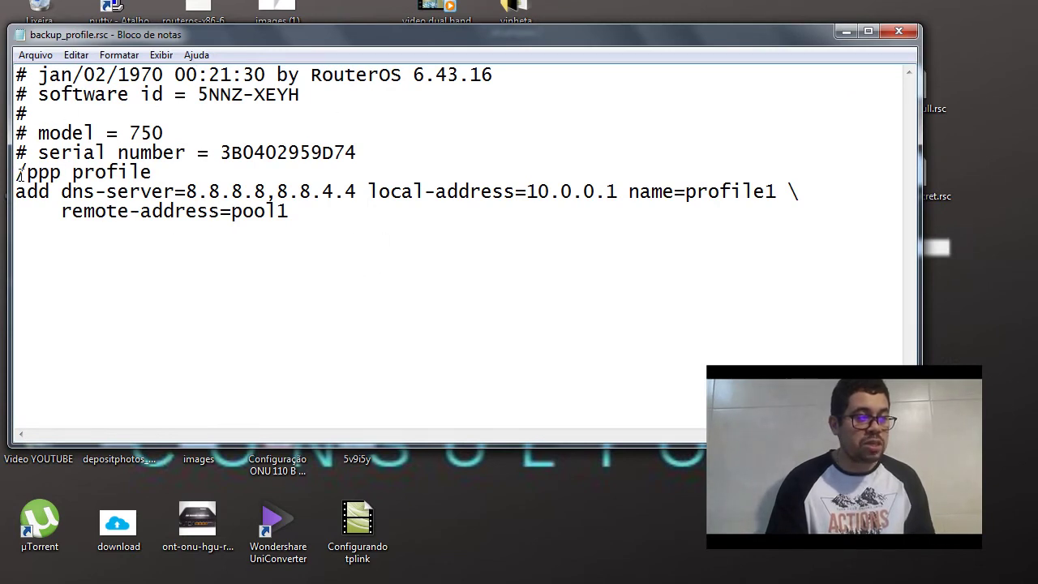
pyautogui.moveTo(17, 173); pyautogui.dragTo(337, 211)
pyautogui.press('super+c')
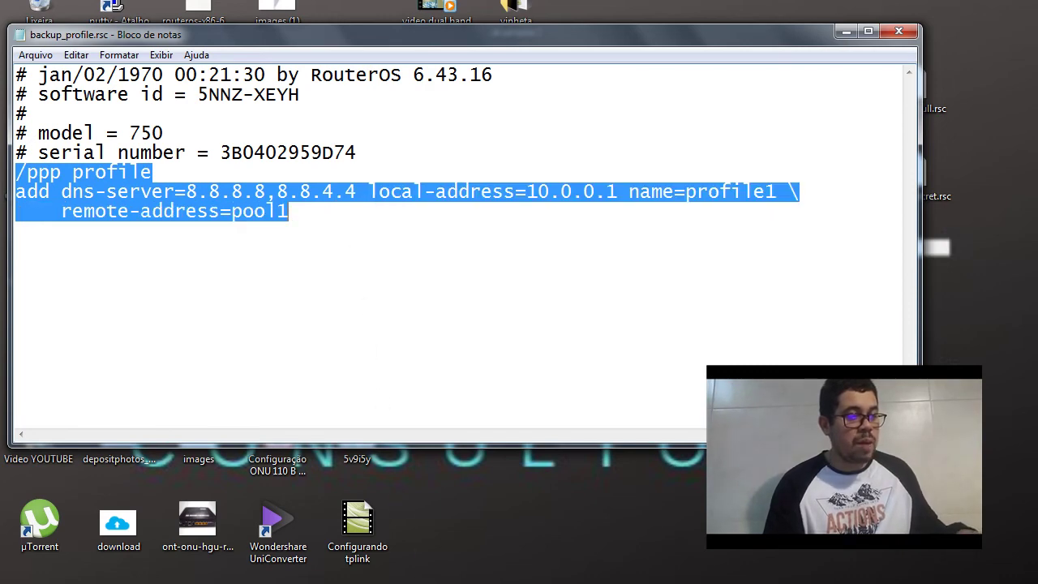
pyautogui.hotkey('alt', 'Tab')
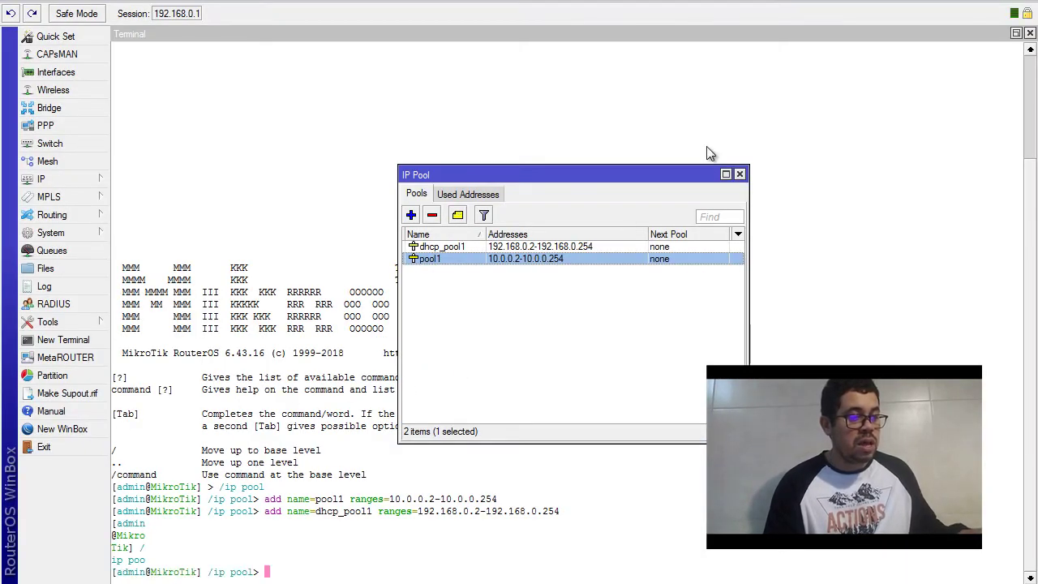
# Return the terminal to the root prompt and paste the /ppp profile commands
pyautogui.click(739, 175)
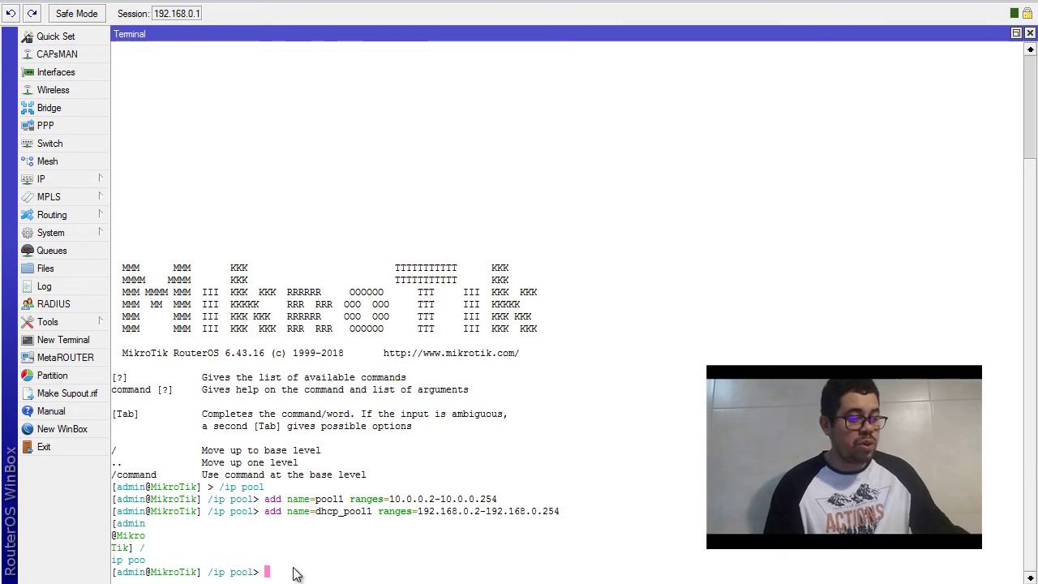
pyautogui.write('..')
pyautogui.press('Return')
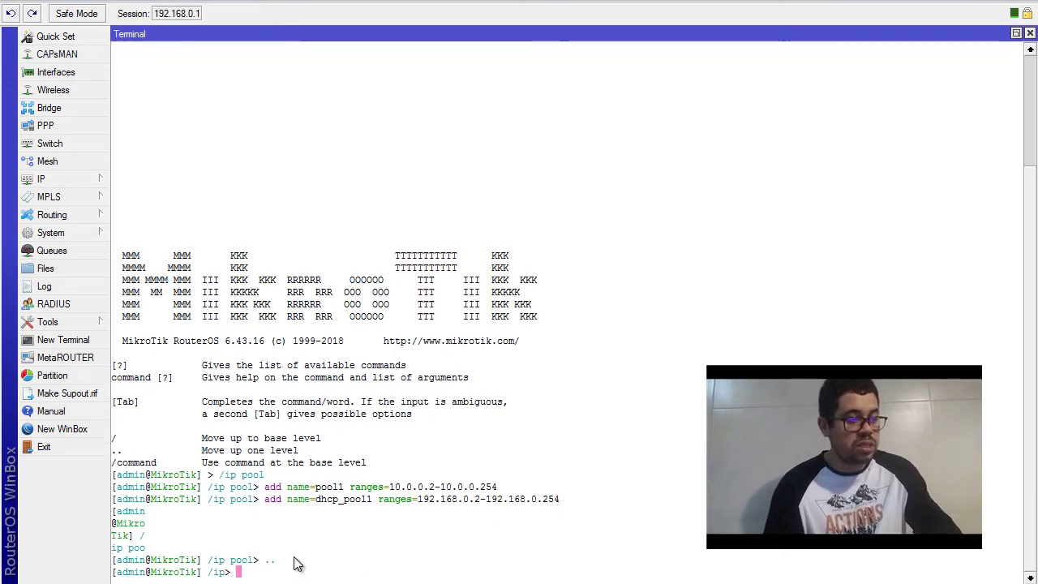
pyautogui.write('..')
pyautogui.press('Return')
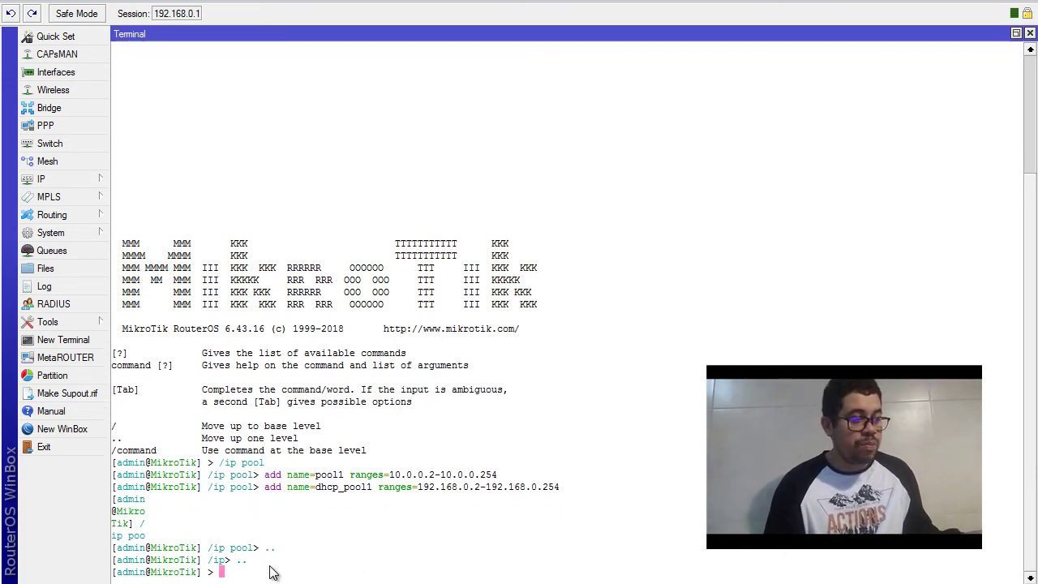
pyautogui.rightClick(271, 565)
pyautogui.click(303, 555)
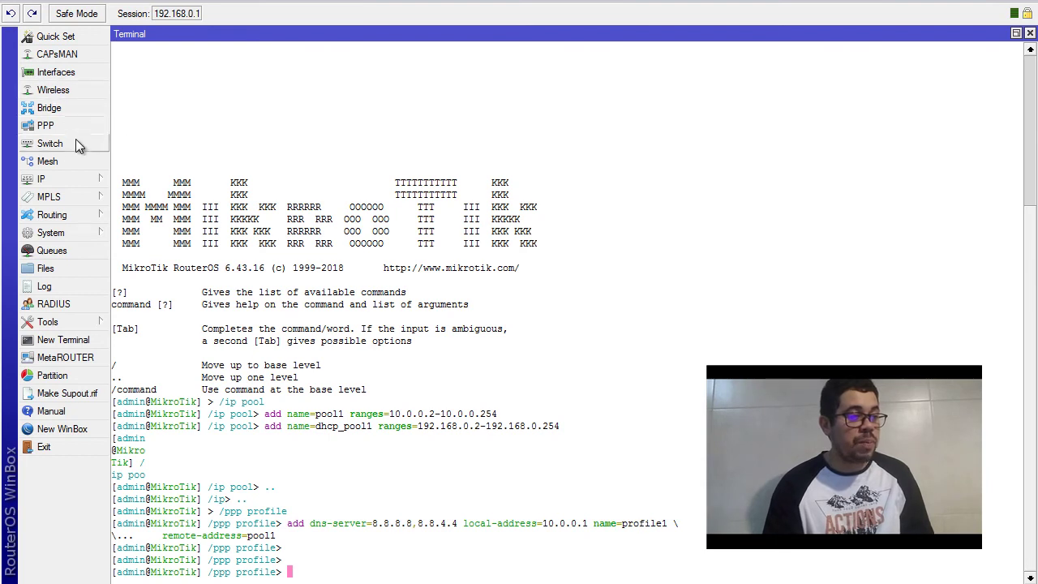
# Verify profile1 with 10.0.0.1 and pool1 appears in PPP Profiles
pyautogui.click(47, 126)
pyautogui.click(284, 89)
pyautogui.click(207, 155)
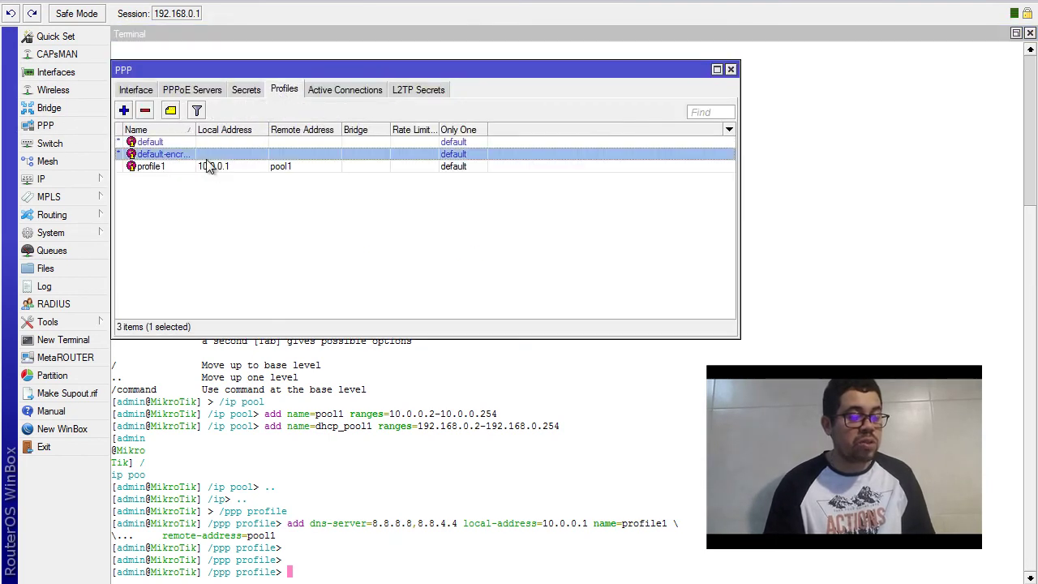
pyautogui.click(269, 168)
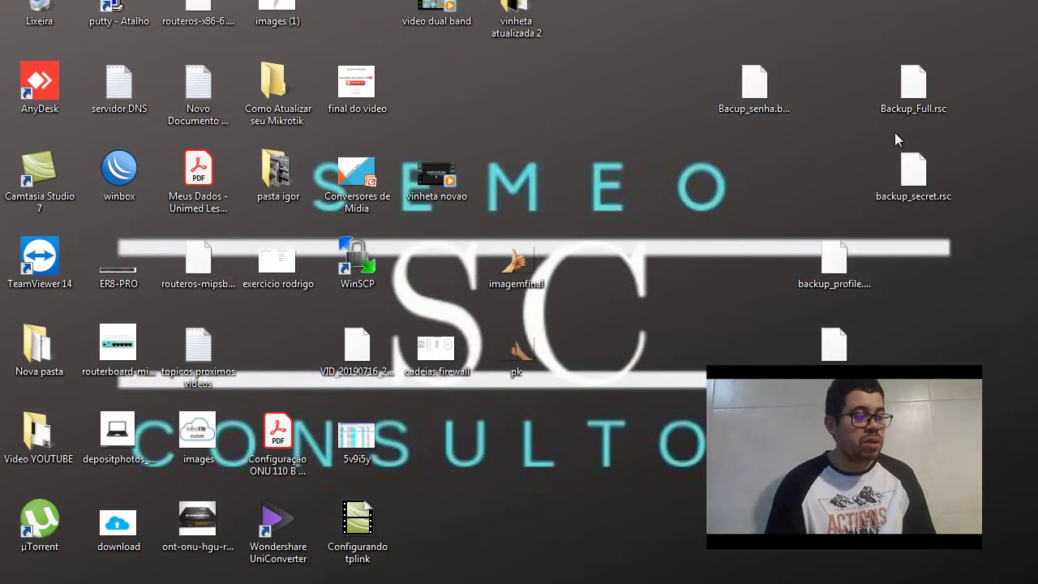
# Open backup_secret.rsc with Notepad
pyautogui.doubleClick(912, 174)
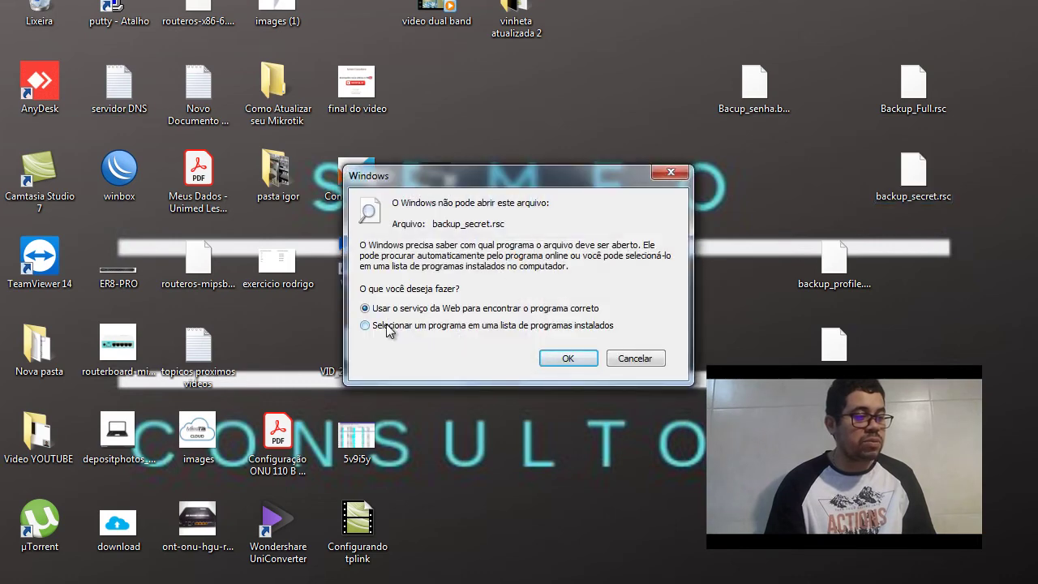
pyautogui.click(388, 327)
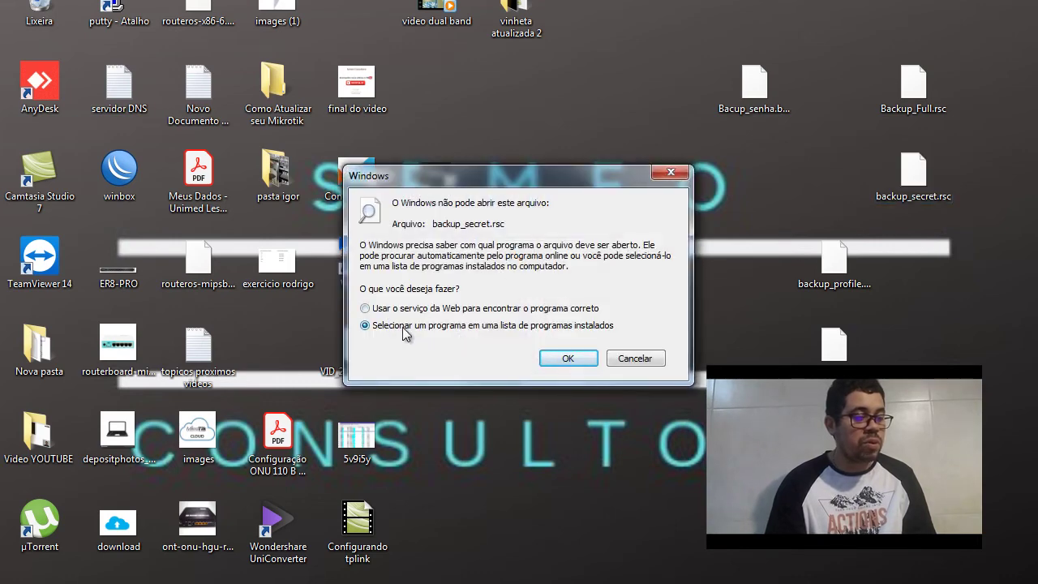
pyautogui.click(569, 357)
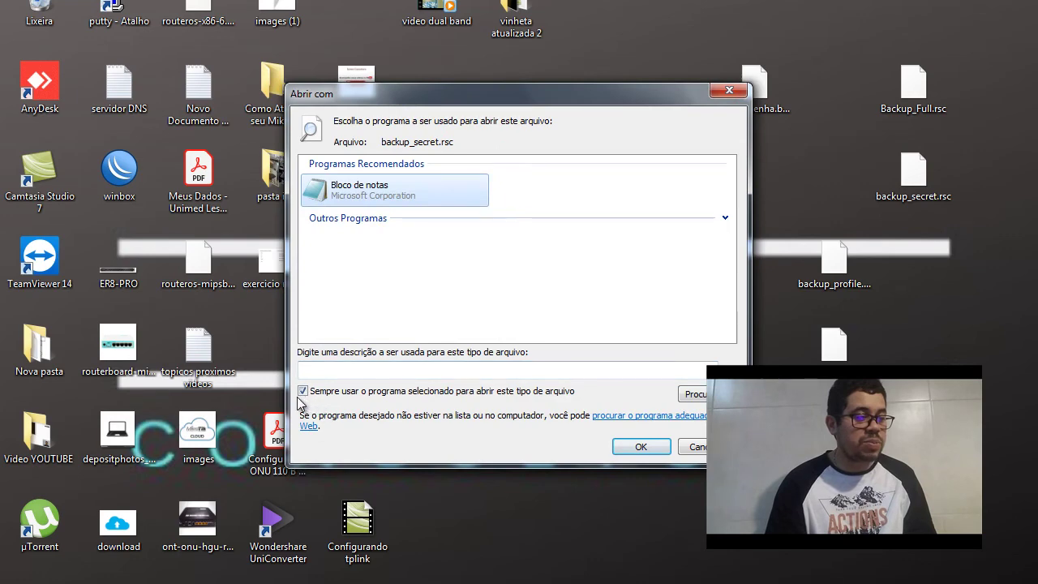
pyautogui.click(304, 391)
pyautogui.click(341, 191)
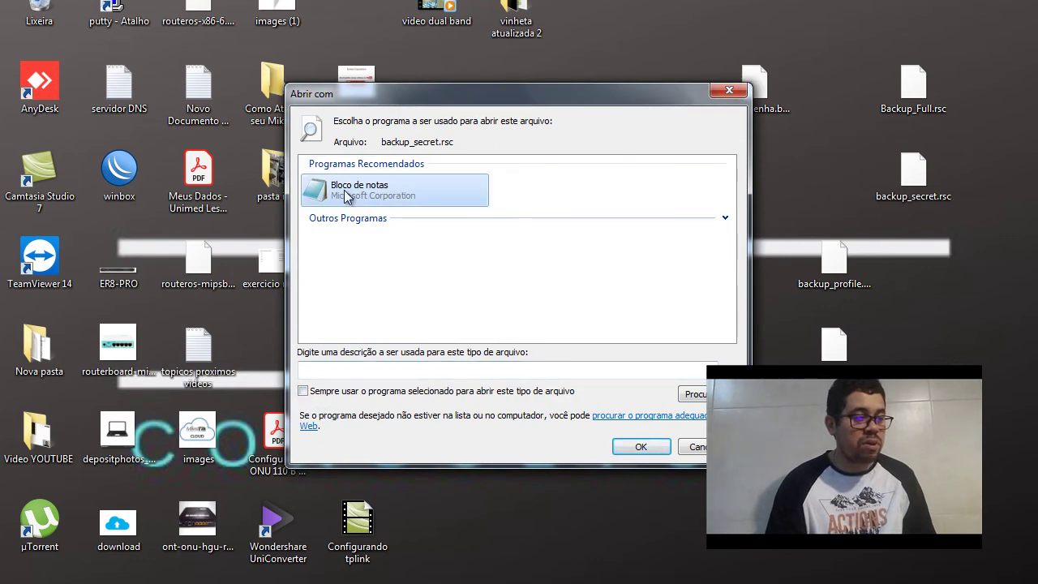
pyautogui.click(641, 446)
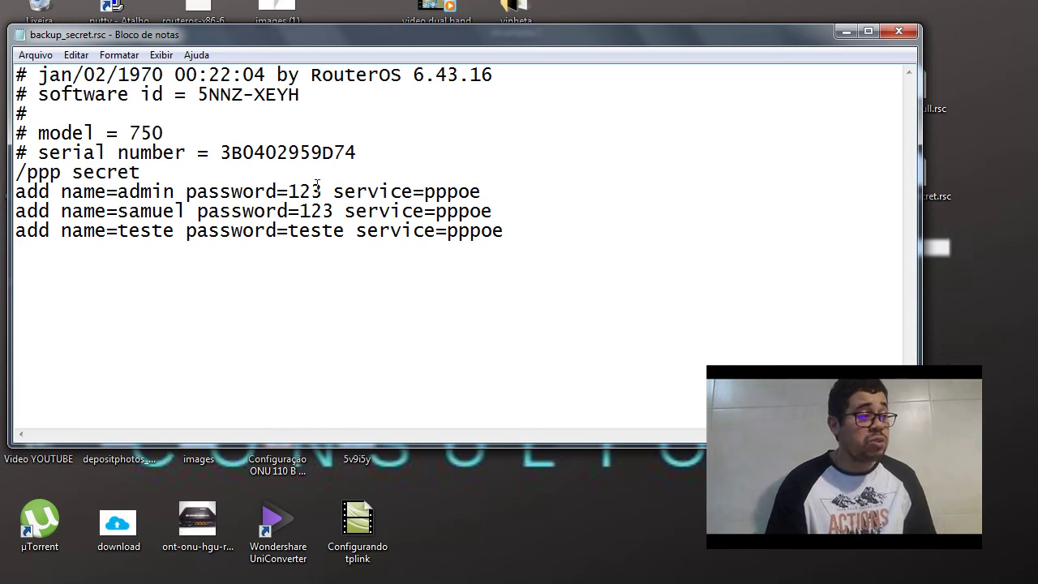
# Select the /ppp secret line with its three add lines and copy them
pyautogui.click(18, 173)
pyautogui.moveTo(17, 173); pyautogui.dragTo(521, 232)
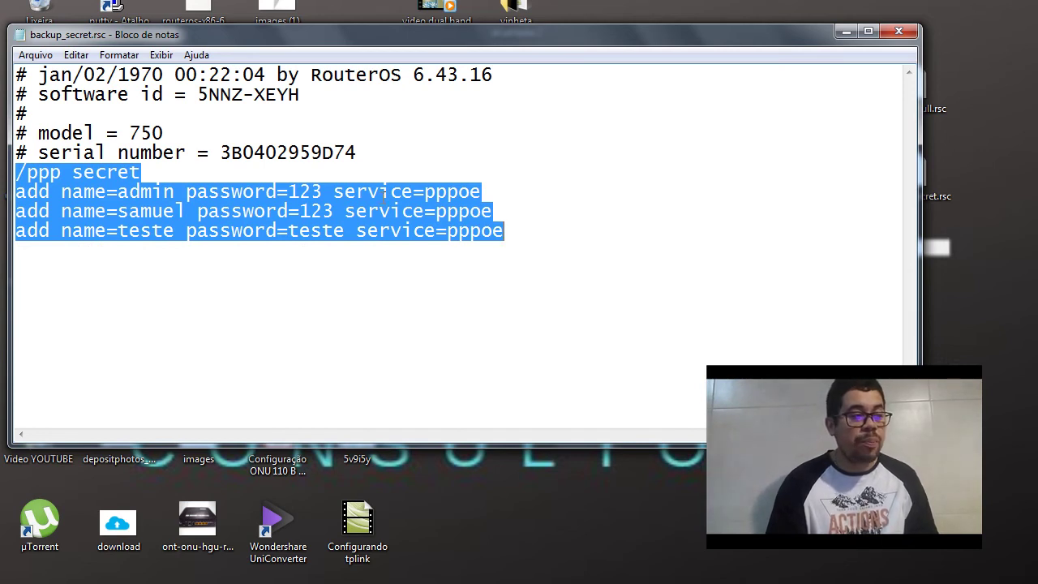
pyautogui.click(469, 210)
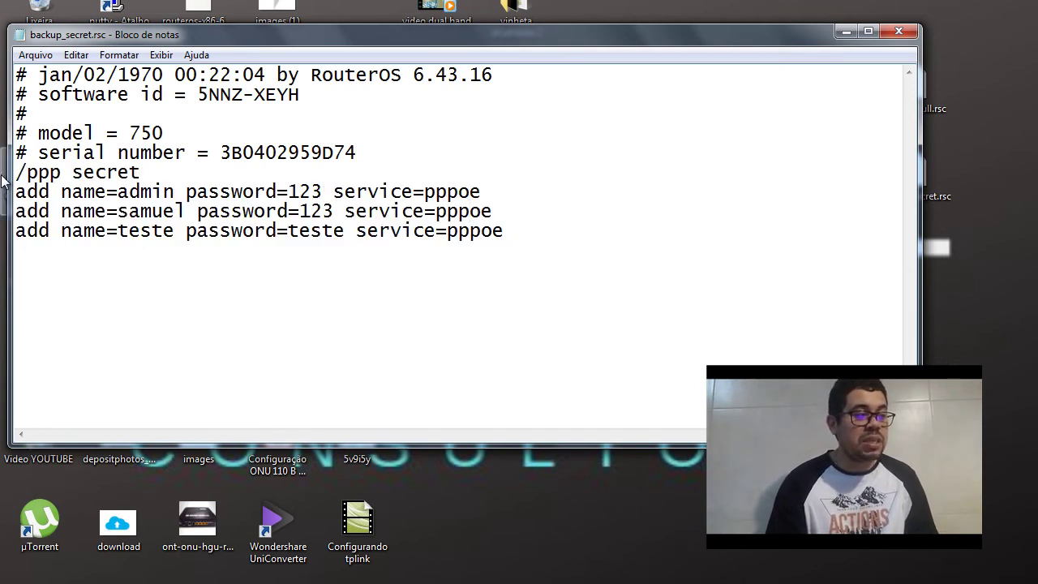
pyautogui.moveTo(18, 172); pyautogui.dragTo(528, 240)
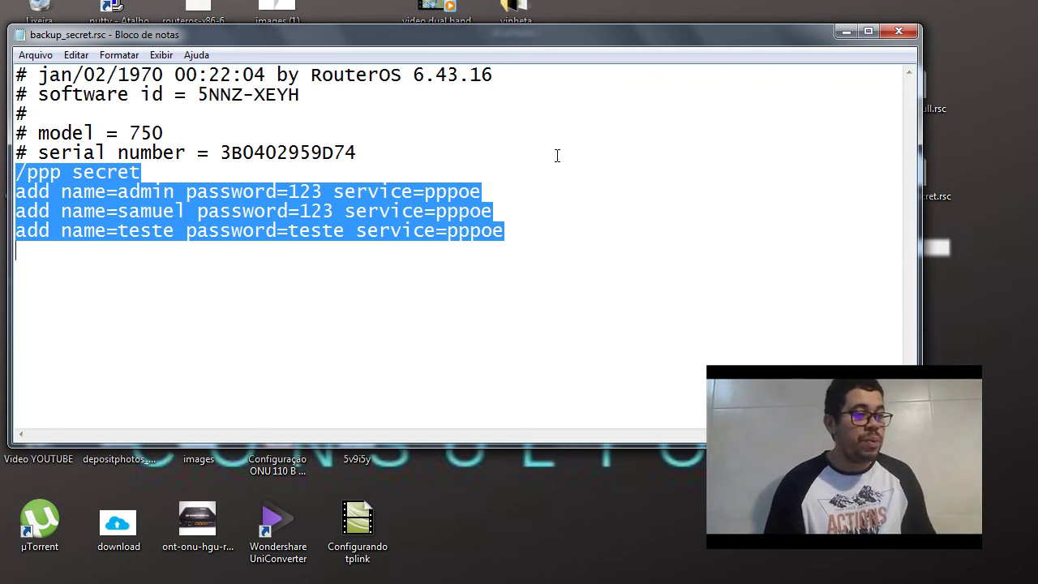
pyautogui.rightClick(357, 207)
pyautogui.click(397, 258)
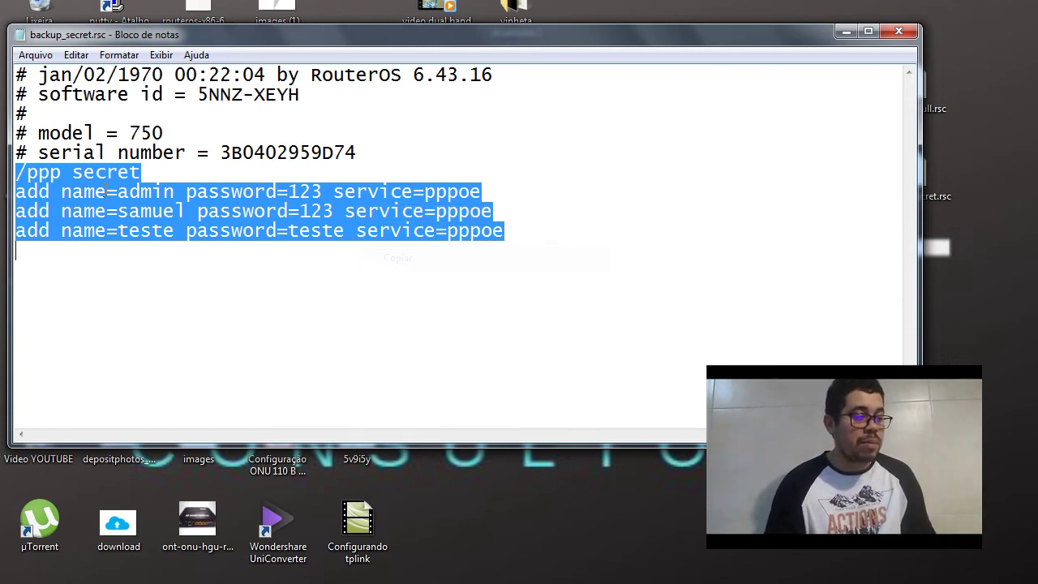
pyautogui.click(419, 453)
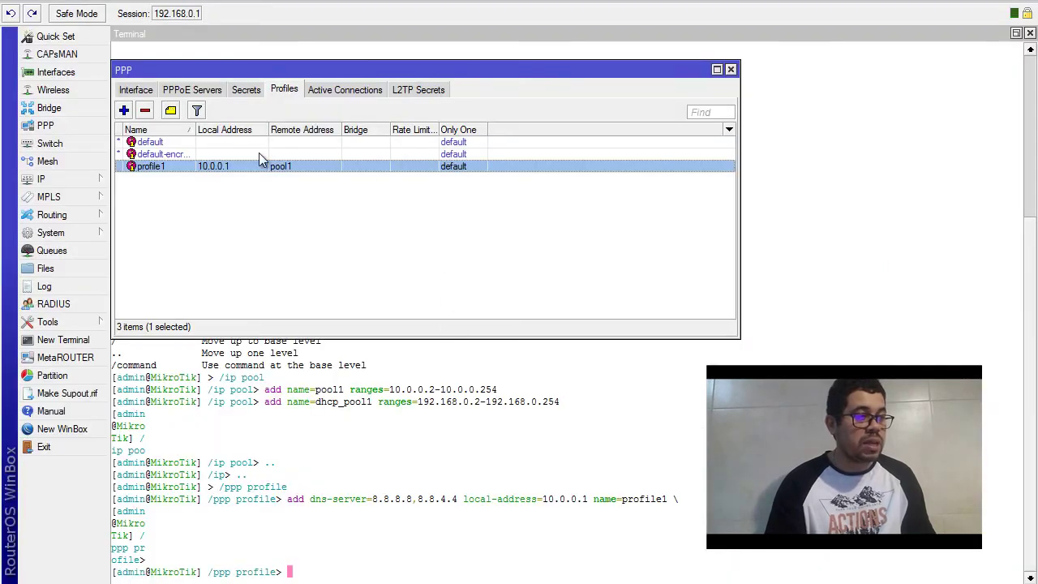
# Paste and run the /ppp secret commands in a new terminal, then reopen PPP to check the secrets
pyautogui.click(247, 91)
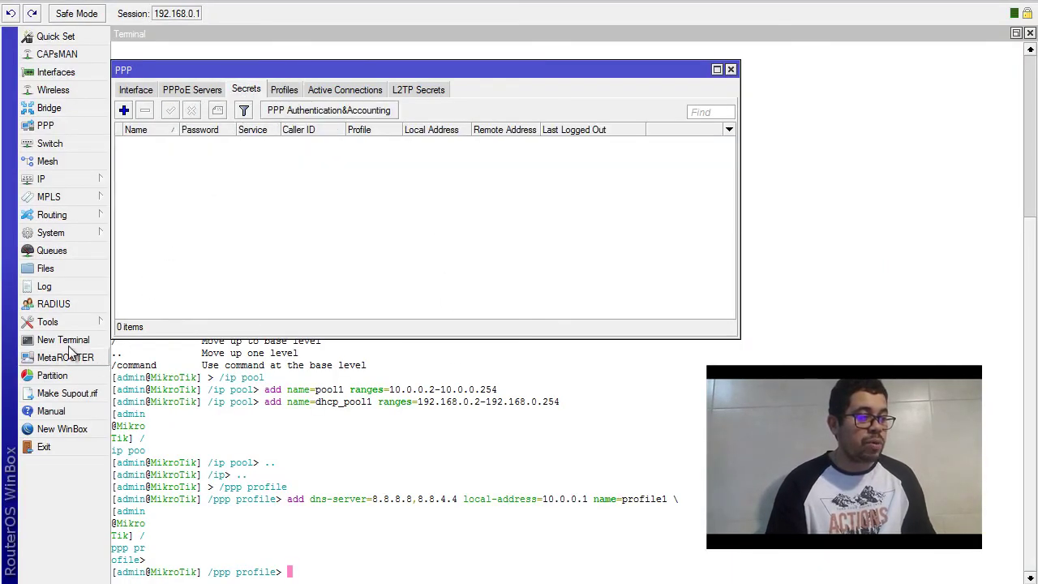
pyautogui.click(71, 341)
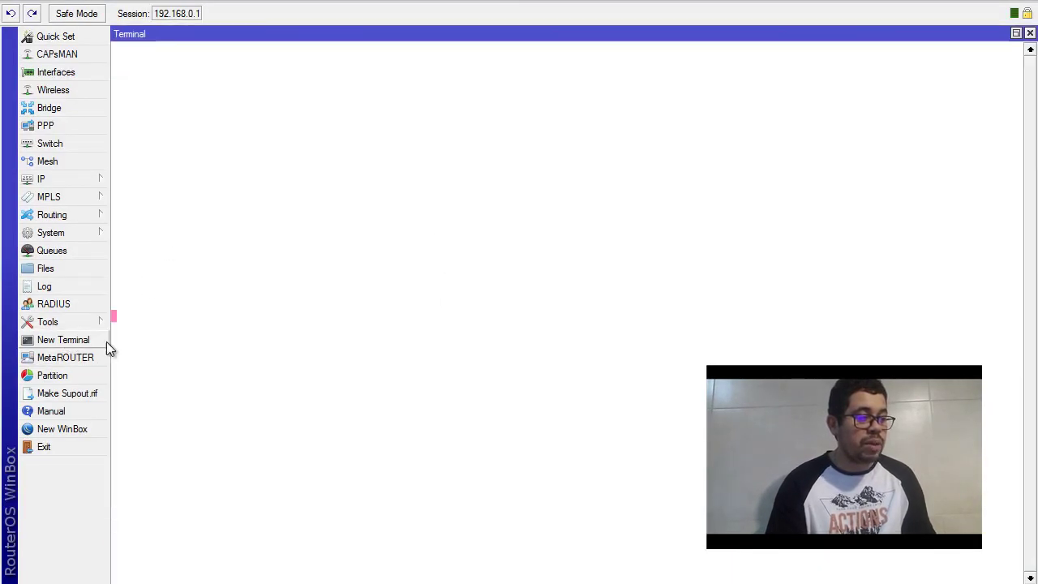
pyautogui.rightClick(307, 573)
pyautogui.click(365, 560)
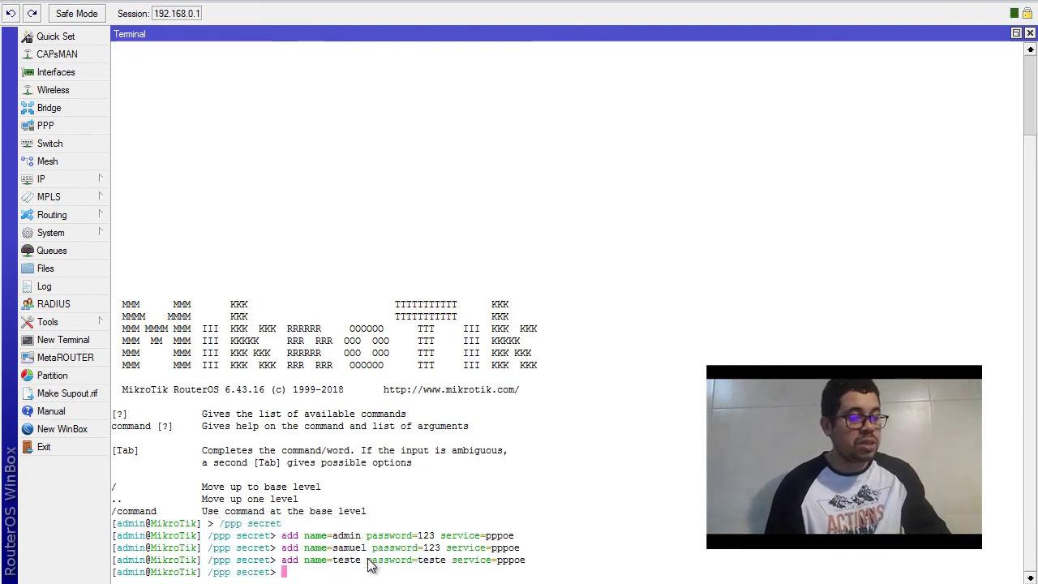
pyautogui.press('Return')
pyautogui.press('Return')
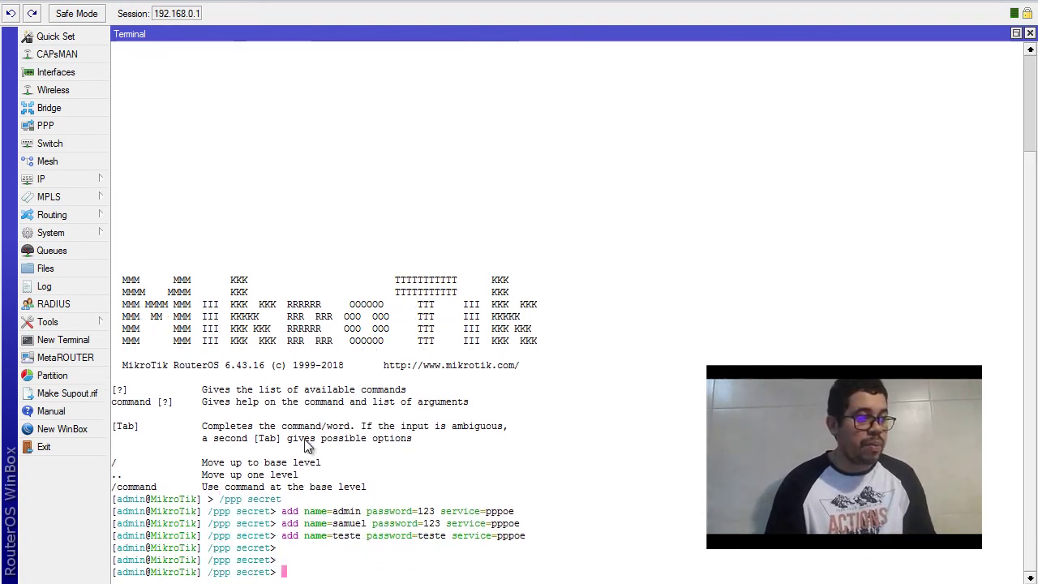
pyautogui.click(68, 121)
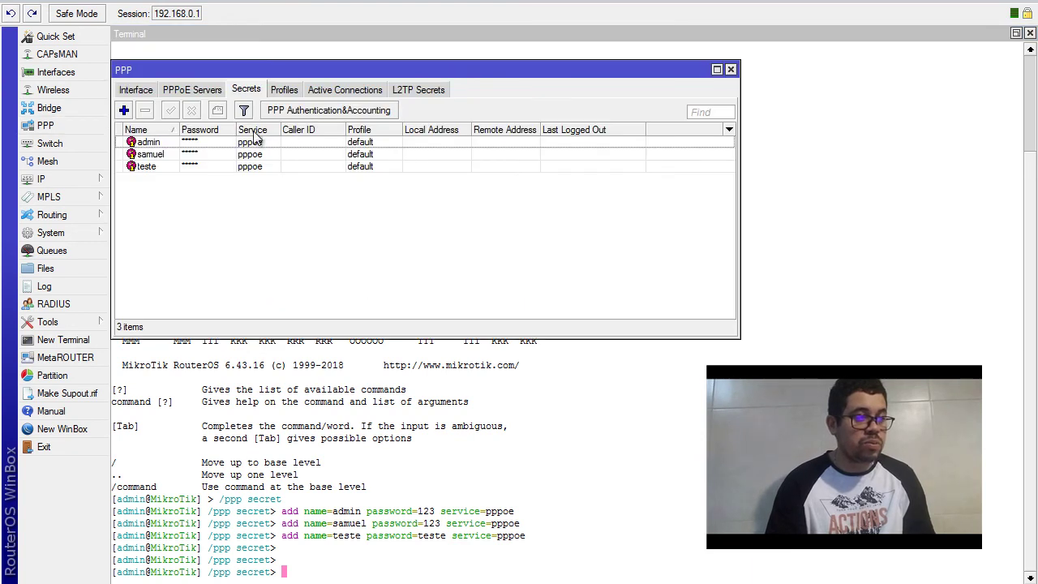
# Delete profile1 from the PPP profiles list
pyautogui.click(272, 166)
pyautogui.click(288, 90)
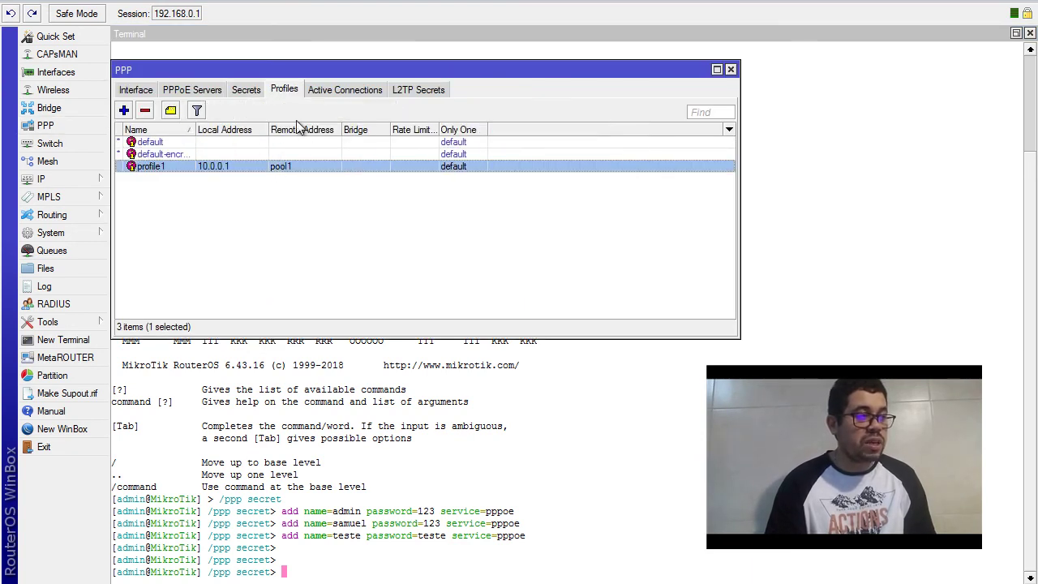
pyautogui.click(144, 110)
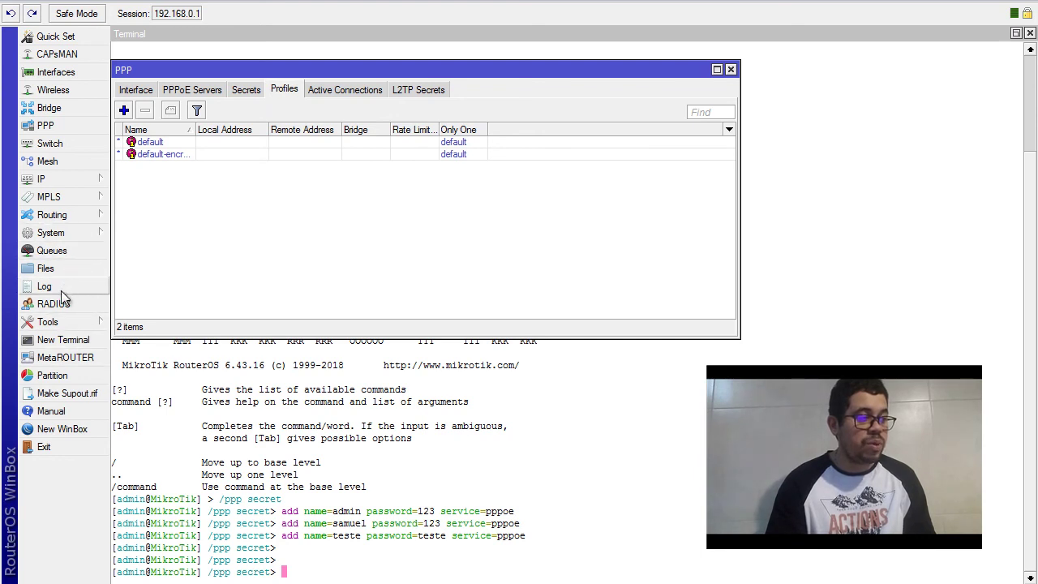
# Delete pool1 from the IP pools, leaving only dhcp_pool1, and check the three PPPoE secrets
pyautogui.click(71, 180)
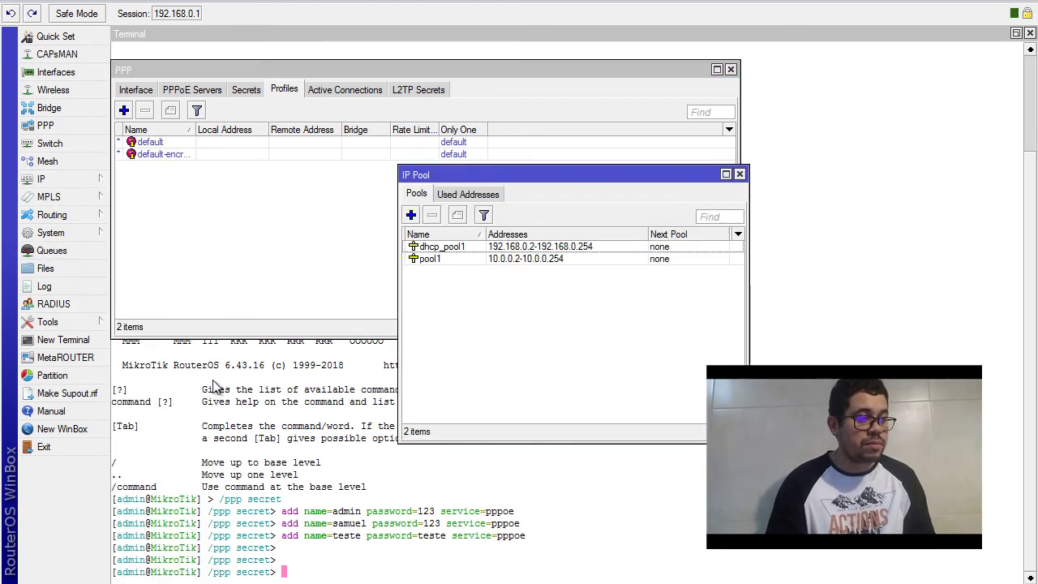
pyautogui.click(139, 395)
pyautogui.click(529, 258)
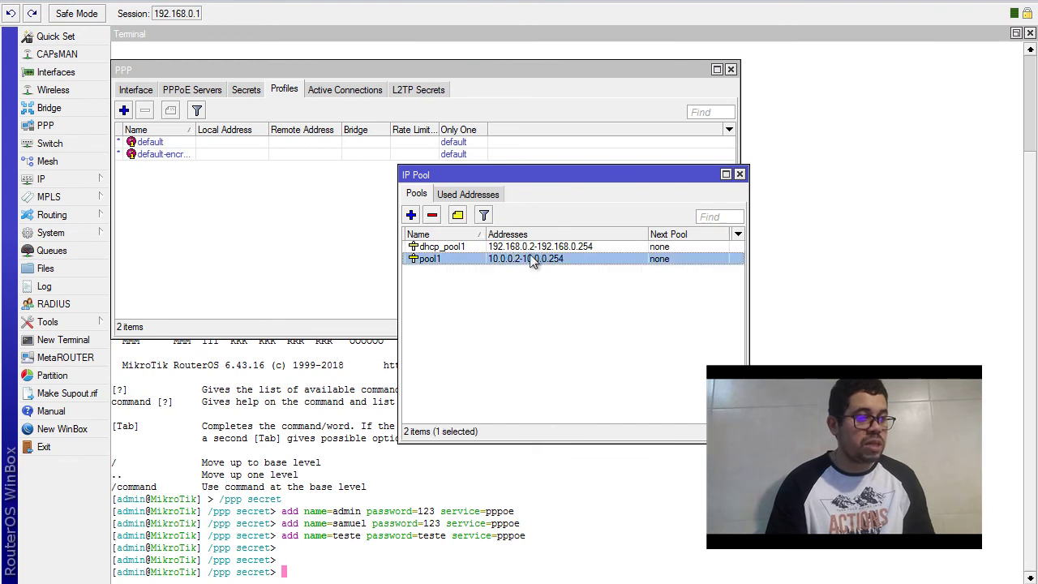
pyautogui.click(432, 215)
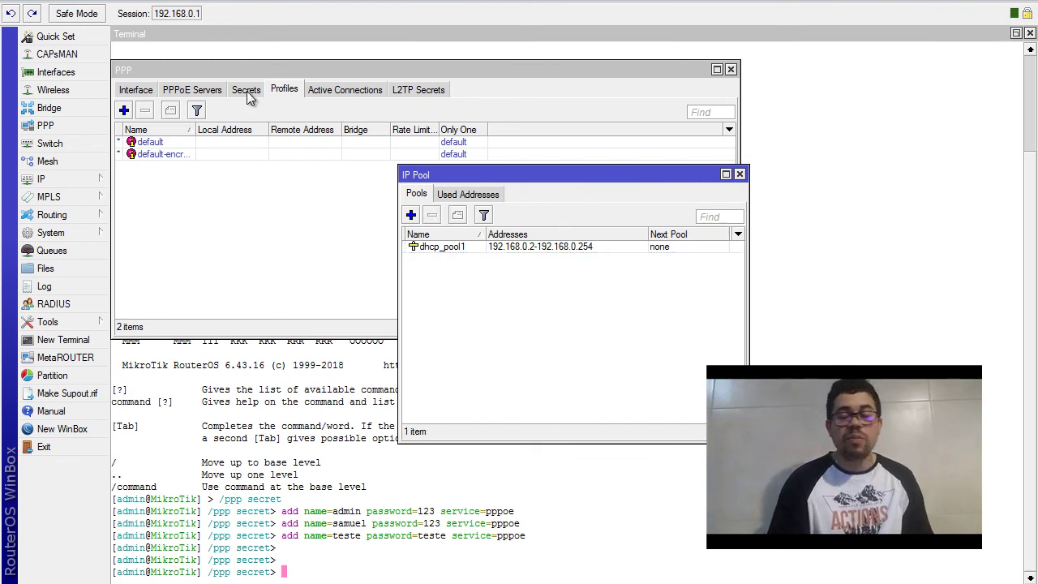
pyautogui.click(245, 89)
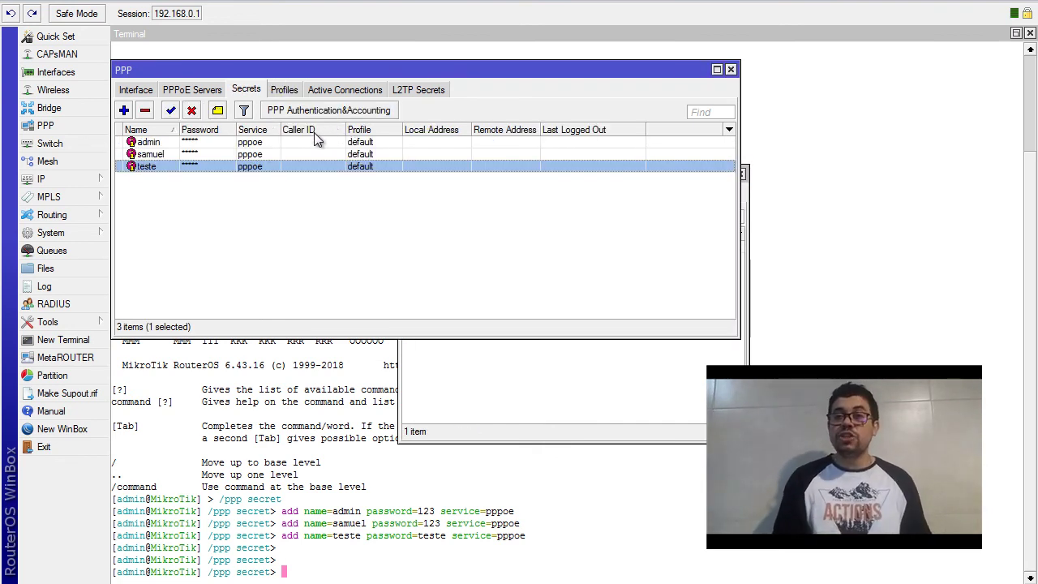